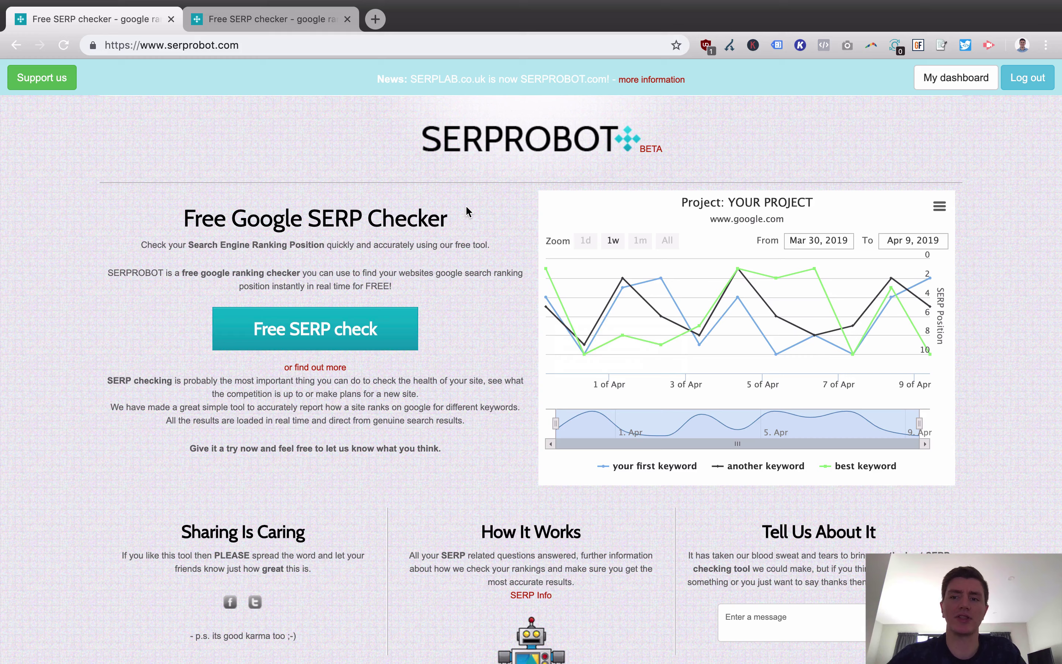
In the free SERP checker, enter domain reviewsboss.com and keyword 'clickbank review'
click(330, 337)
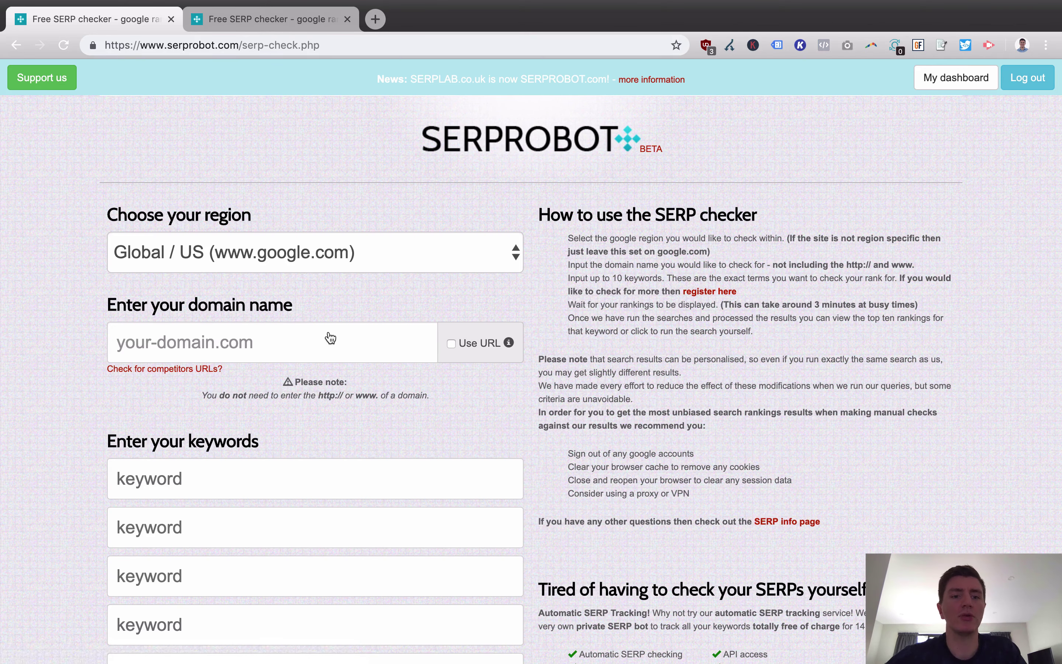
scroll(325, 334, down, 3)
click(236, 288)
text(reviewsbos)
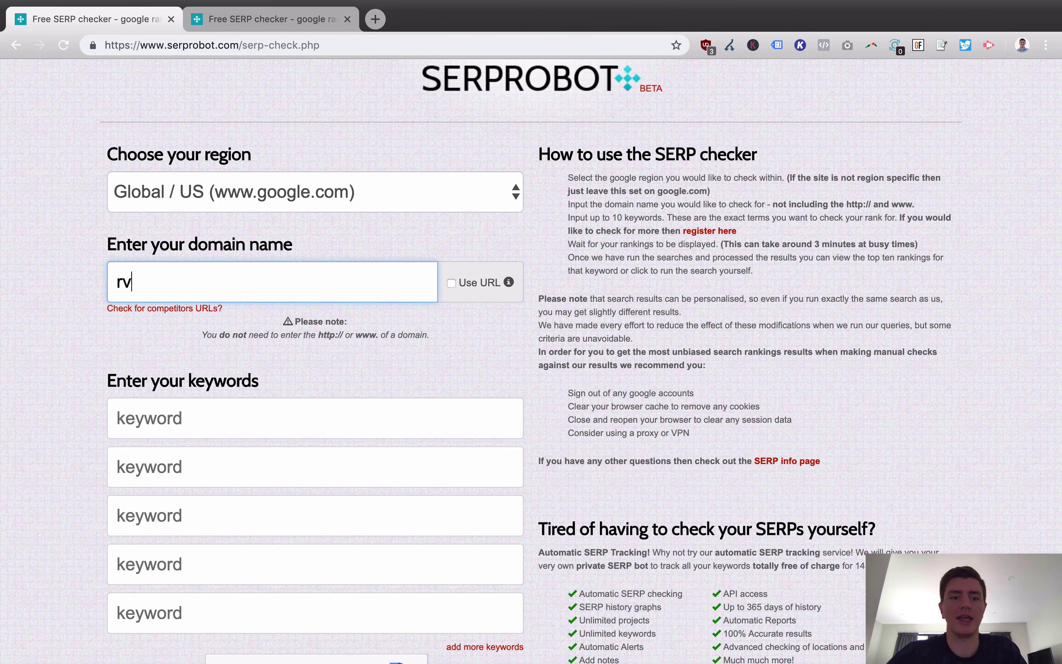
text(s.co)
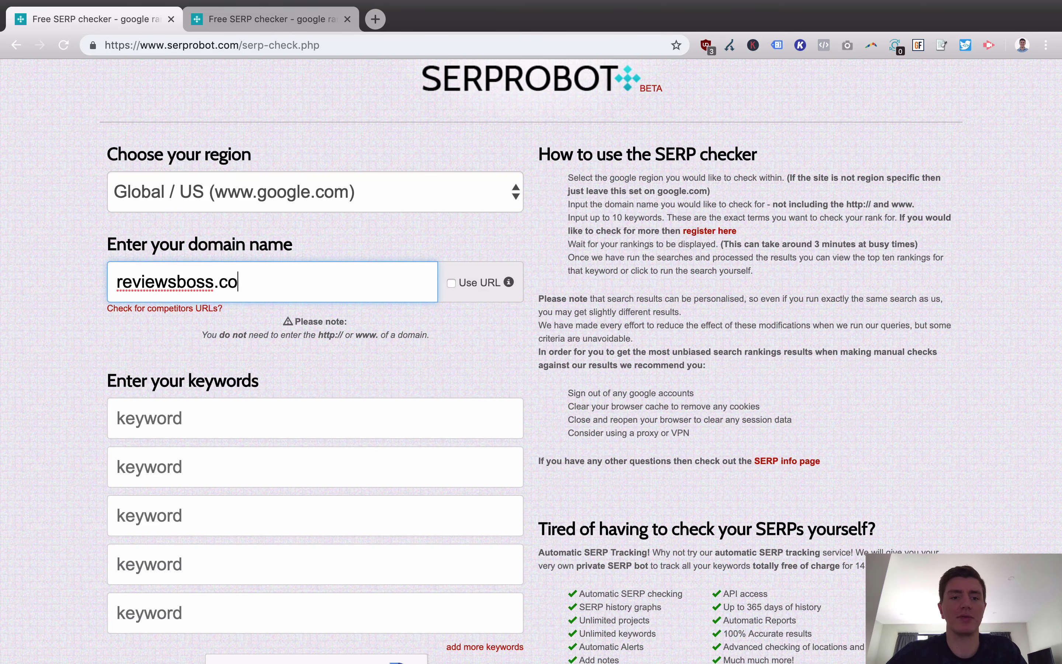
text(m)
click(199, 416)
text(clickbank review)
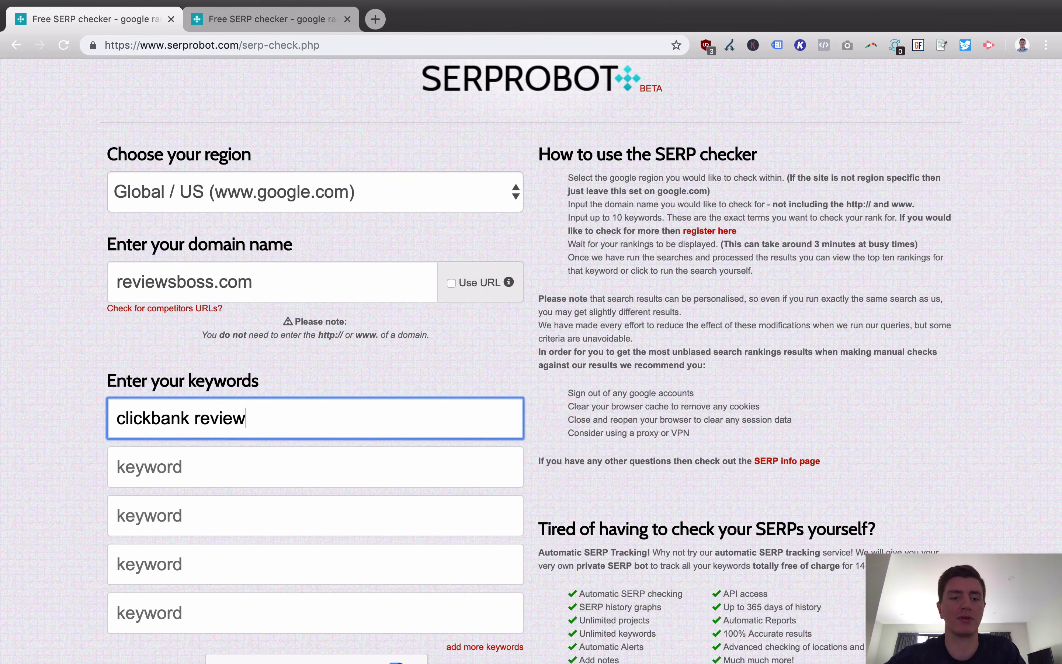
Pass the robot check and run the check, which returns position 12
scroll(413, 414, down, 5)
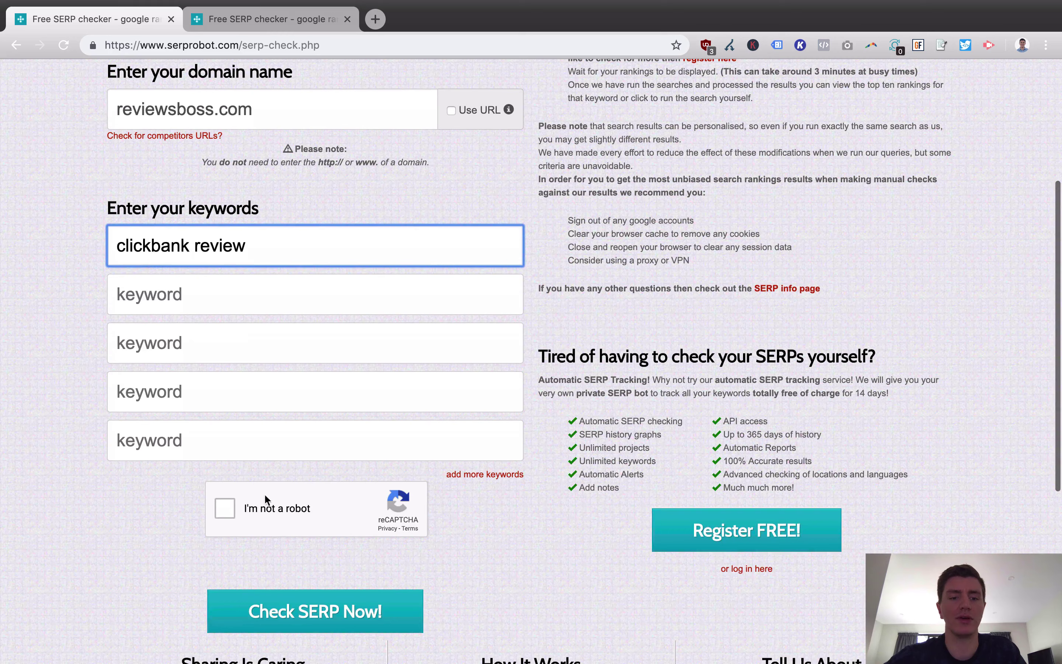
click(414, 415)
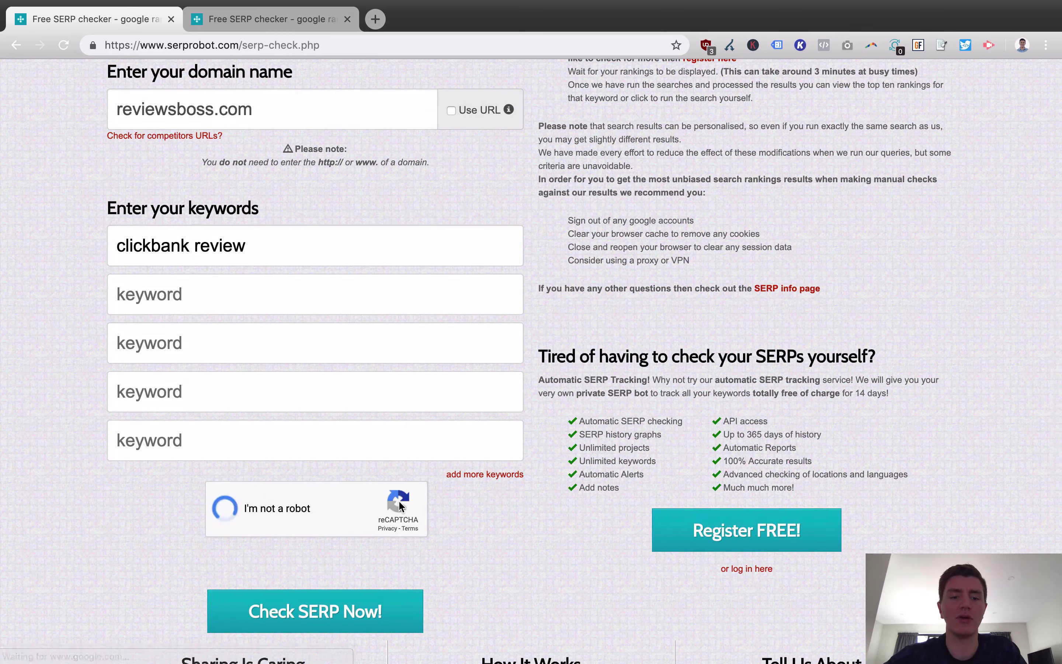
click(348, 595)
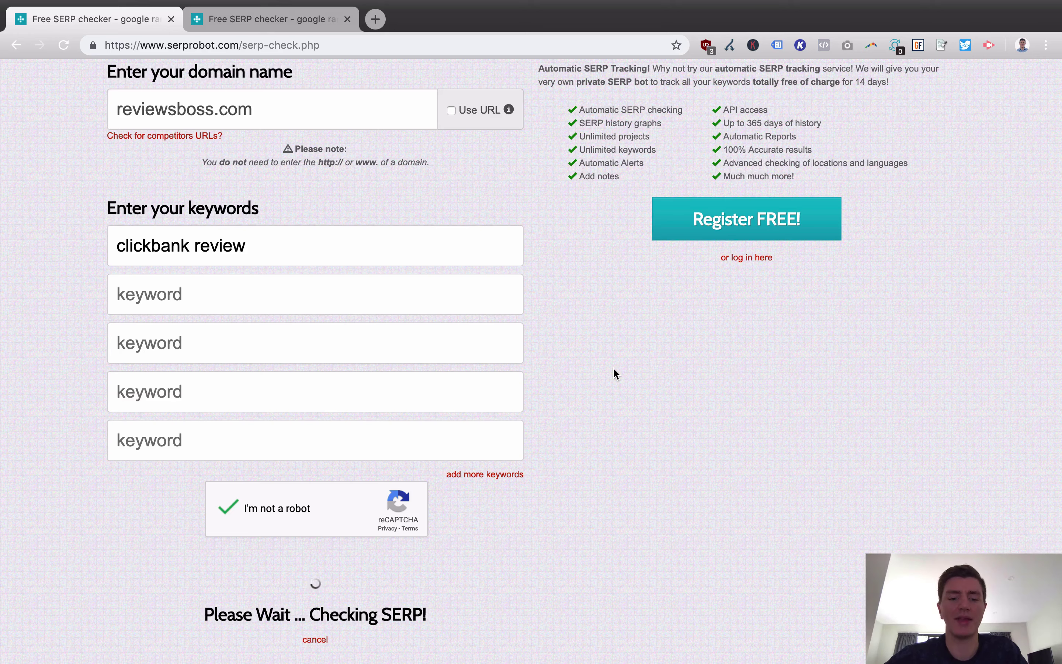
scroll(614, 372, down, 4)
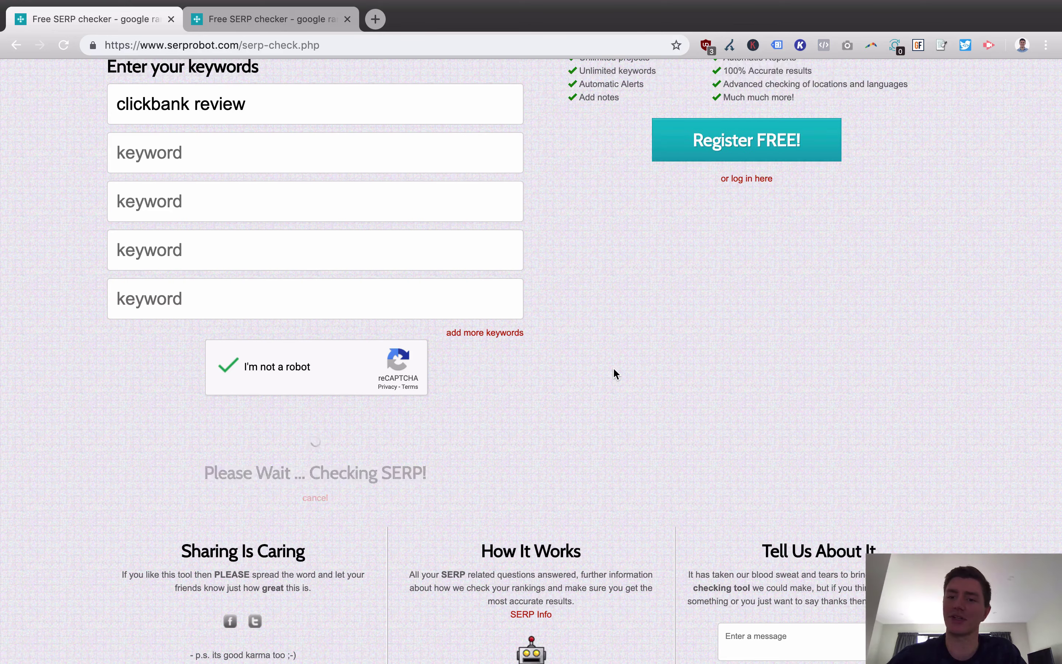
scroll(613, 373, down, 4)
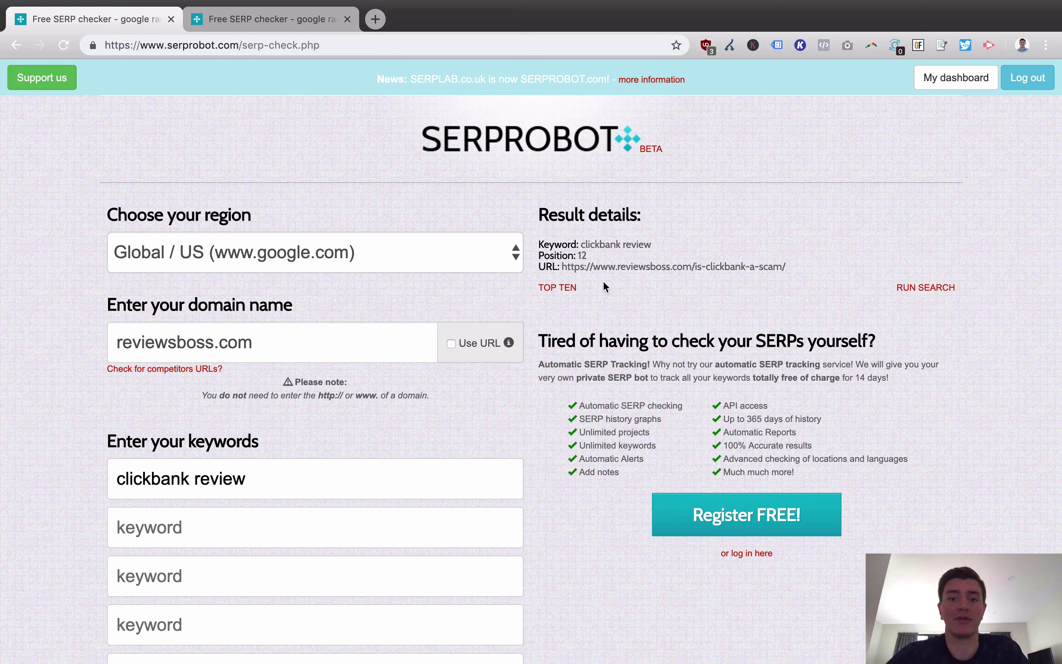
drag(549, 239, 654, 246)
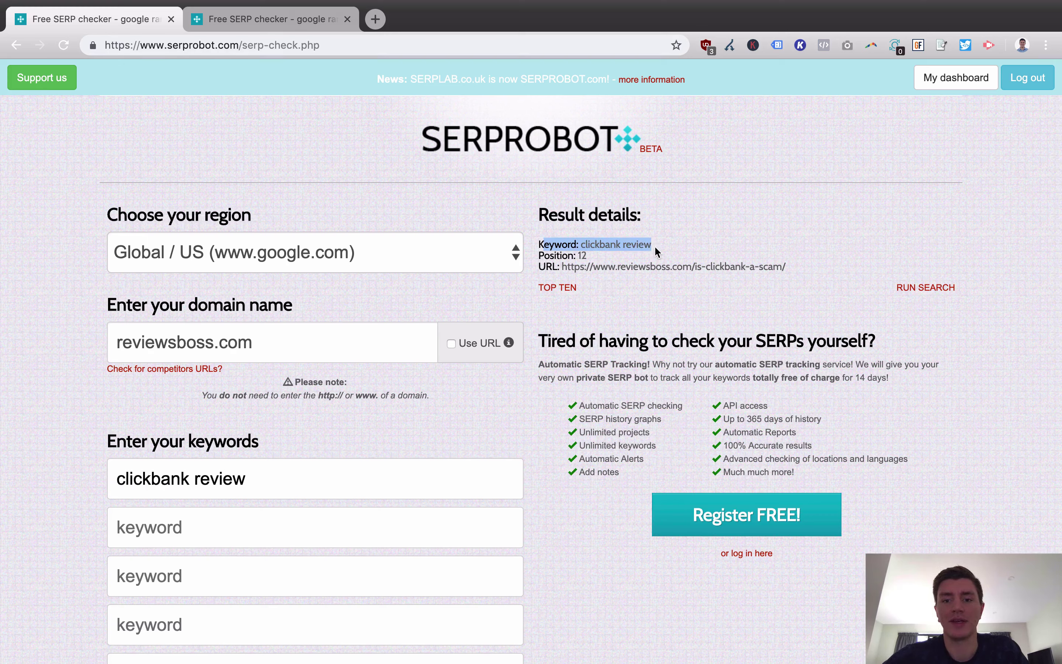
click(654, 246)
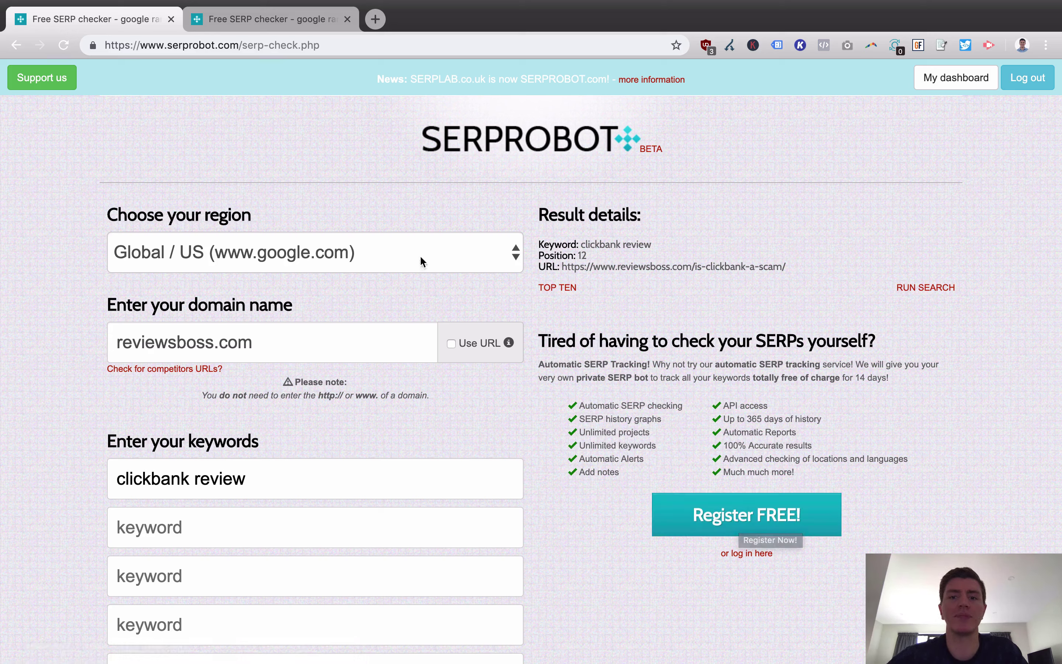
Go to the My dashboard tab and start a new project
click(273, 24)
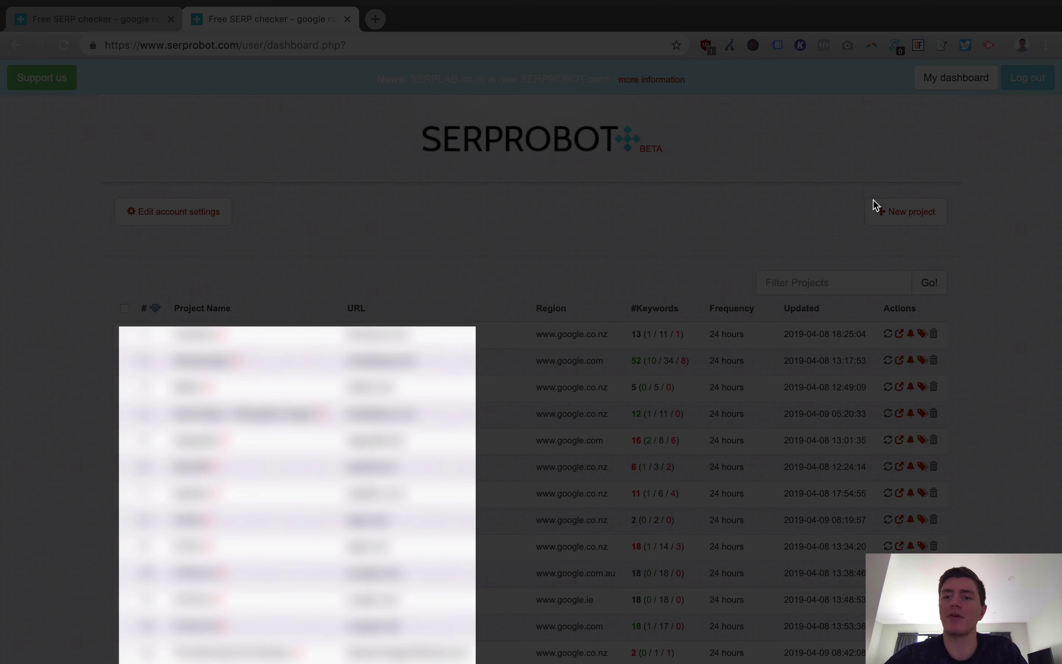
click(898, 212)
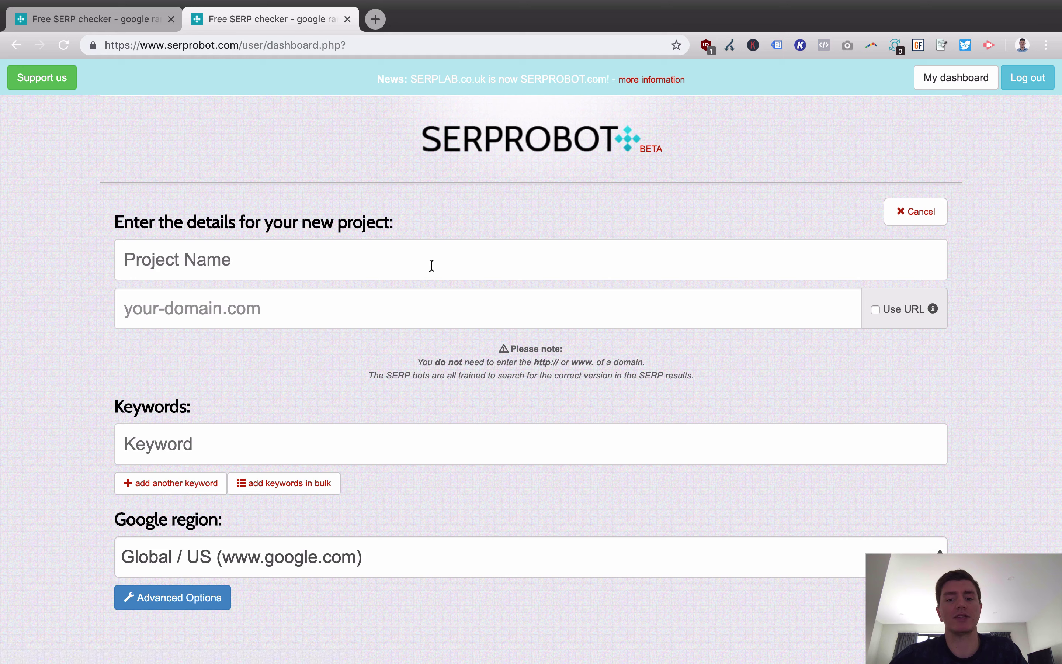
Enter the project's name and the client's .co.nz domain, then view the Use URL explanation
click(416, 262)
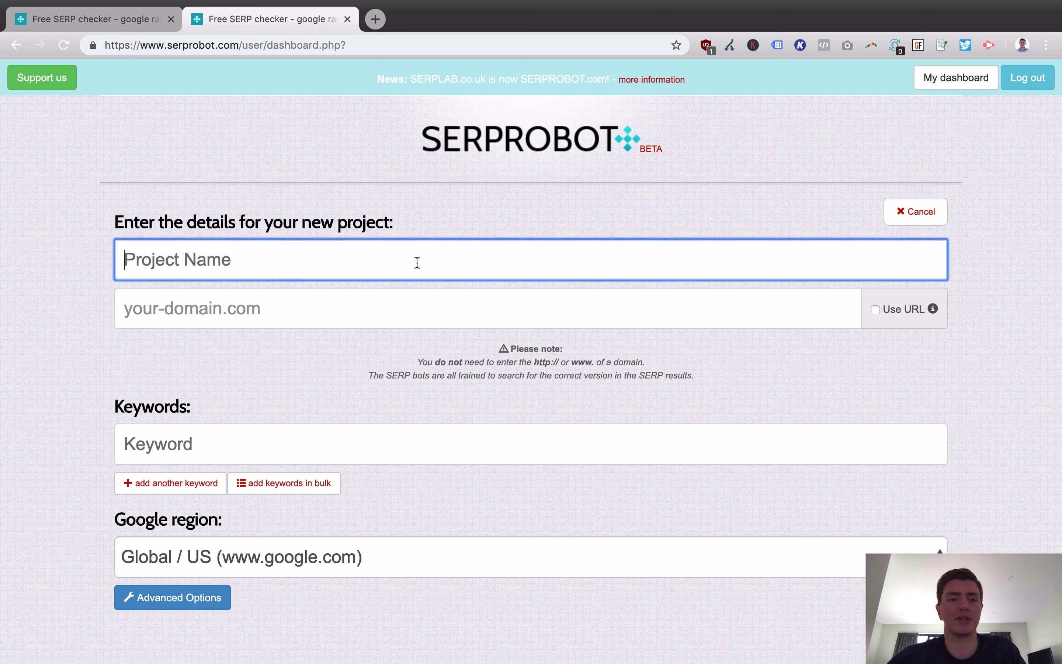
text(Sam Frost DMC)
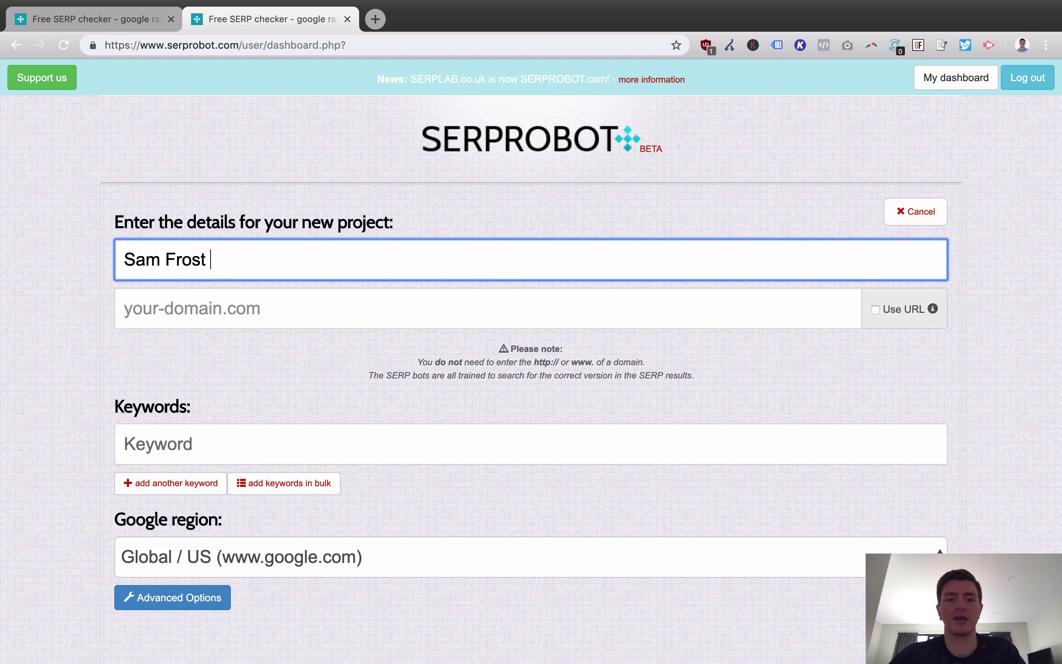
click(342, 298)
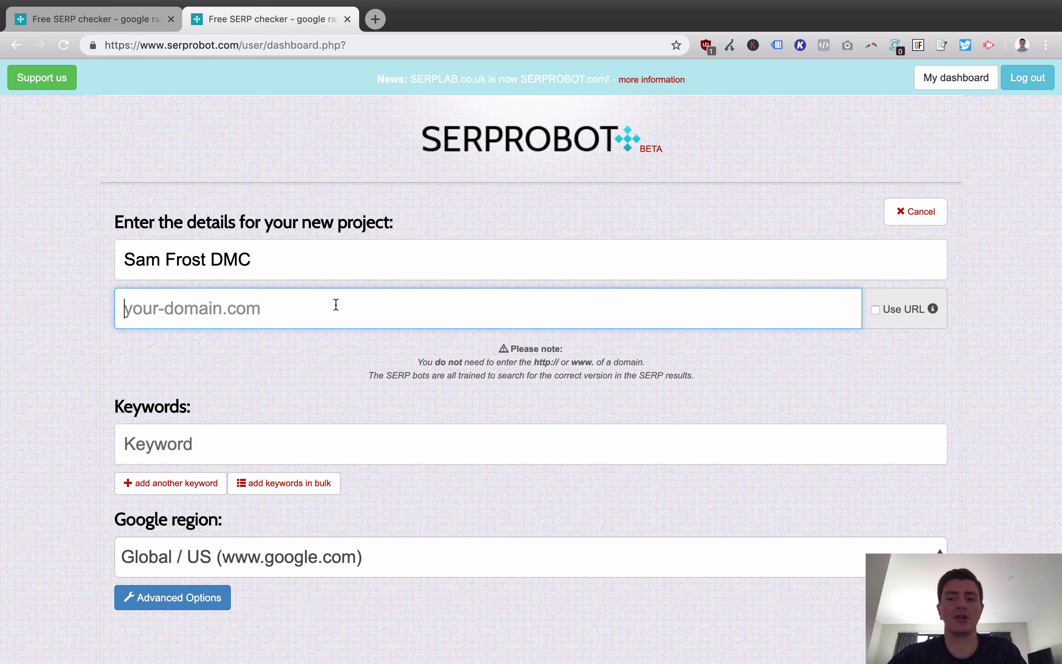
text(samfrost.co.nz)
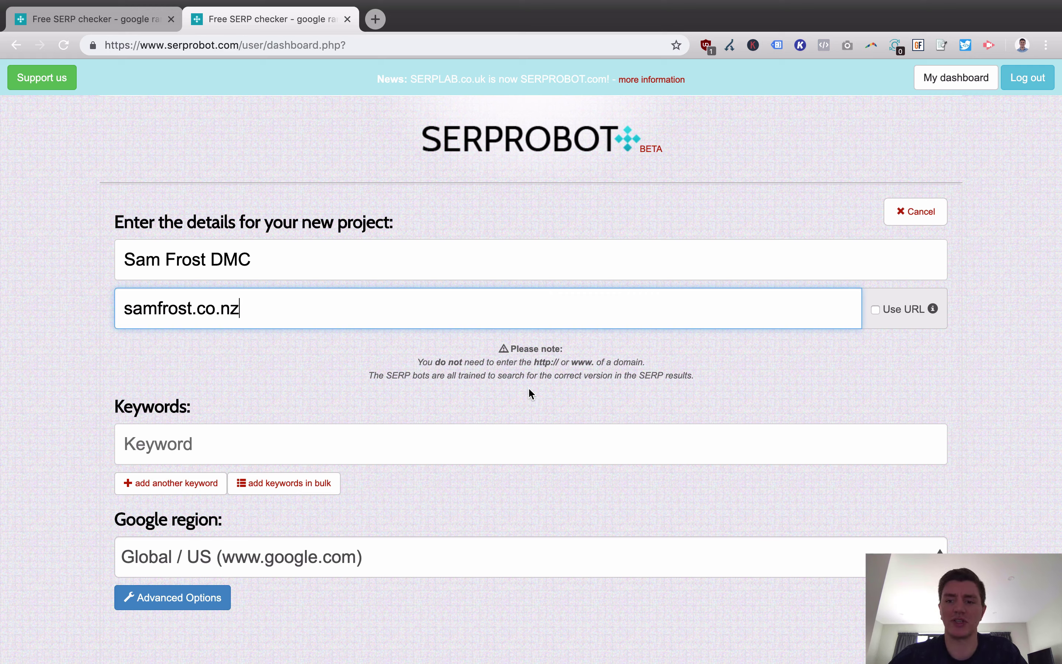
click(933, 309)
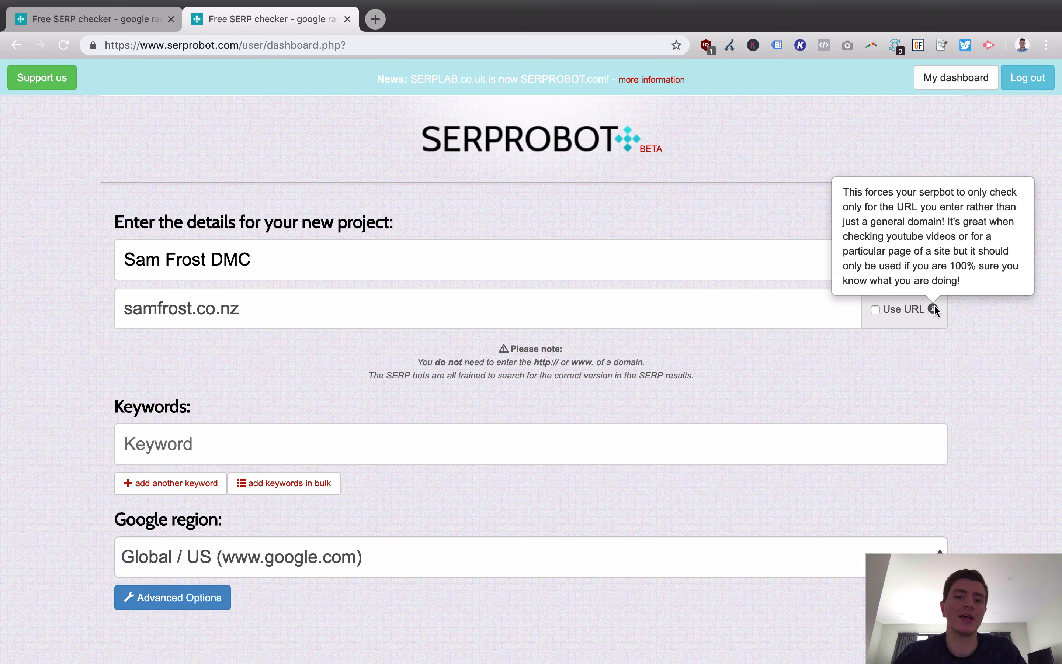
Add three keywords: the brand plus 'digital marketing', the site's domain, and the brand plus 'seo'
scroll(611, 399, down, 2)
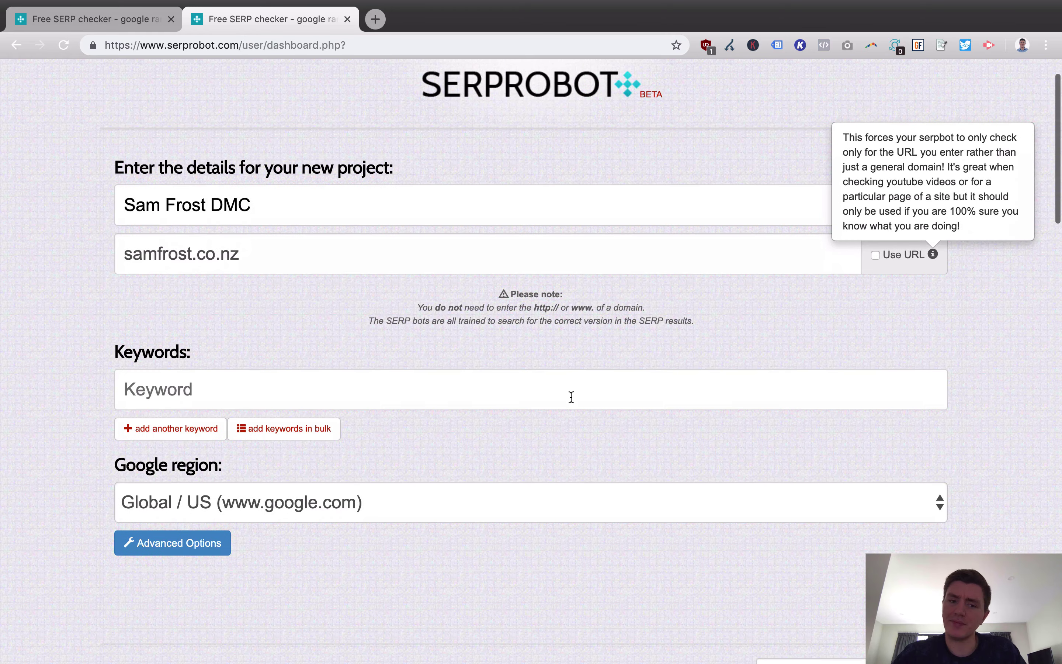
click(375, 394)
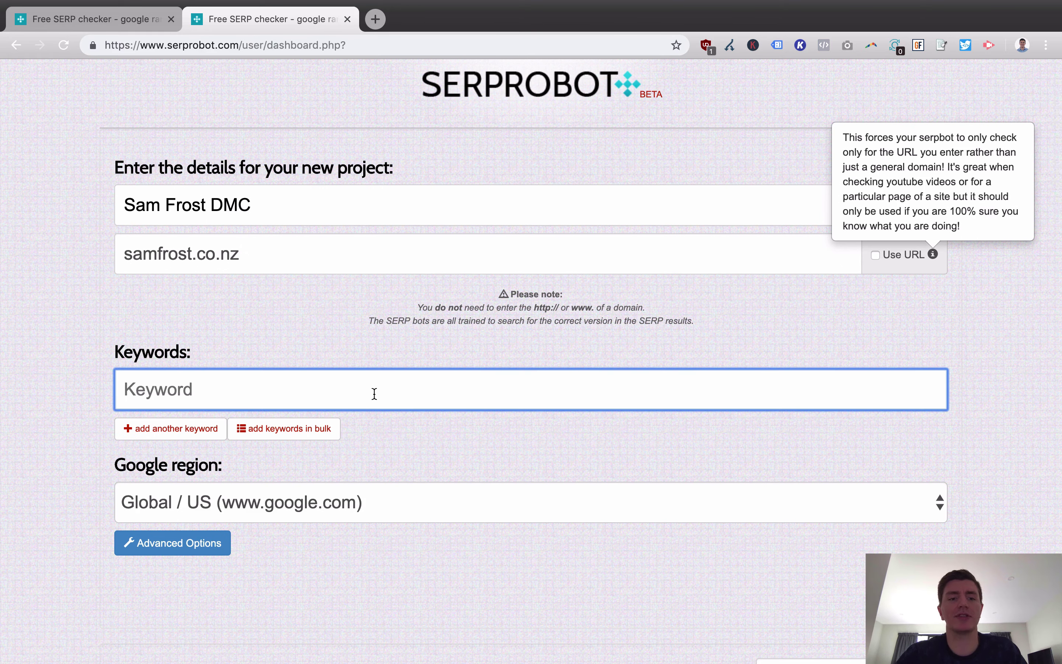
text(sam frost digital marketing)
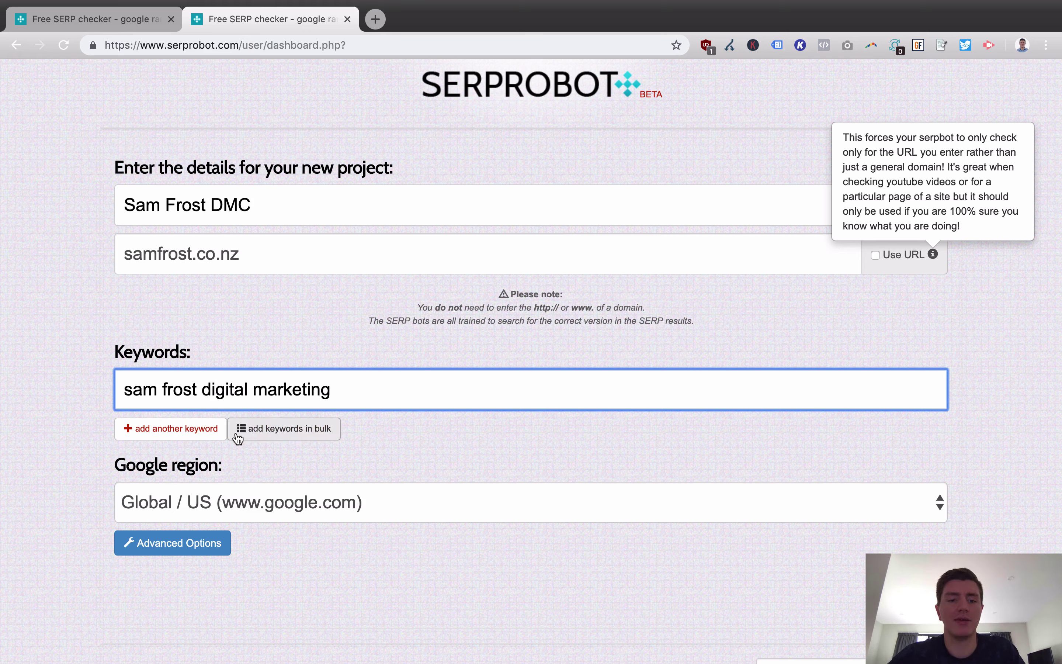
click(183, 430)
click(220, 435)
text(samfros)
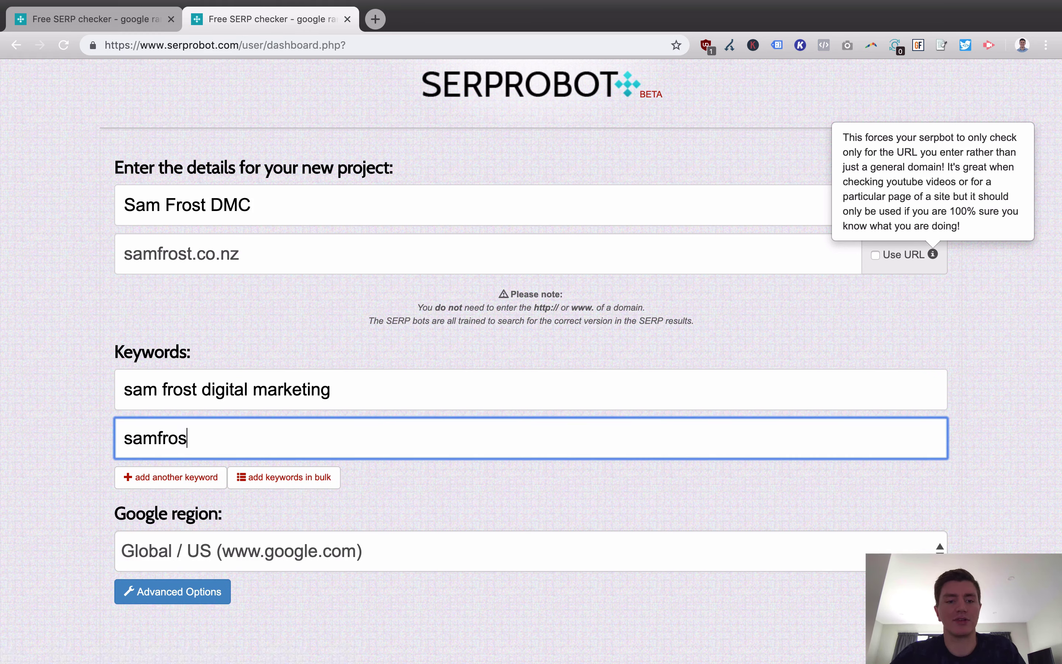
text(t.co.nz)
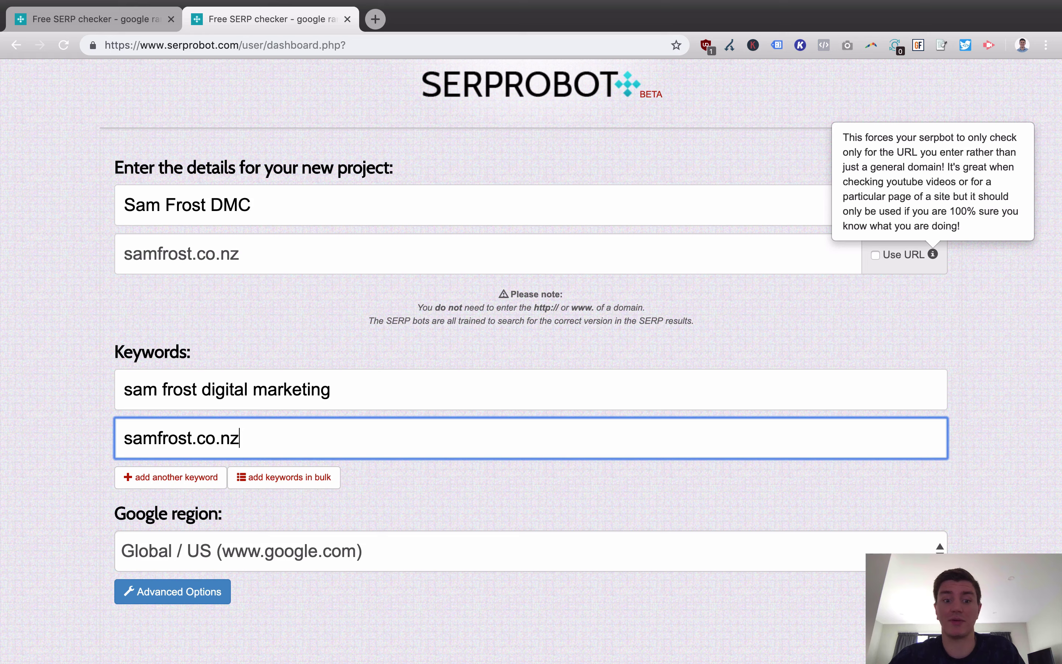
click(177, 477)
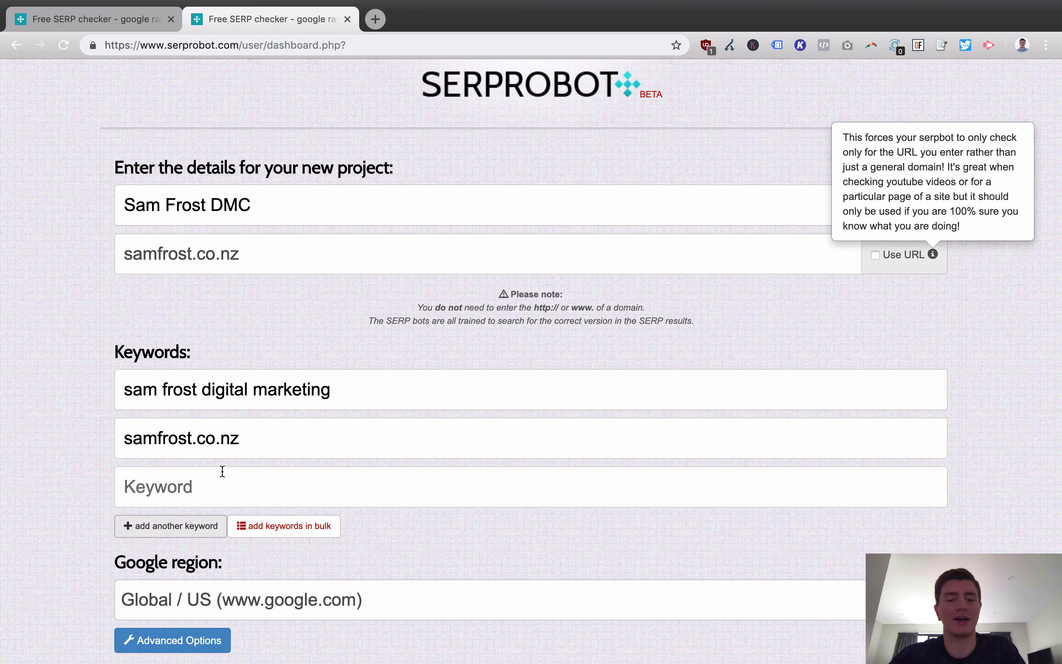
click(221, 471)
text(sam frost seo)
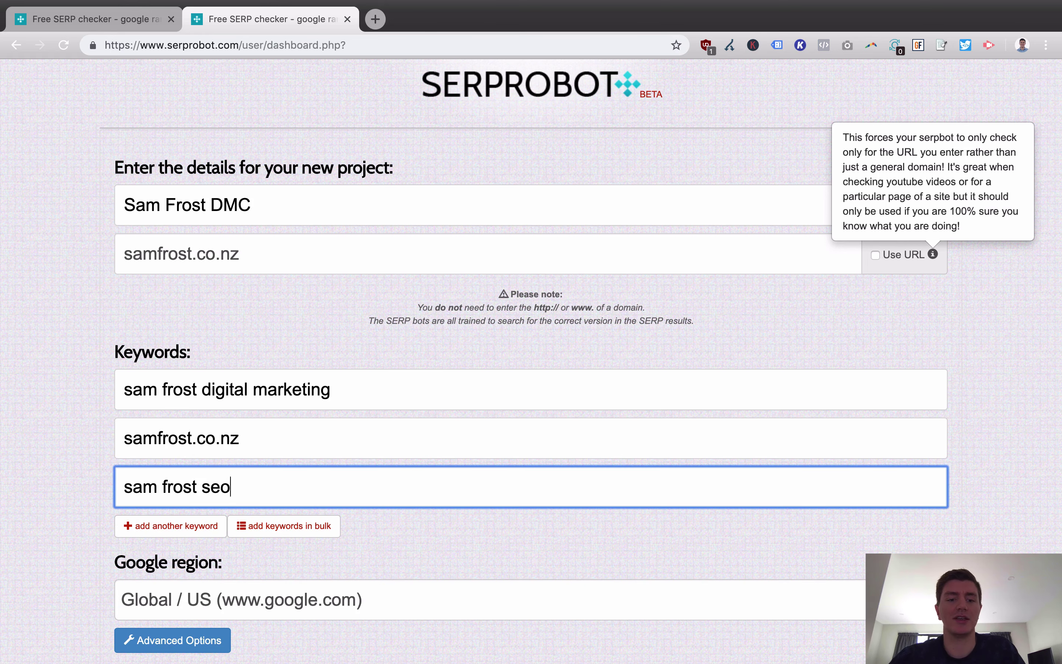
click(208, 526)
Try bulk comma-separated keyword entry, then return to one entry per keyword
scroll(260, 531, down, 1)
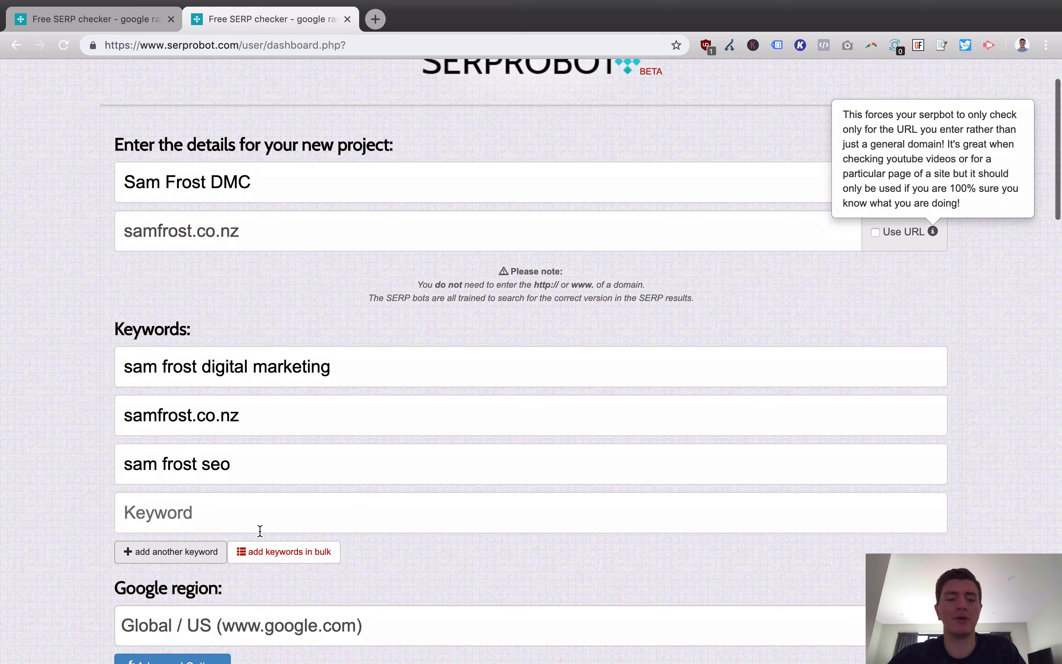
click(246, 552)
scroll(367, 498, down, 3)
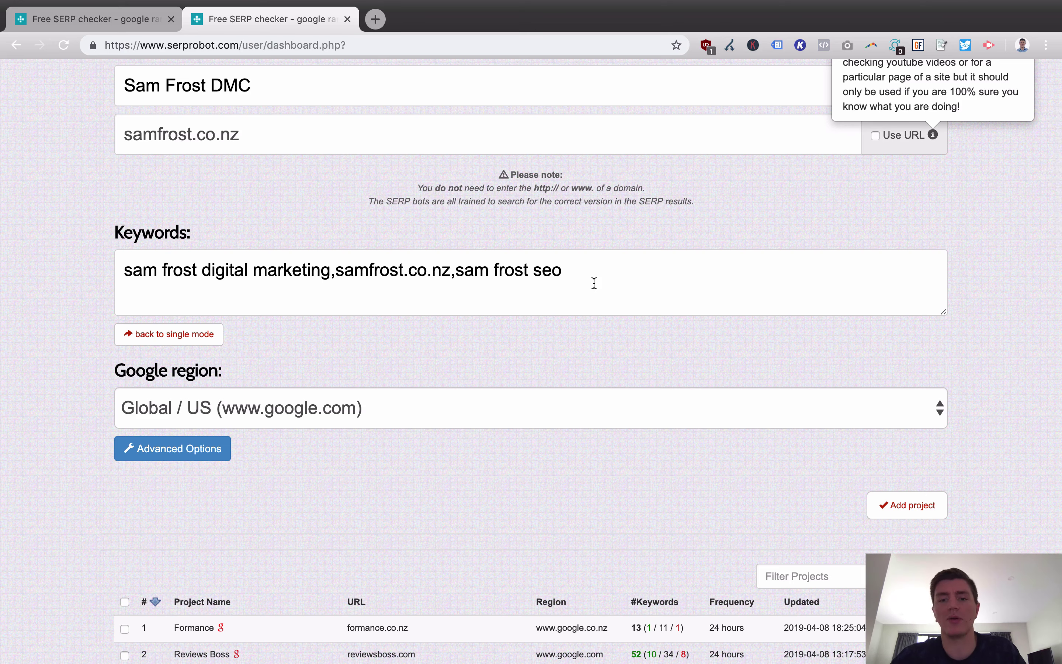
scroll(594, 283, up, 2)
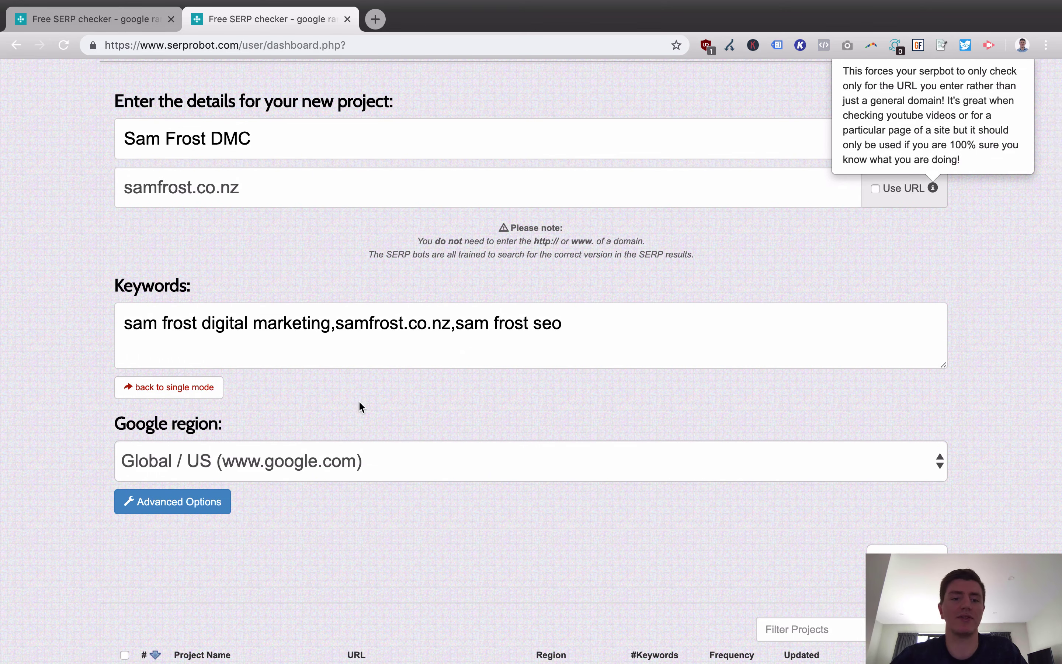
click(209, 401)
scroll(401, 406, down, 2)
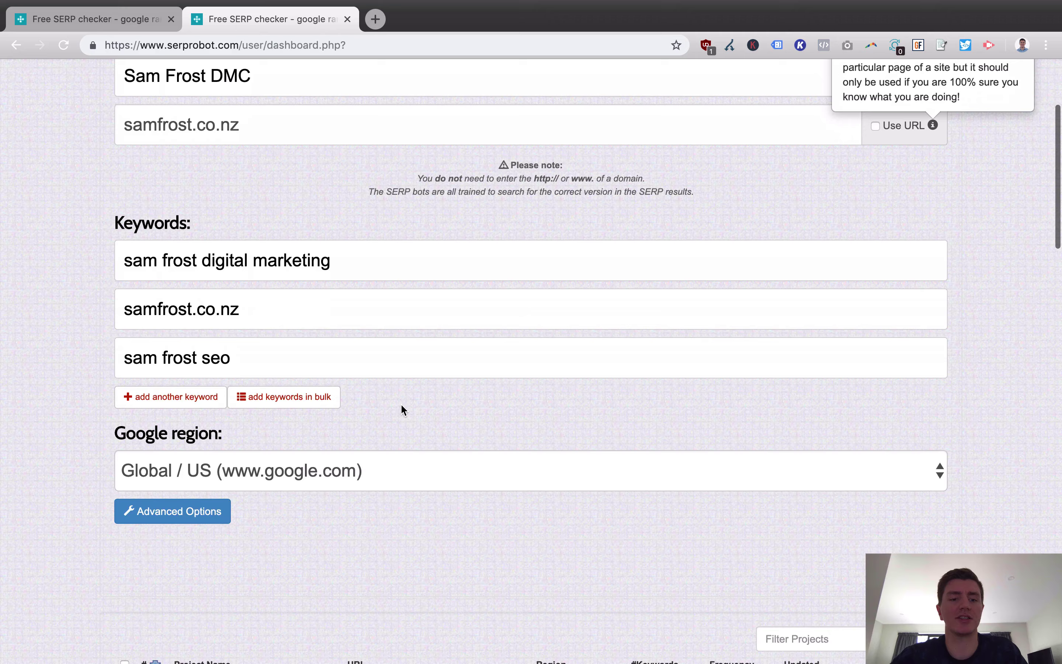
click(322, 484)
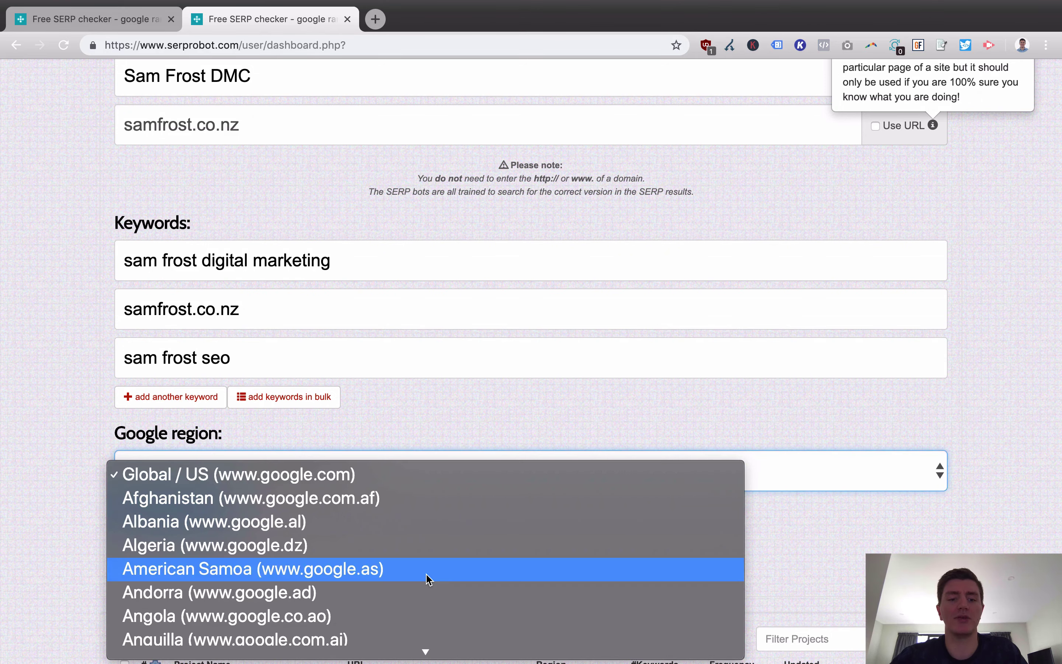
scroll(428, 579, down, 10)
scroll(427, 579, down, 15)
scroll(427, 576, up, 10)
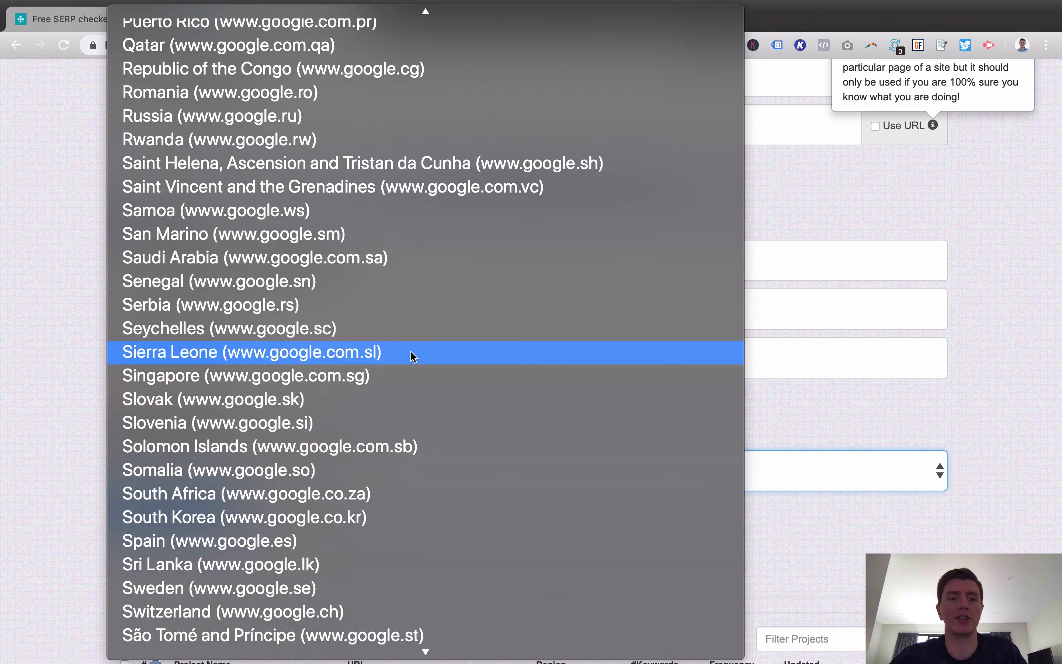
scroll(411, 355, up, 5)
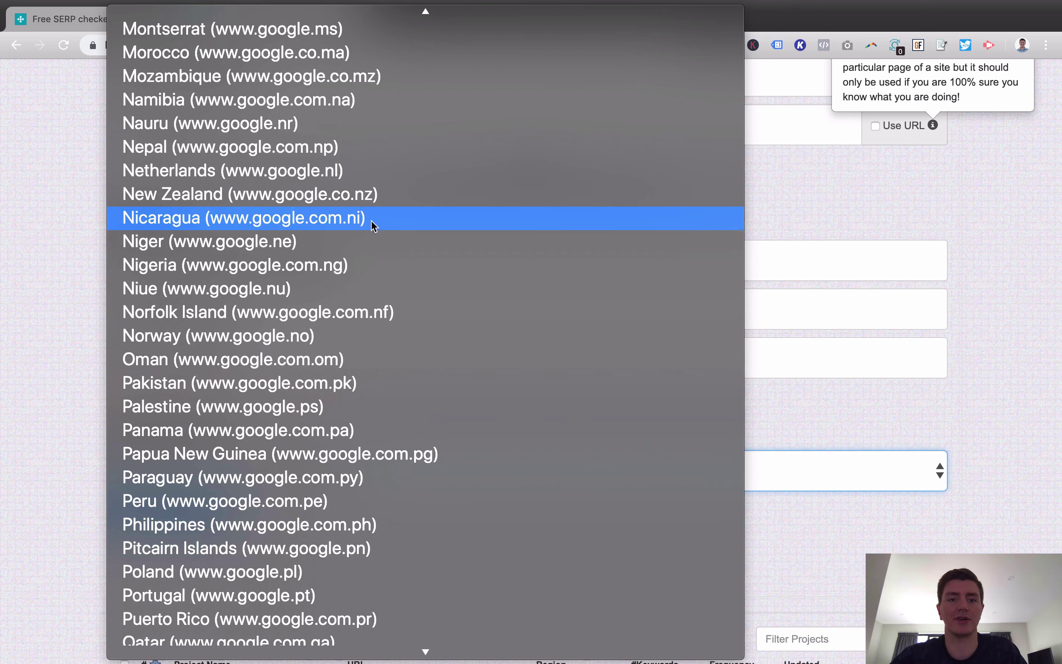
click(362, 204)
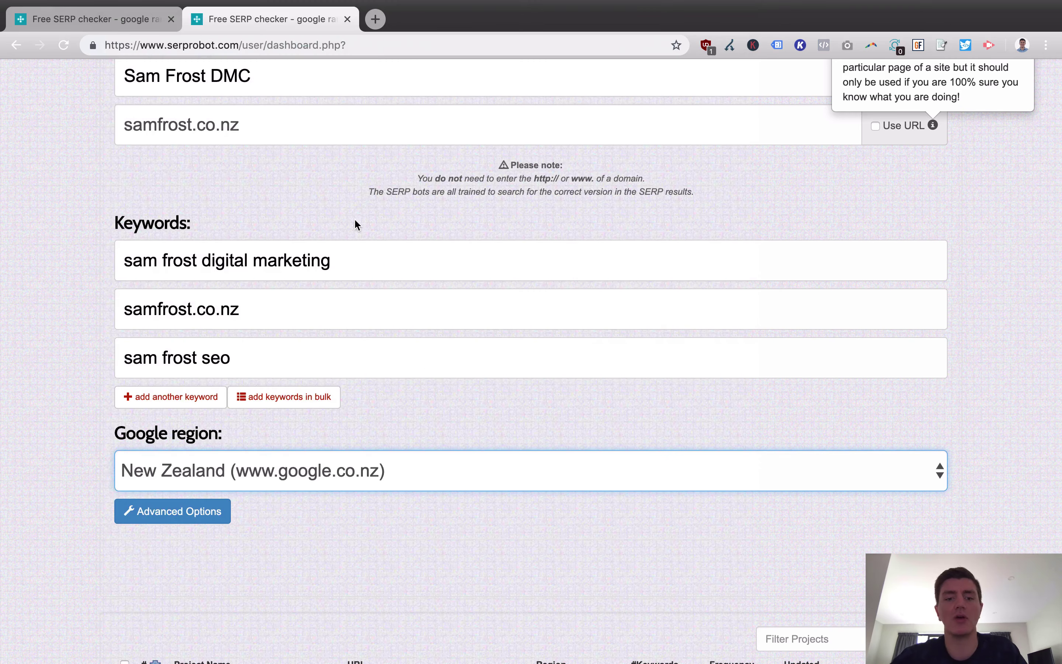
scroll(458, 376, down, 2)
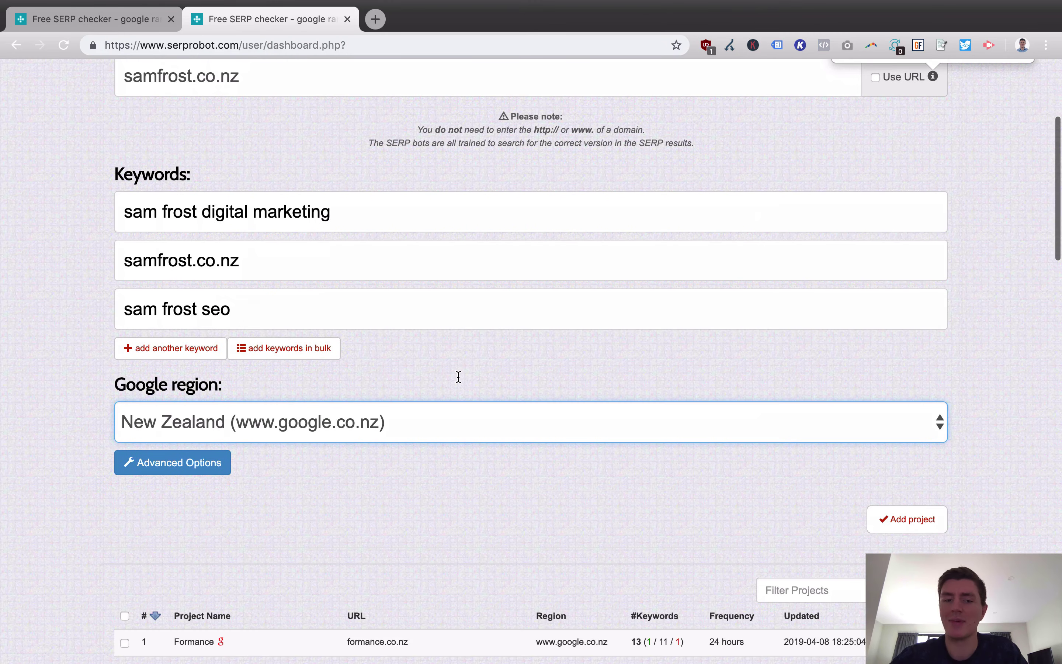
click(335, 439)
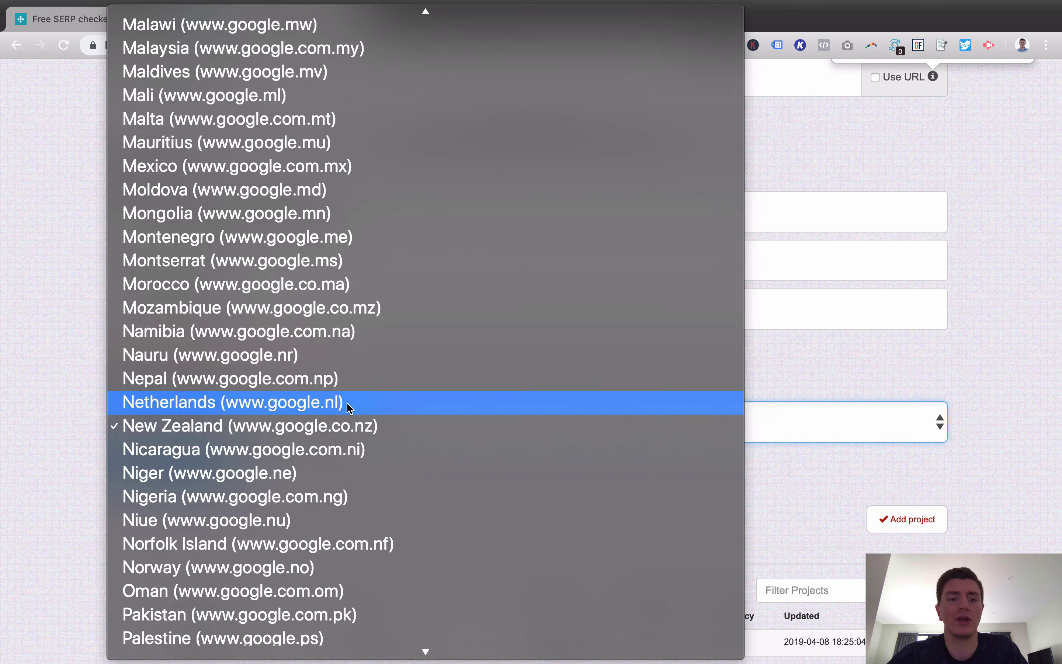
scroll(346, 402, up, 15)
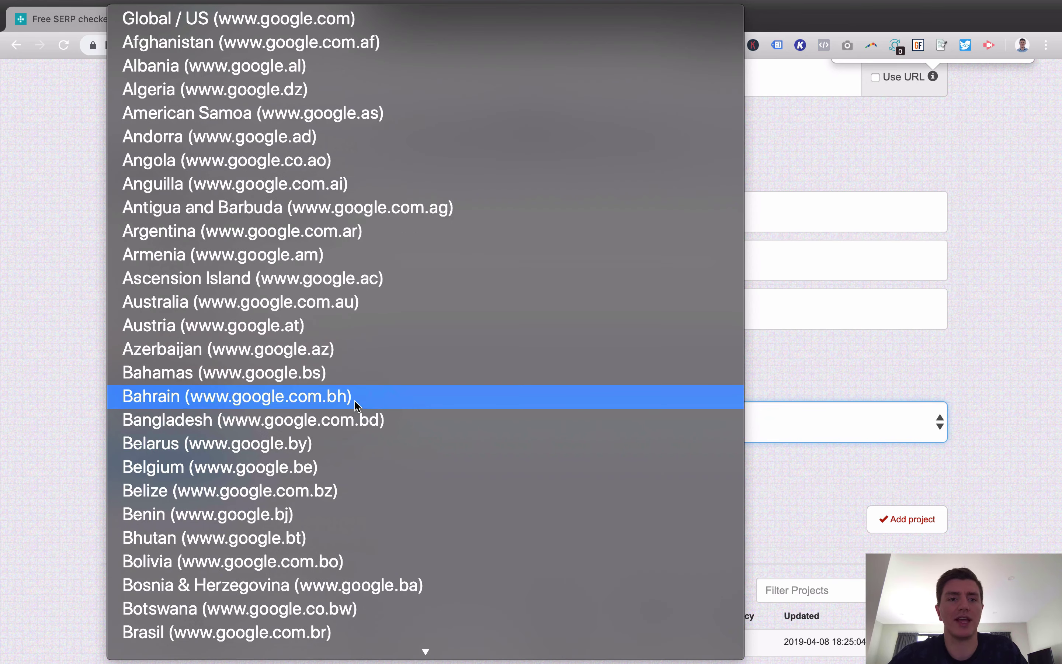
click(74, 430)
In Advanced Options, set search location to 'Christchurch, New Zealand' and check it on Google Maps
click(180, 463)
scroll(279, 459, down, 3)
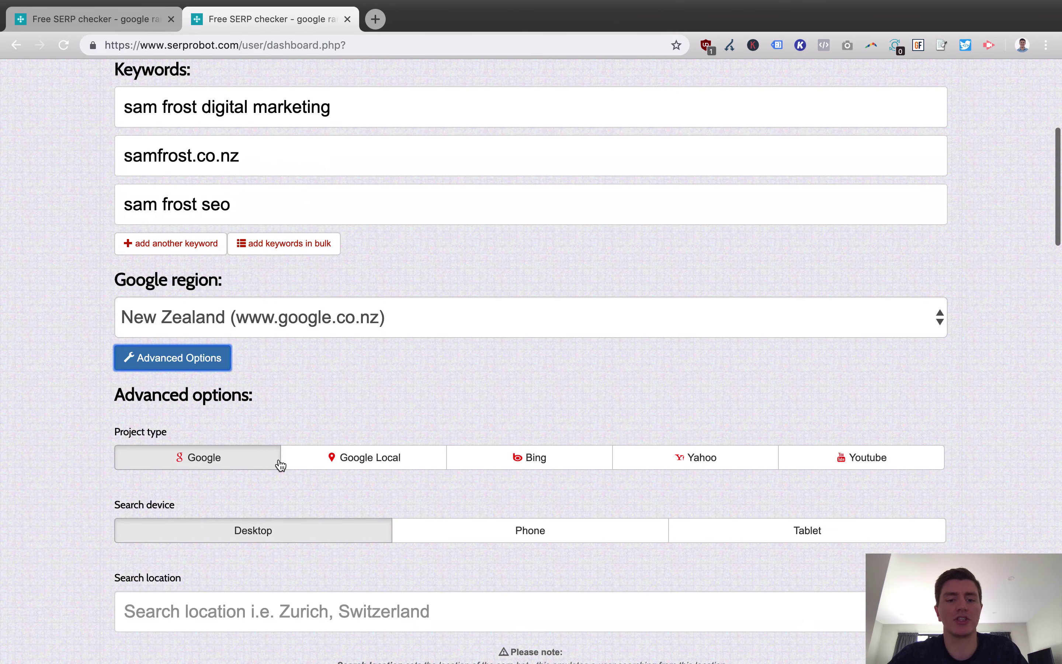
scroll(398, 391, down, 3)
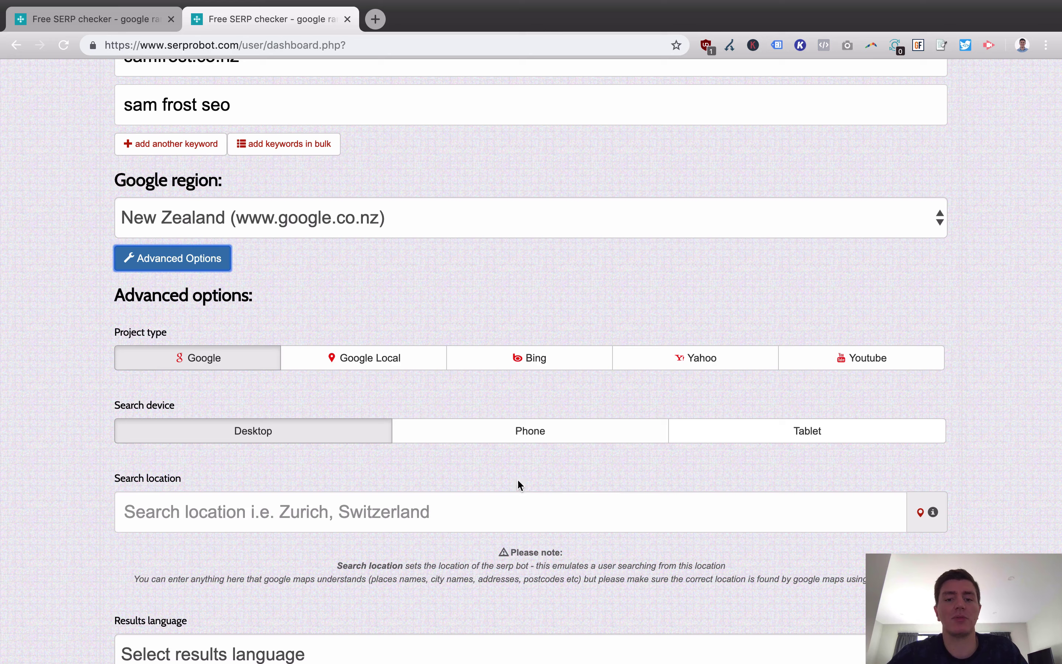
scroll(545, 452, down, 2)
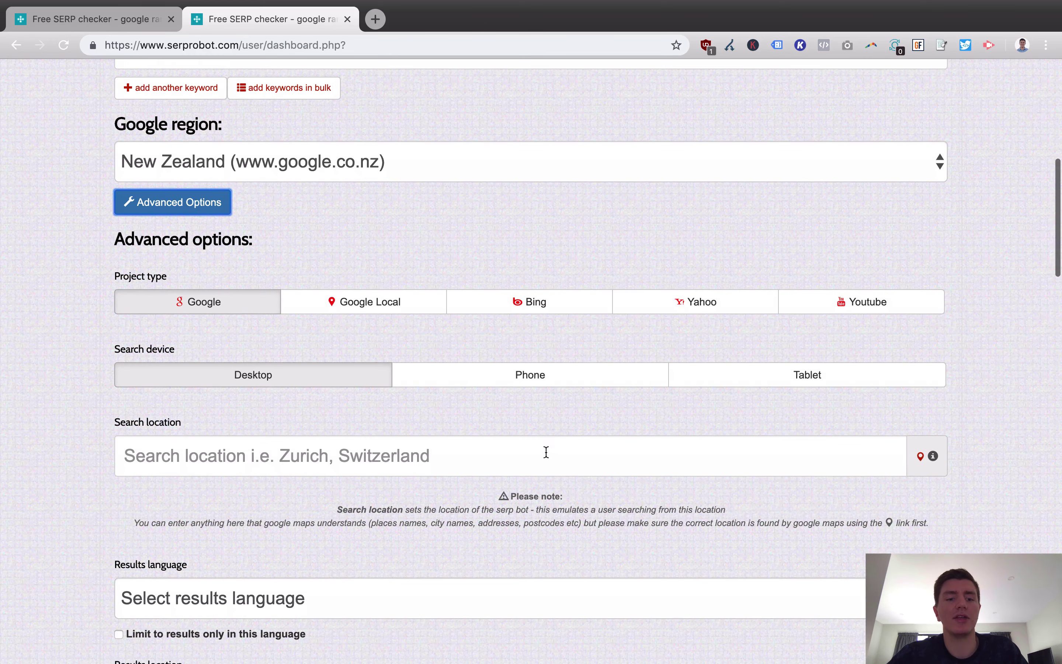
click(442, 462)
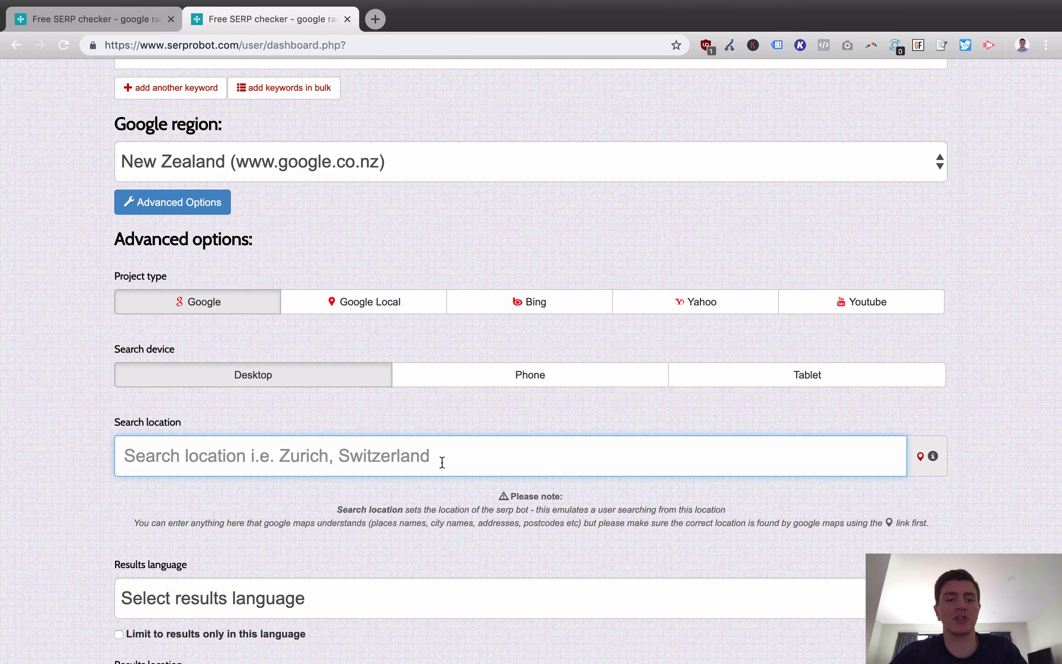
text(Christc)
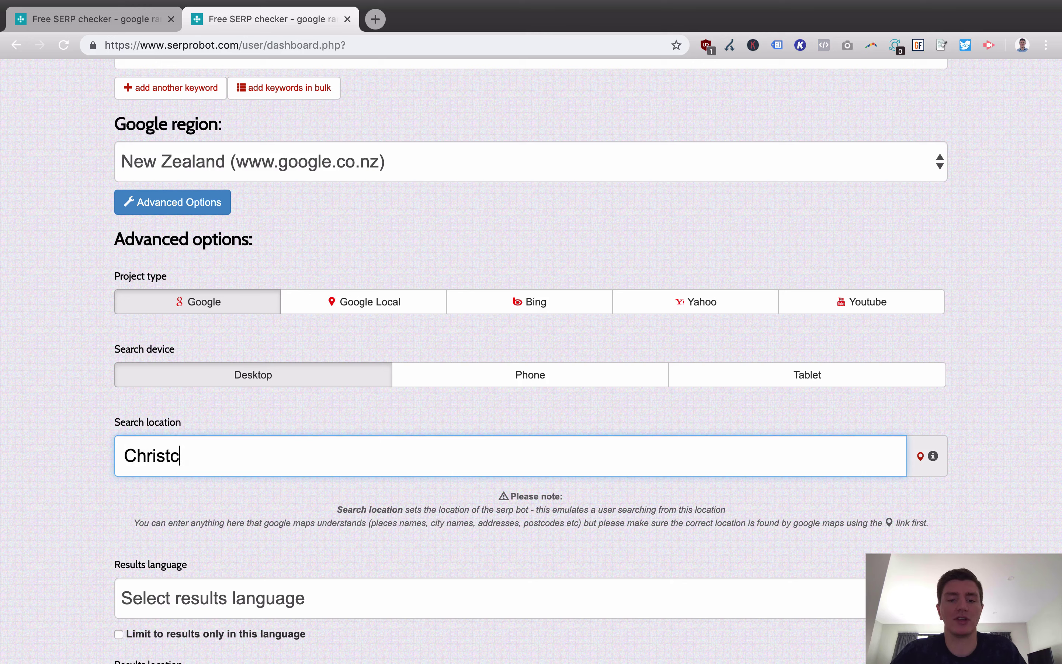
text(hurch ne)
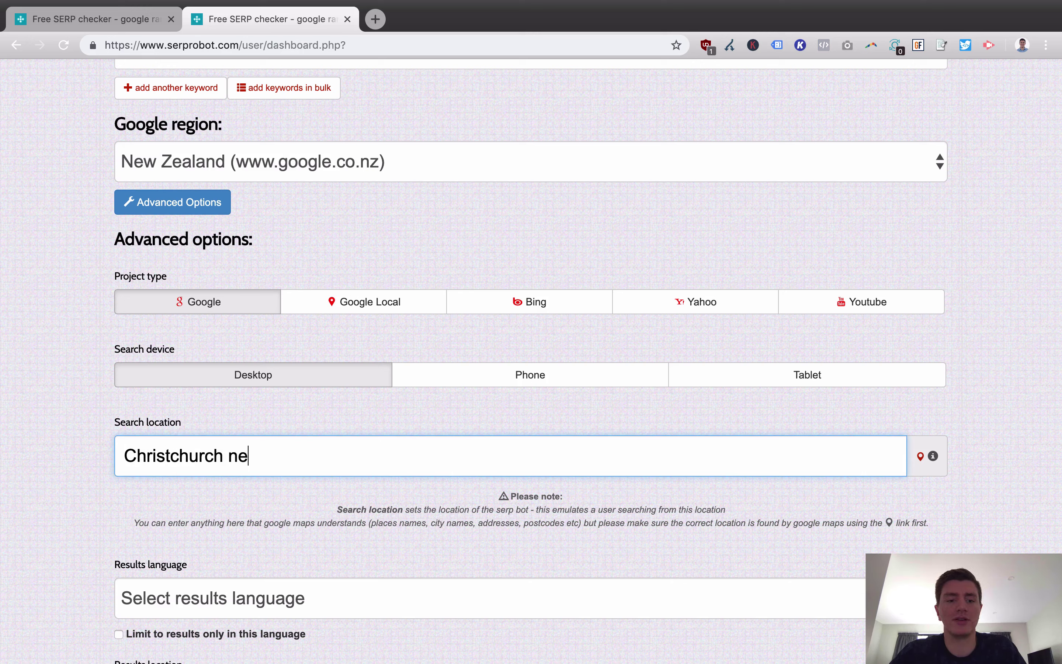
key(BackSpace)
key(BackSpace)
key(BackSpace)
text(, New Zealand)
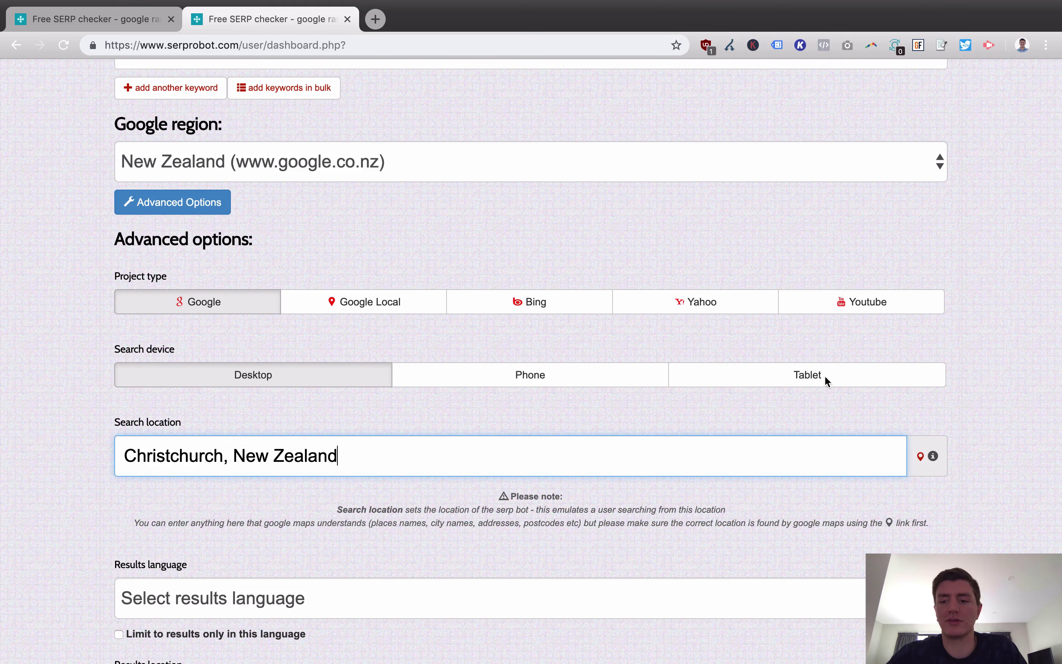
click(920, 457)
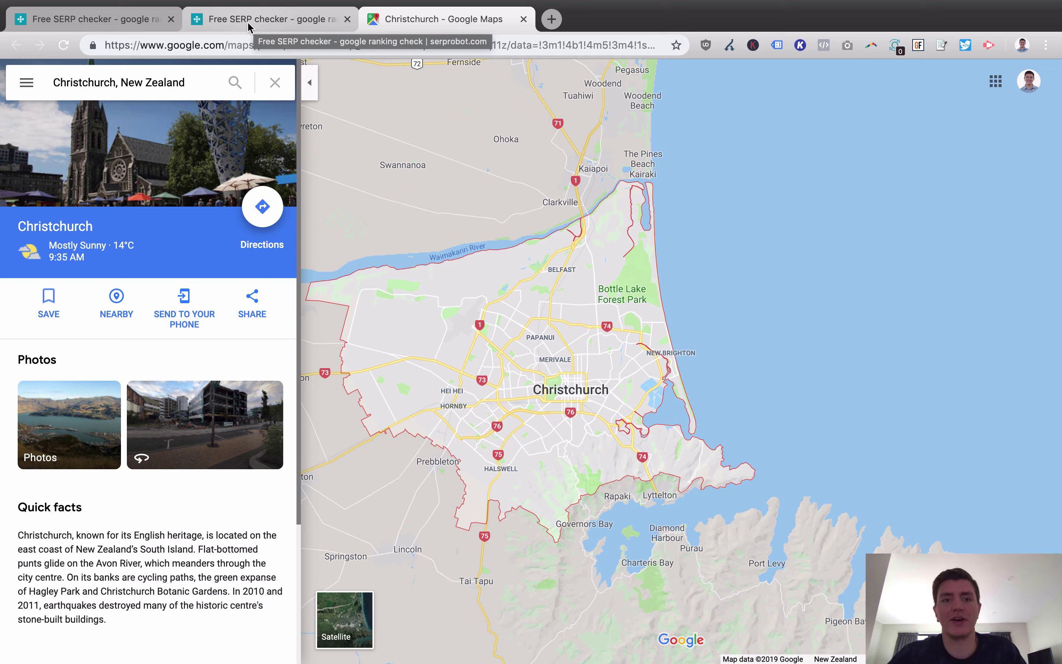
Return from Google Maps to the SERPROBOT project form tab
click(248, 26)
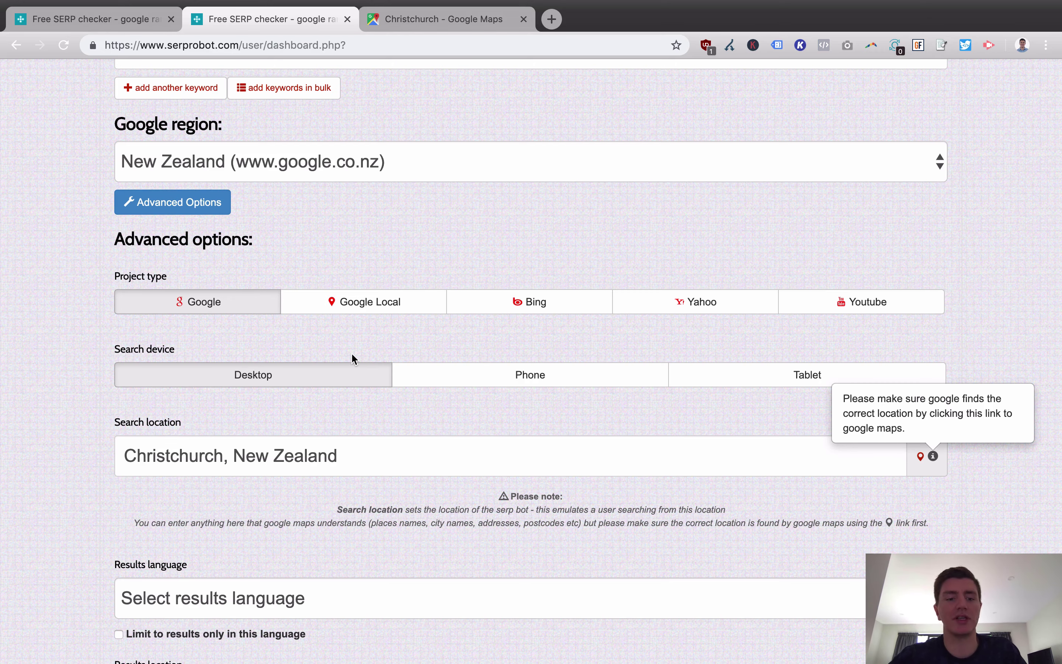
Leave results language and location at their defaults and add the project
scroll(351, 389, down, 4)
click(316, 401)
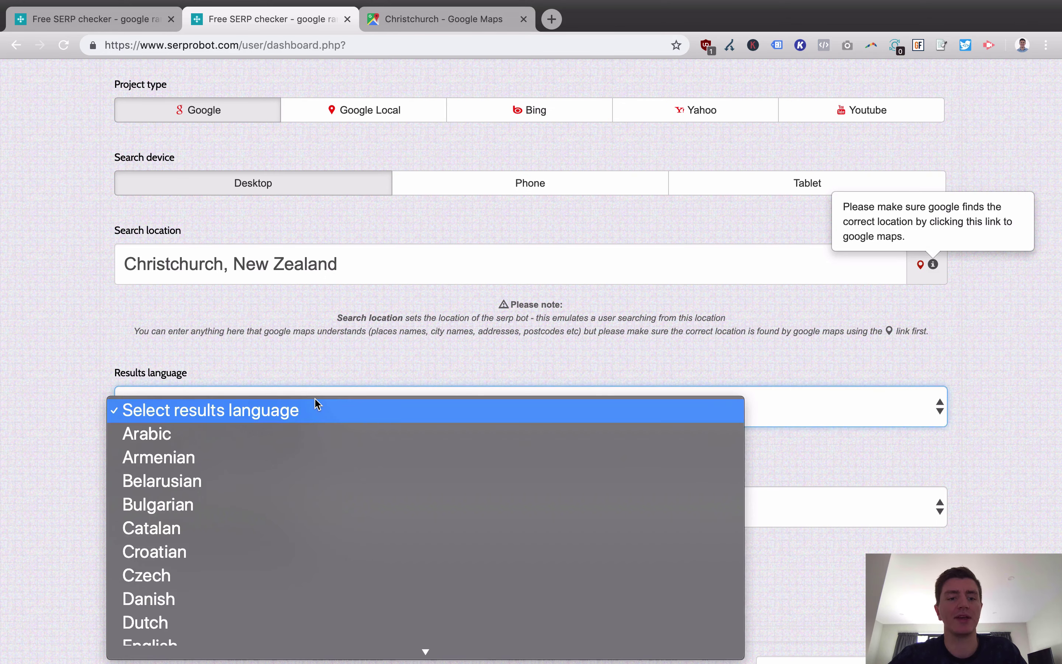
click(93, 355)
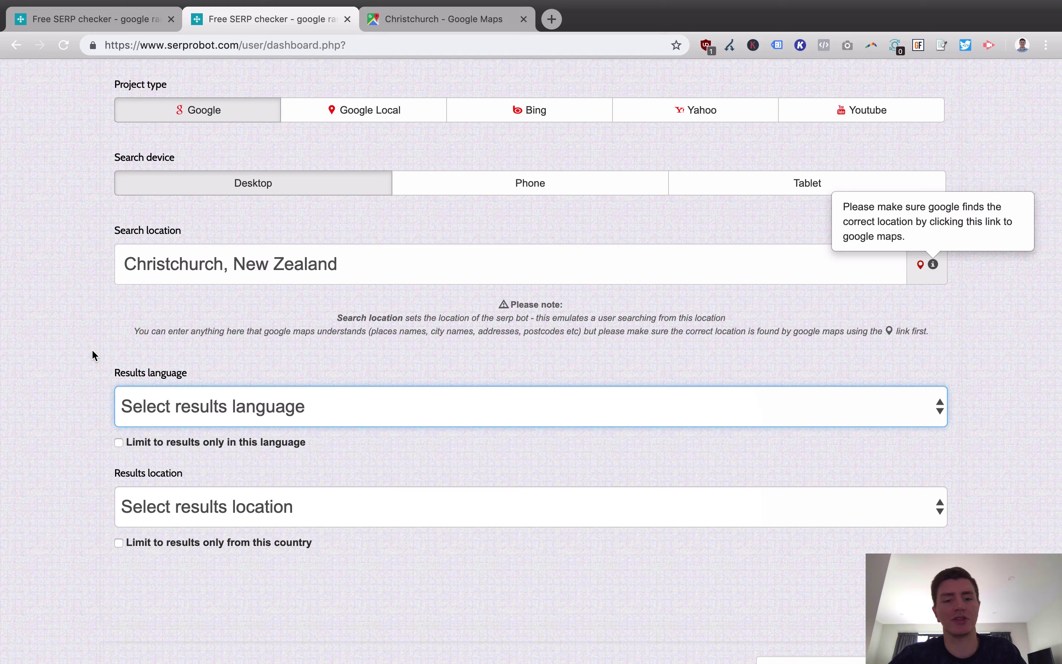
scroll(266, 417, down, 2)
click(260, 418)
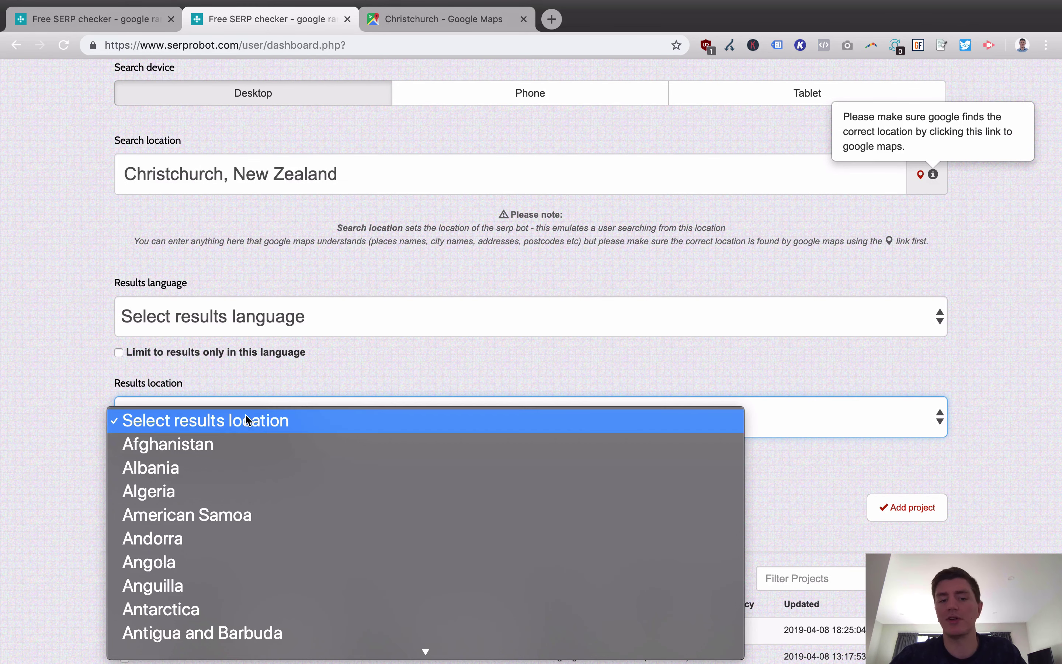
click(74, 408)
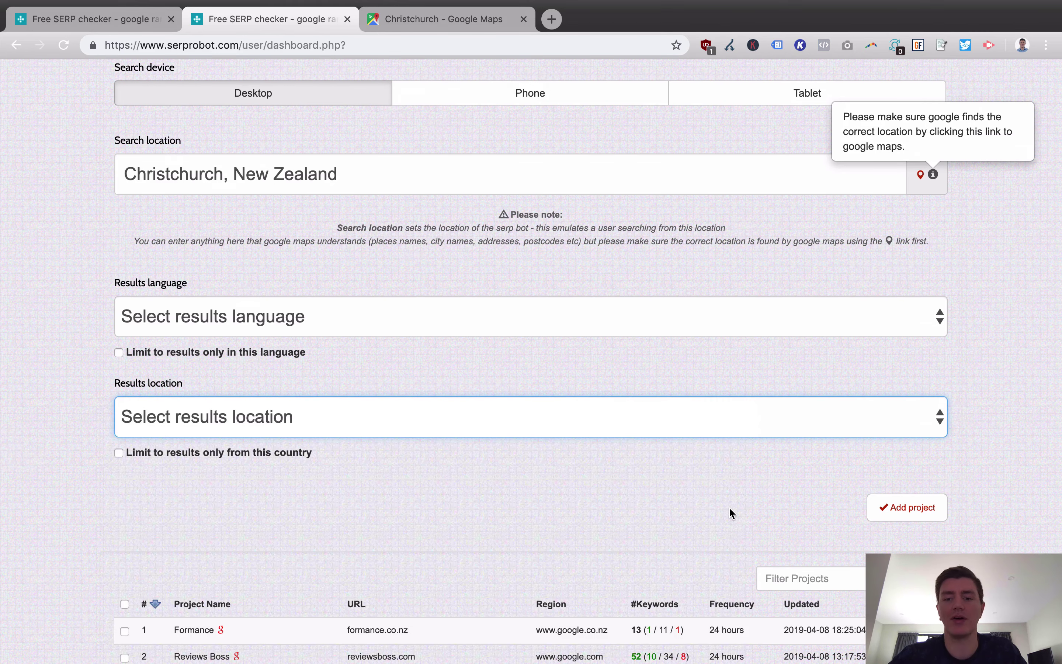
scroll(730, 510, up, 2)
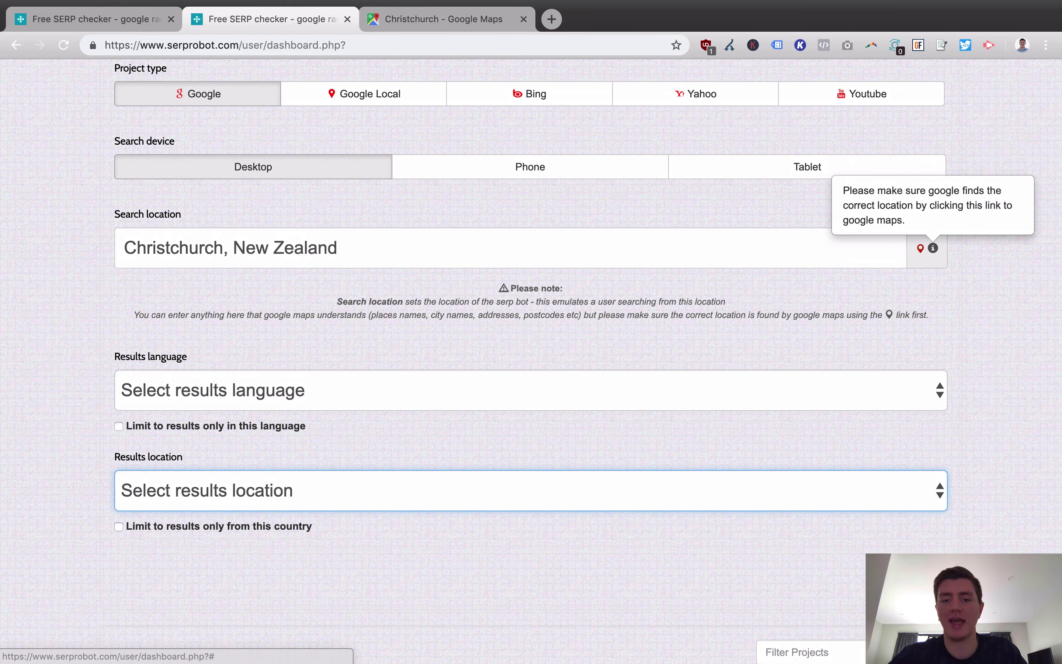
click(668, 391)
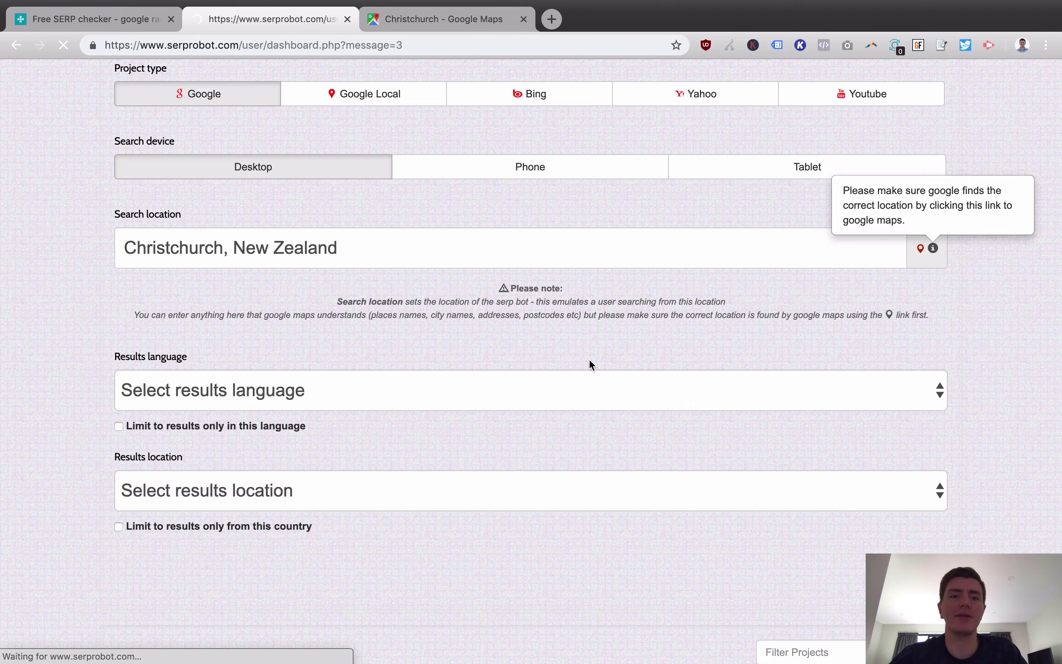
Open the new project from the projects table and review its three checking keywords, average position 134.33
scroll(540, 301, down, 15)
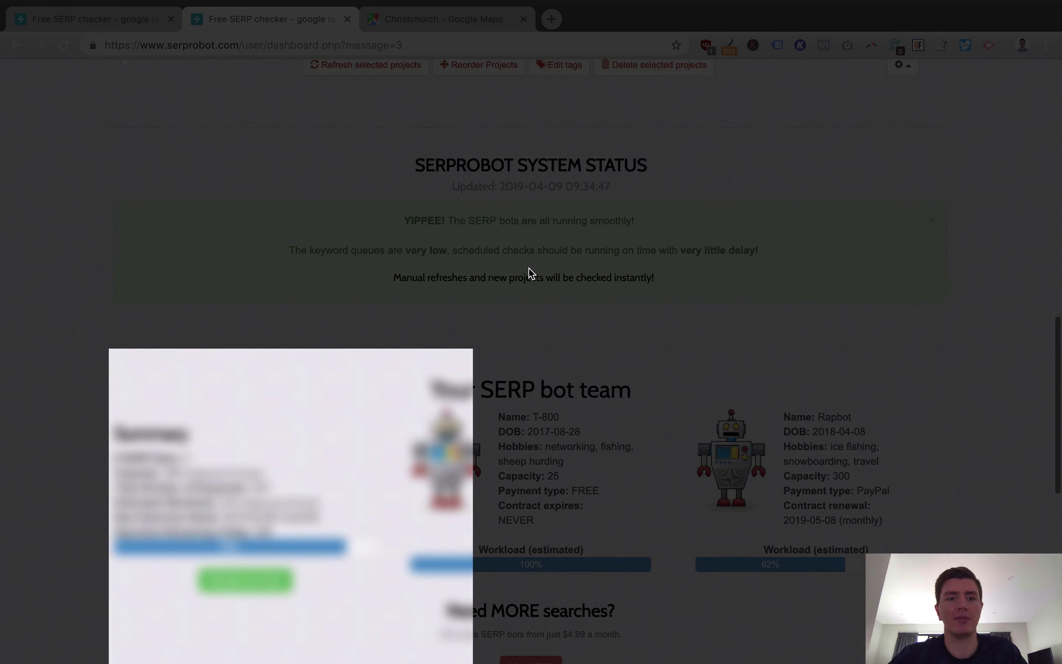
scroll(527, 274, up, 3)
scroll(351, 281, up, 2)
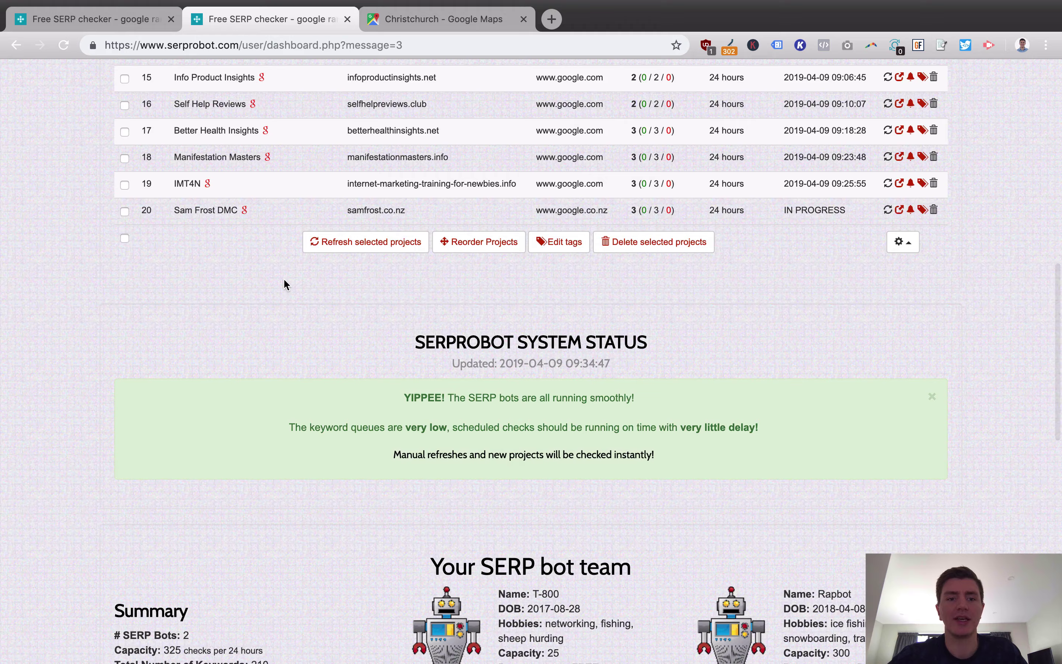
scroll(284, 279, up, 2)
click(209, 257)
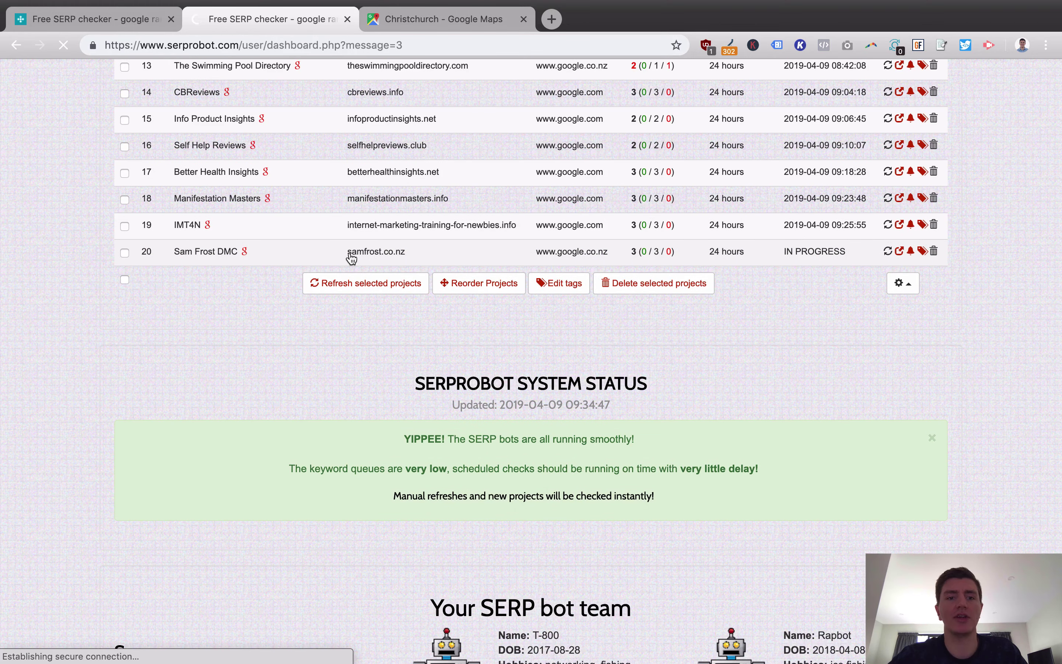
scroll(416, 368, down, 6)
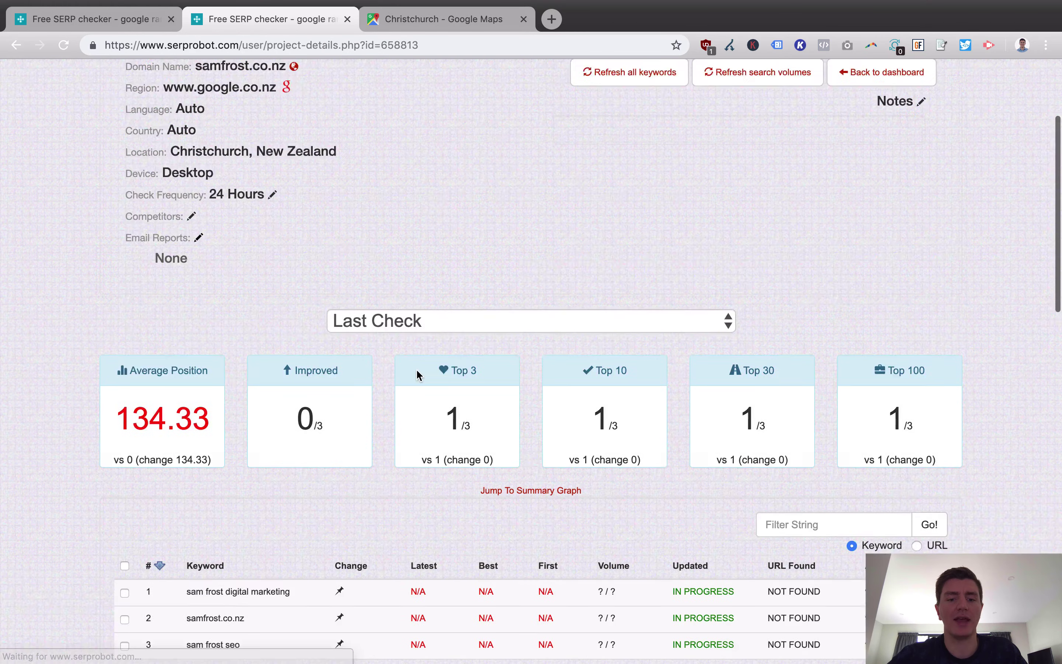
scroll(416, 364, up, 1)
scroll(482, 302, up, 1)
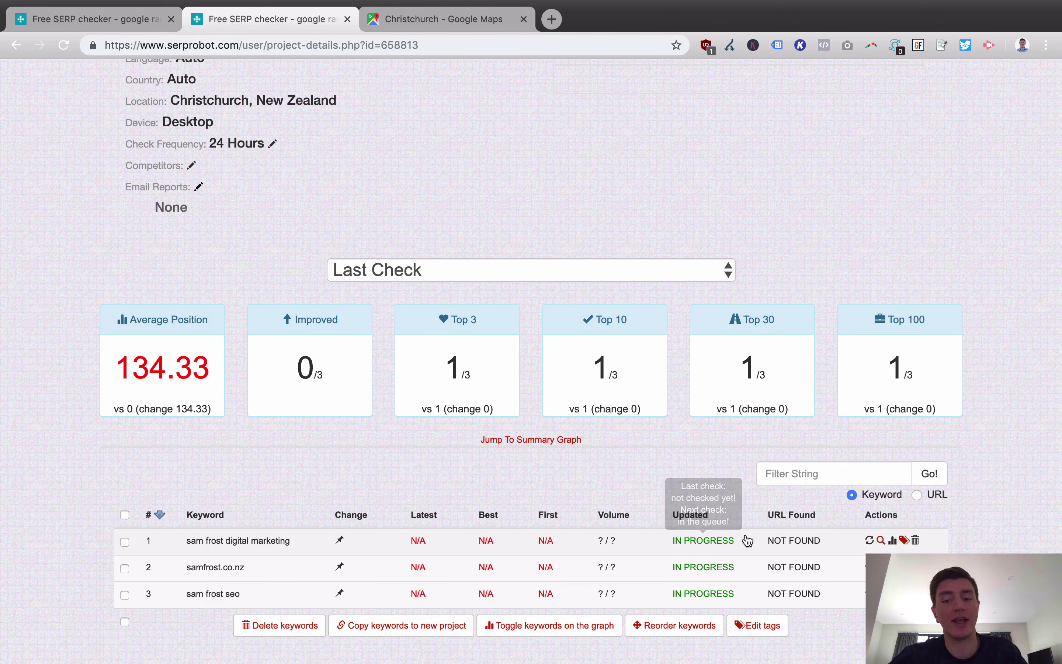
mouse_move(690, 570)
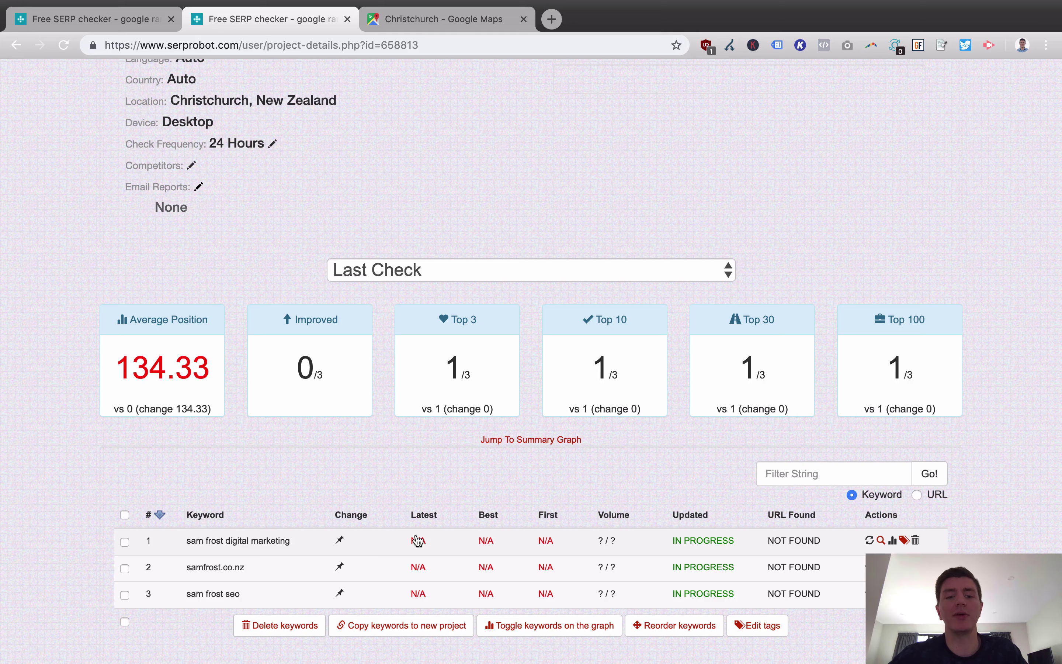
scroll(563, 515, up, 5)
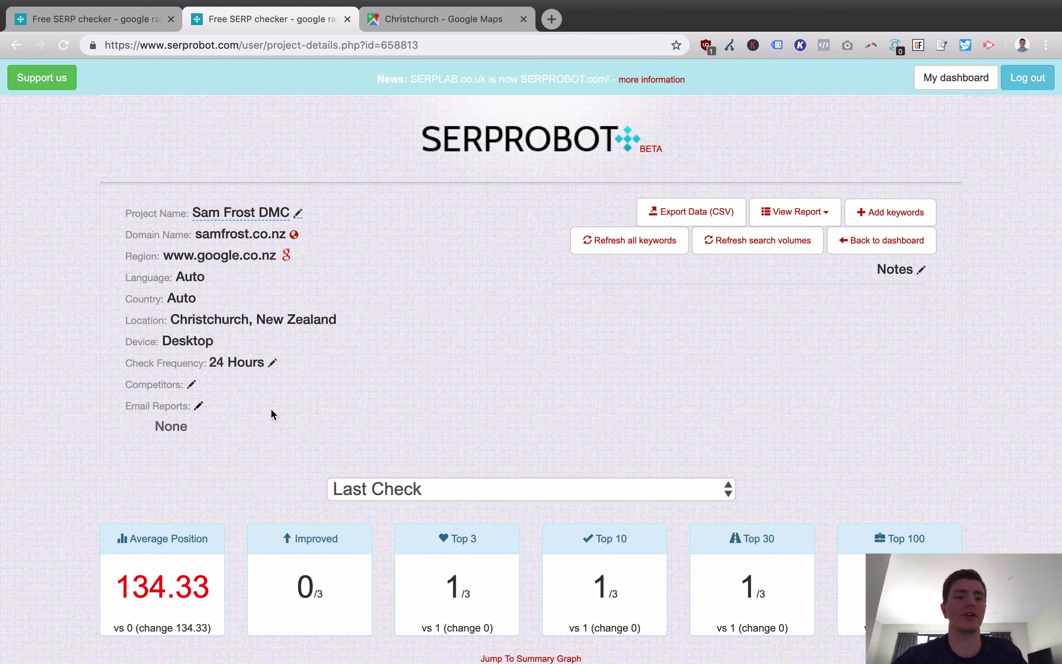
Keep keyword check frequency at Every 24 hours and open the Competitors URL editor
click(273, 362)
click(273, 363)
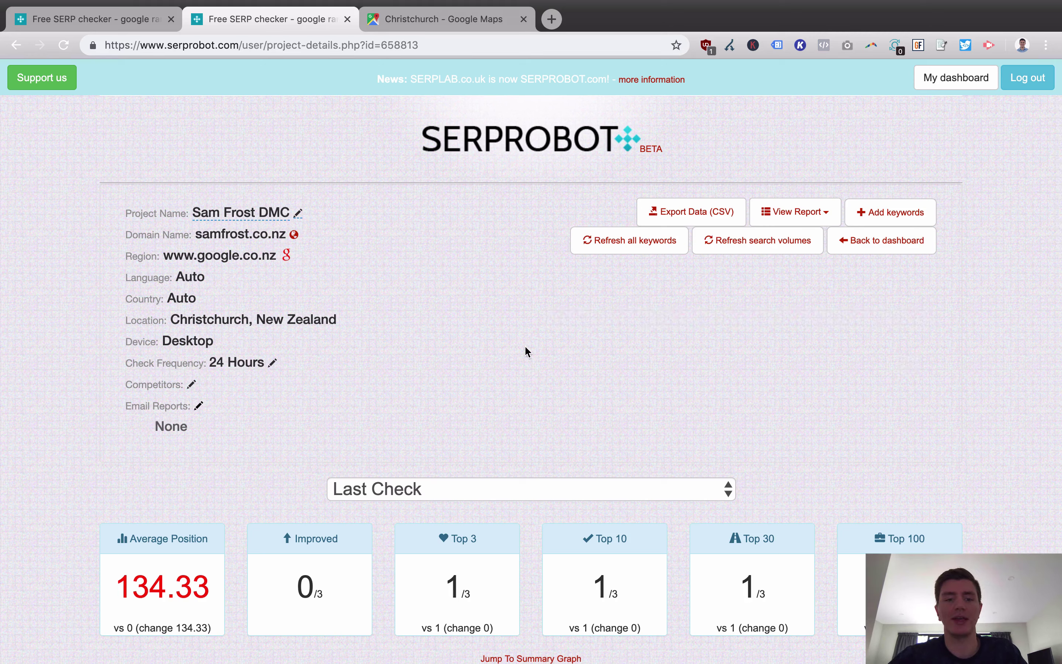
click(272, 363)
click(718, 313)
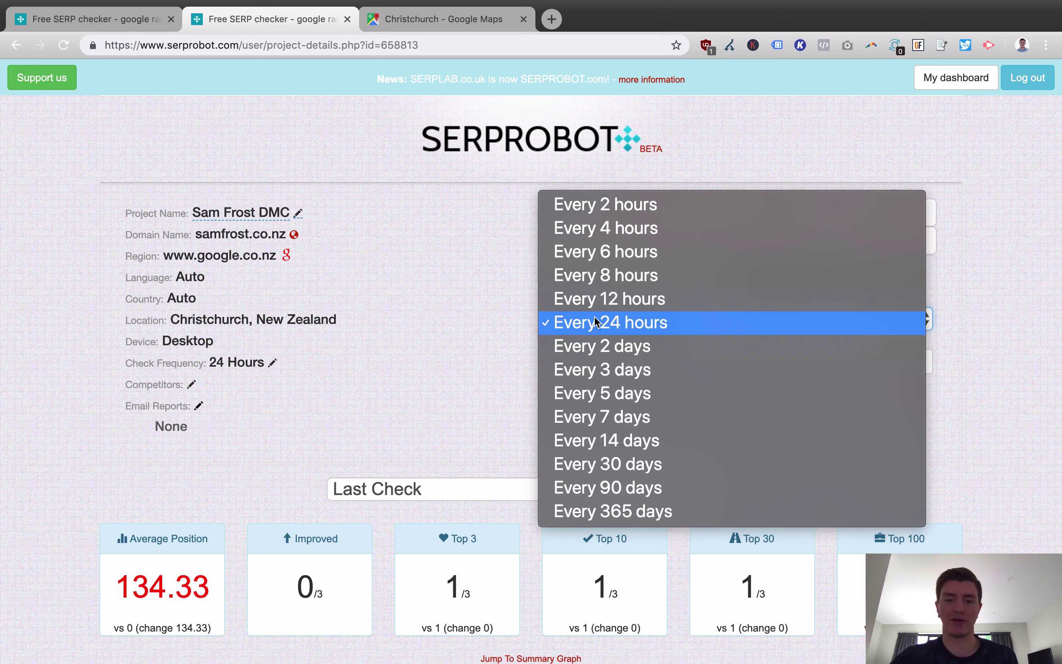
click(419, 358)
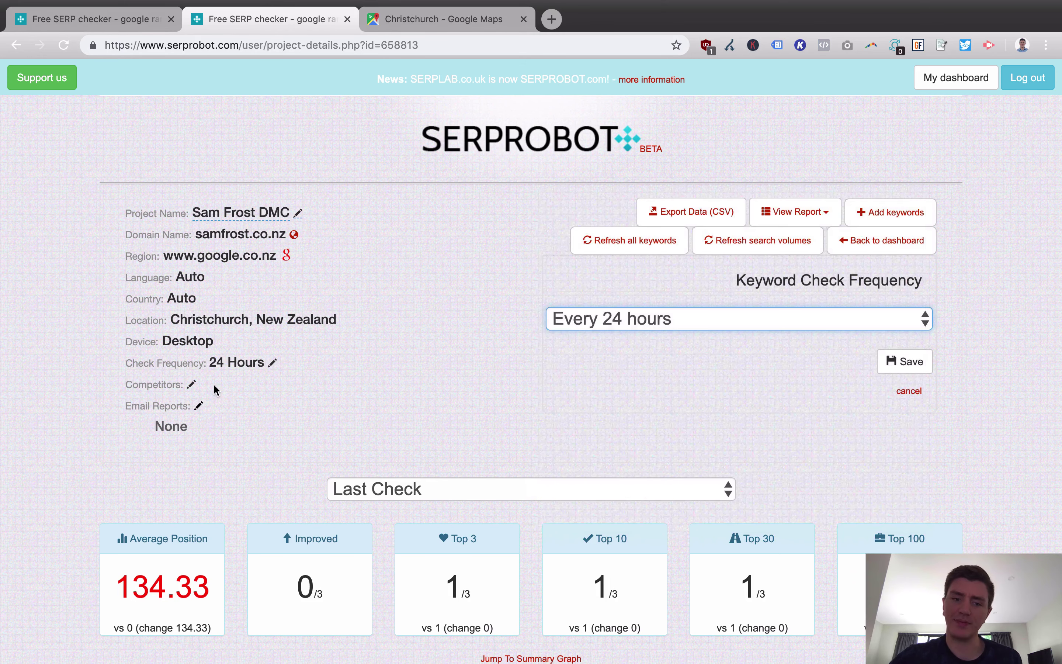
click(196, 385)
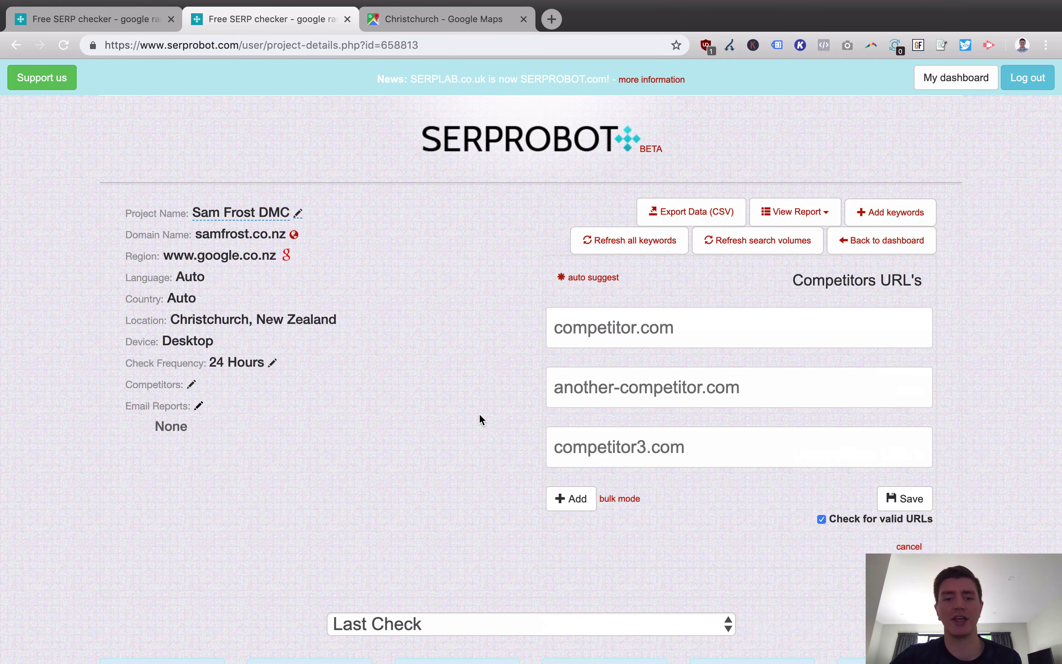
Open the Project Reports dialog, which lists no email reports
click(199, 405)
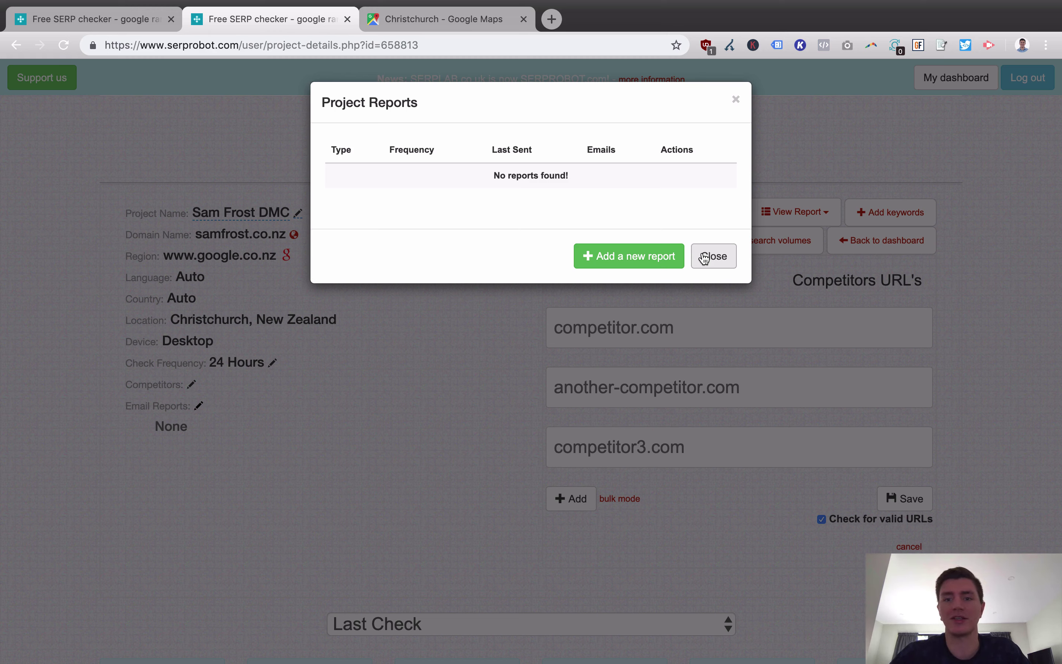
Close the empty Project Reports list and scroll down the project page
click(704, 258)
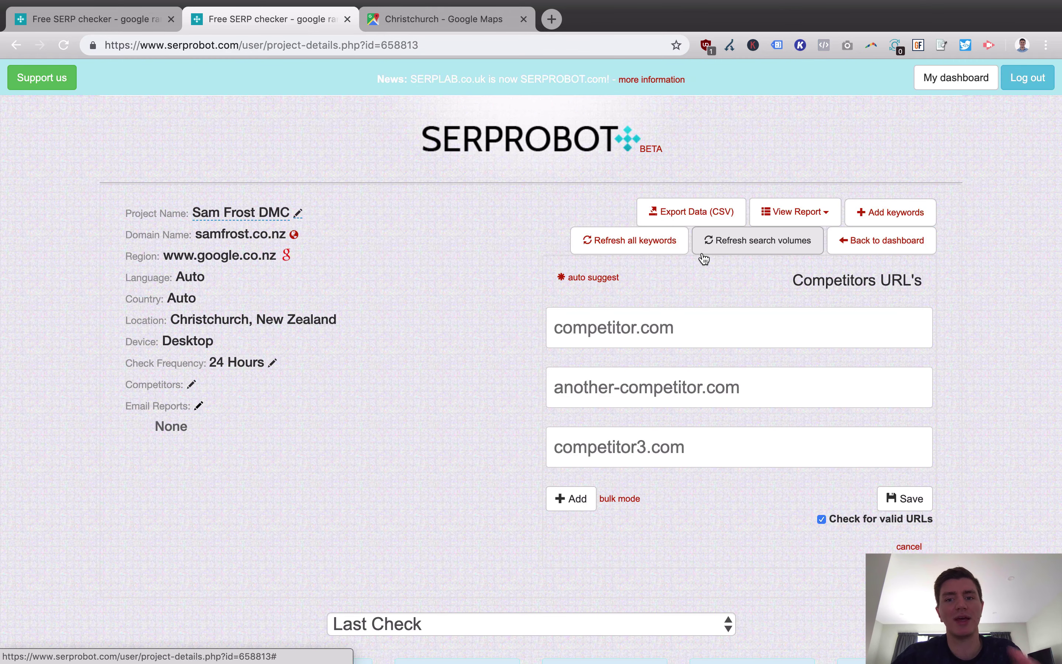
scroll(531, 277, down, 2)
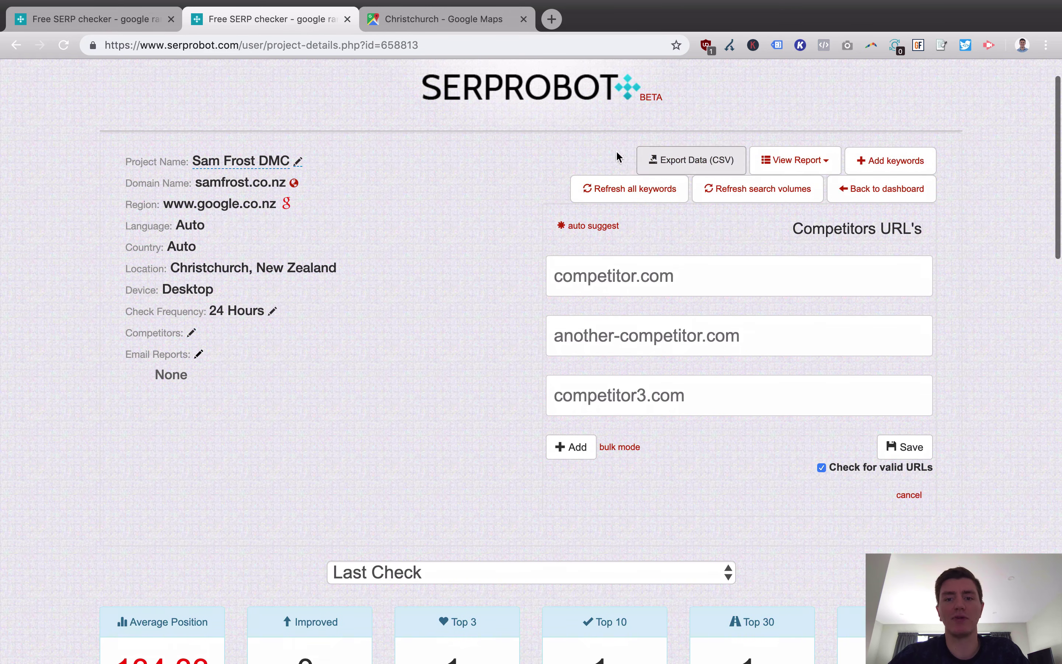
scroll(593, 235, down, 1)
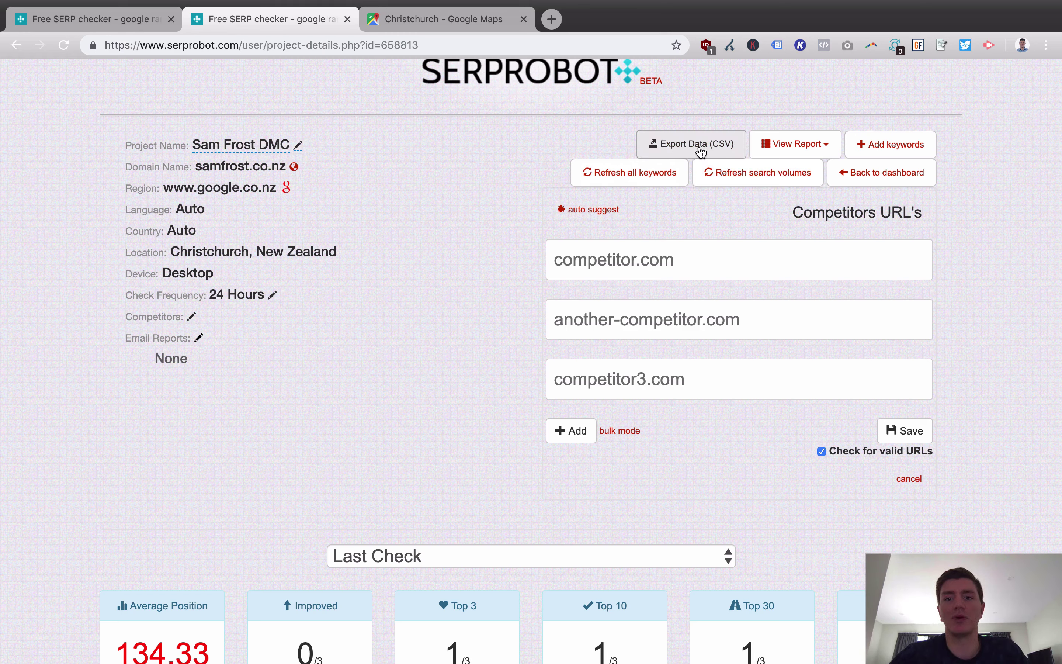
Check the View Report period choices, then bring up the Add keywords box
click(810, 143)
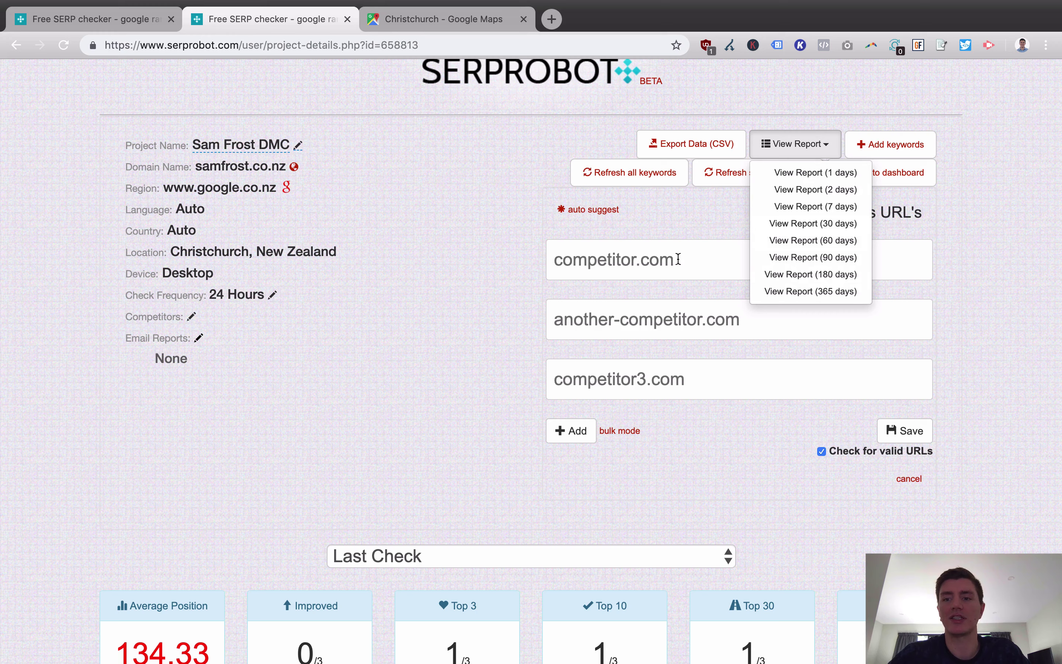
click(428, 266)
click(878, 145)
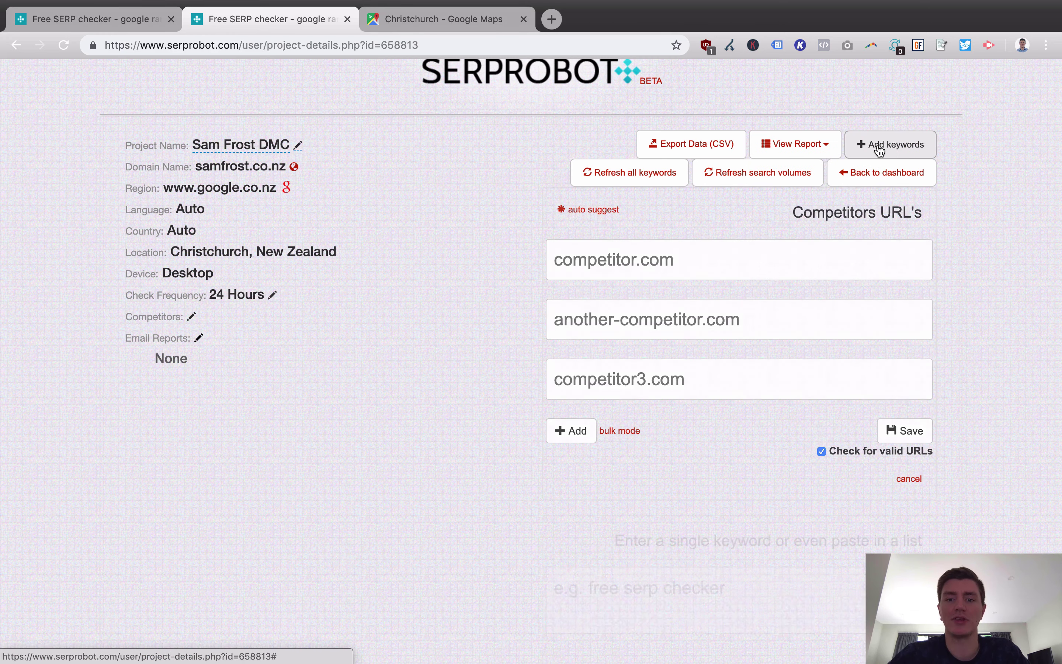
Enter the keywords 'sam frost marketing' and 'sam frost digital marketing consultant', fixing typos
click(652, 279)
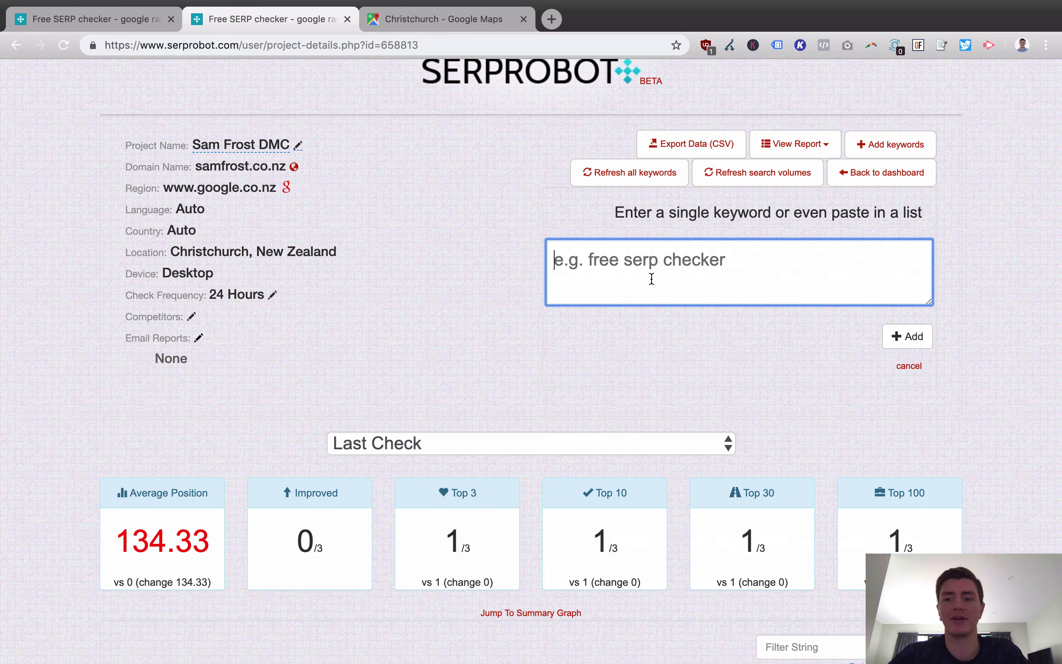
text(sasm)
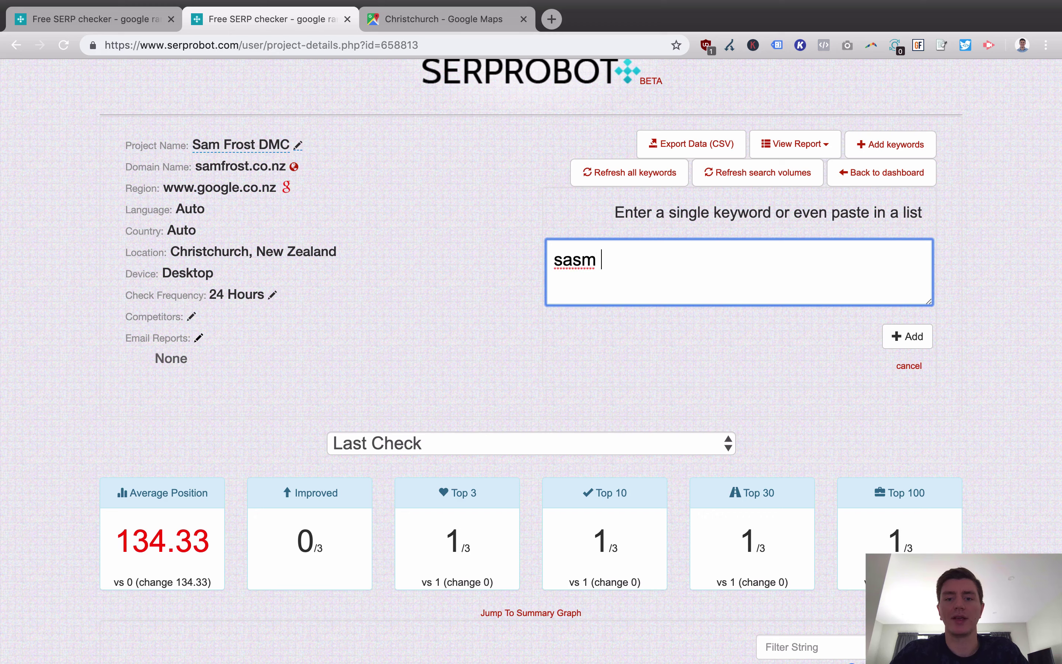
key(BackSpace)
key(BackSpace)
text(m frost marketing)
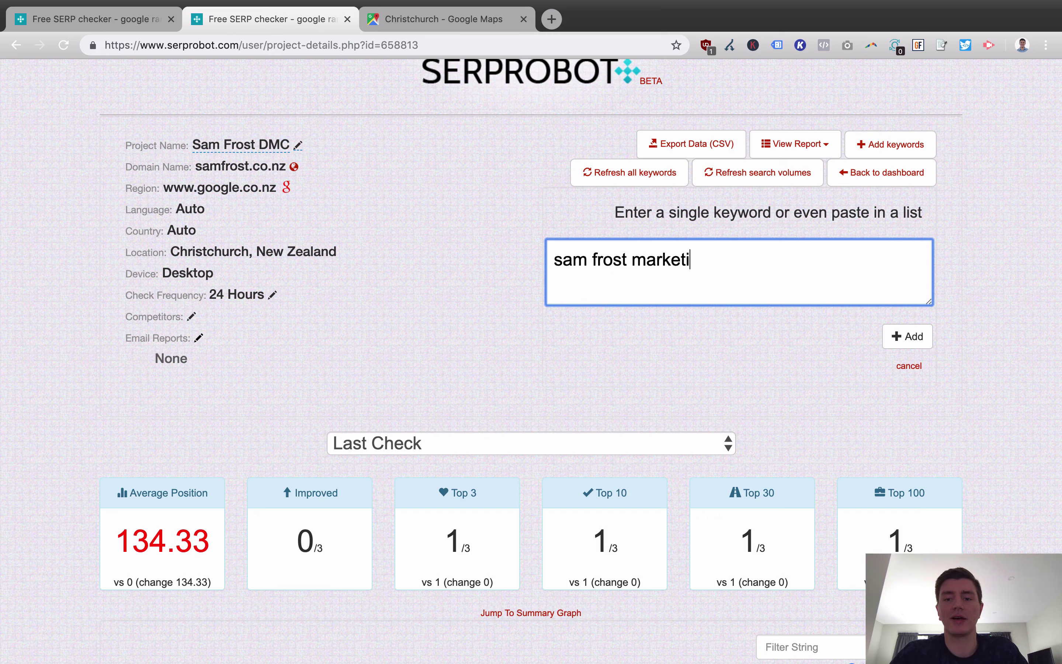
key(Return)
text(sam frost digit)
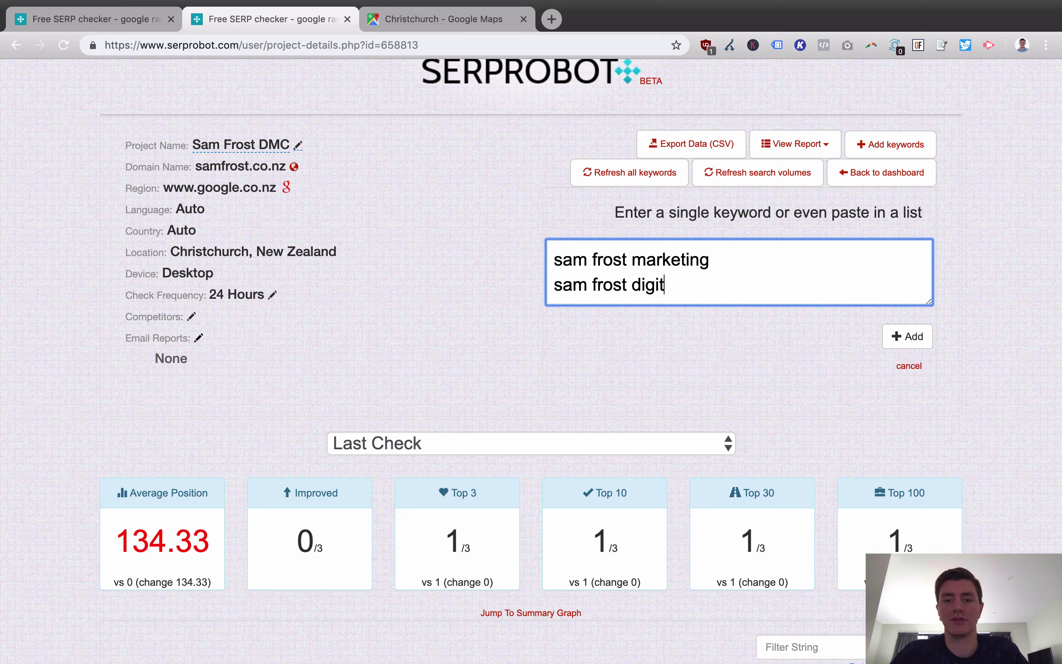
text(al marketing comns)
key(BackSpace)
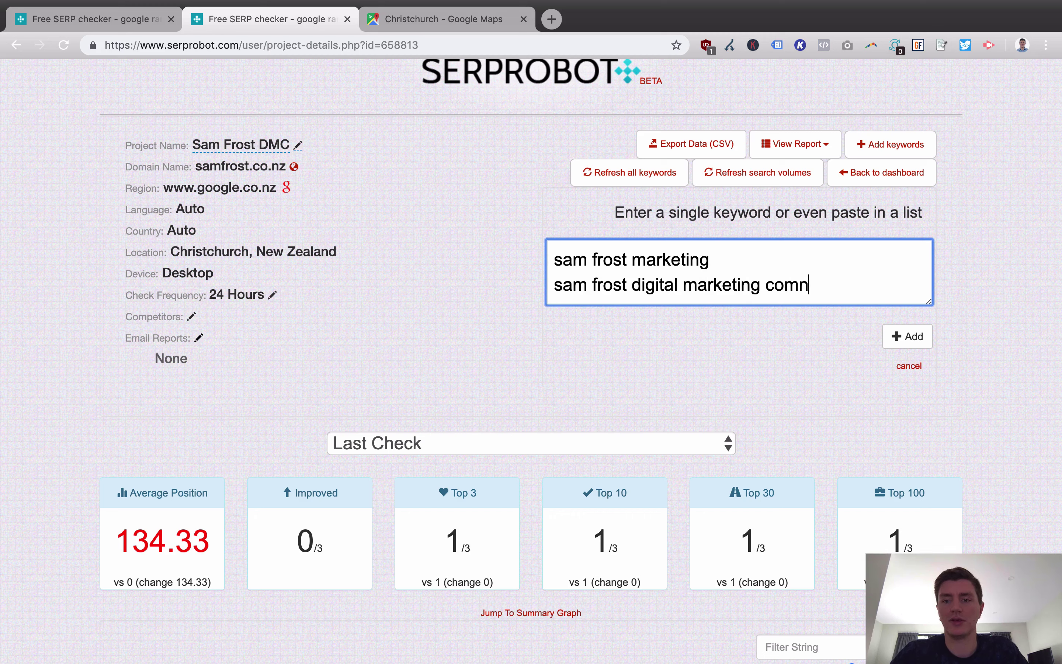
key(BackSpace)
key(BackSpace)
text(nsultant)
Add 'marketing consultant christchurch' and 'digital marketing consultant nz', then submit all four keywords
key(Return)
text(marketing c)
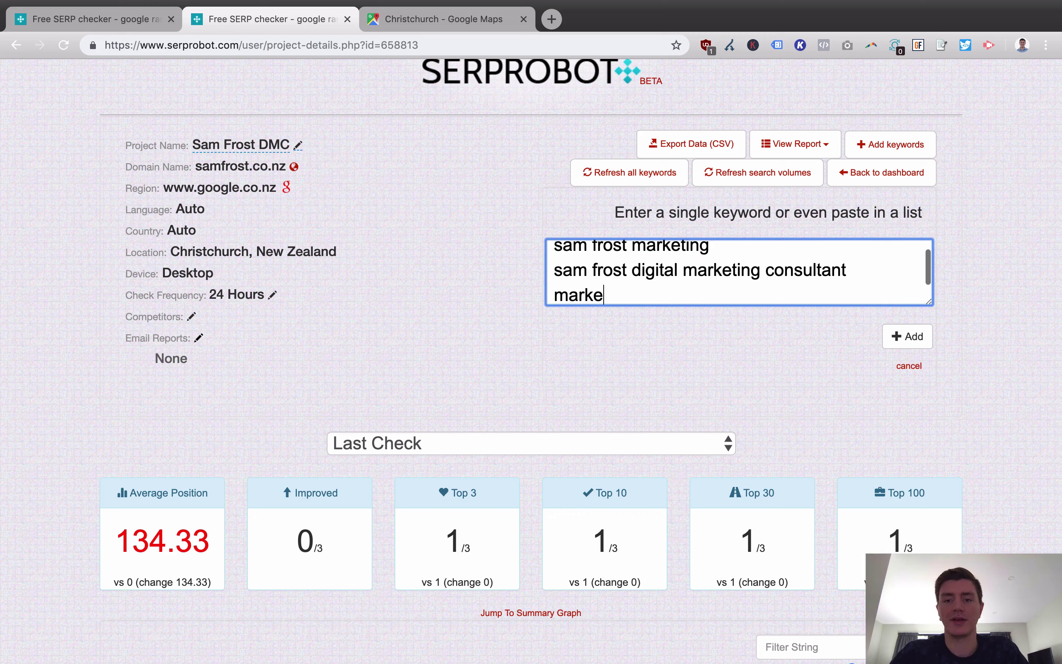
text(omnsu)
key(BackSpace)
key(BackSpace)
key(BackSpace)
key(BackSpace)
text(nsuy)
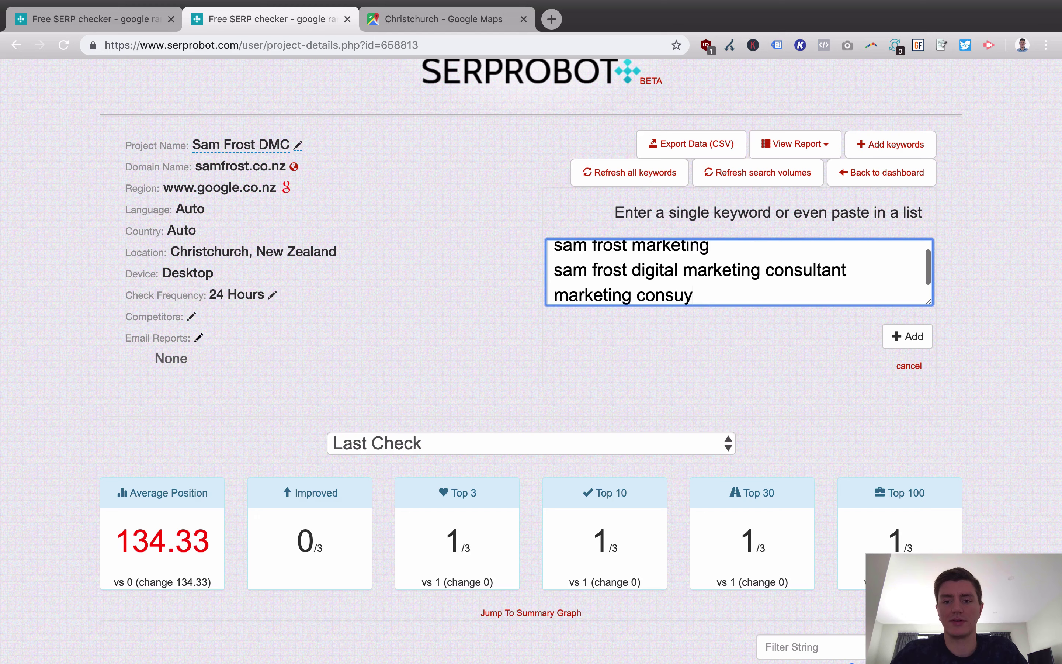
key(BackSpace)
text(ltant christchurch)
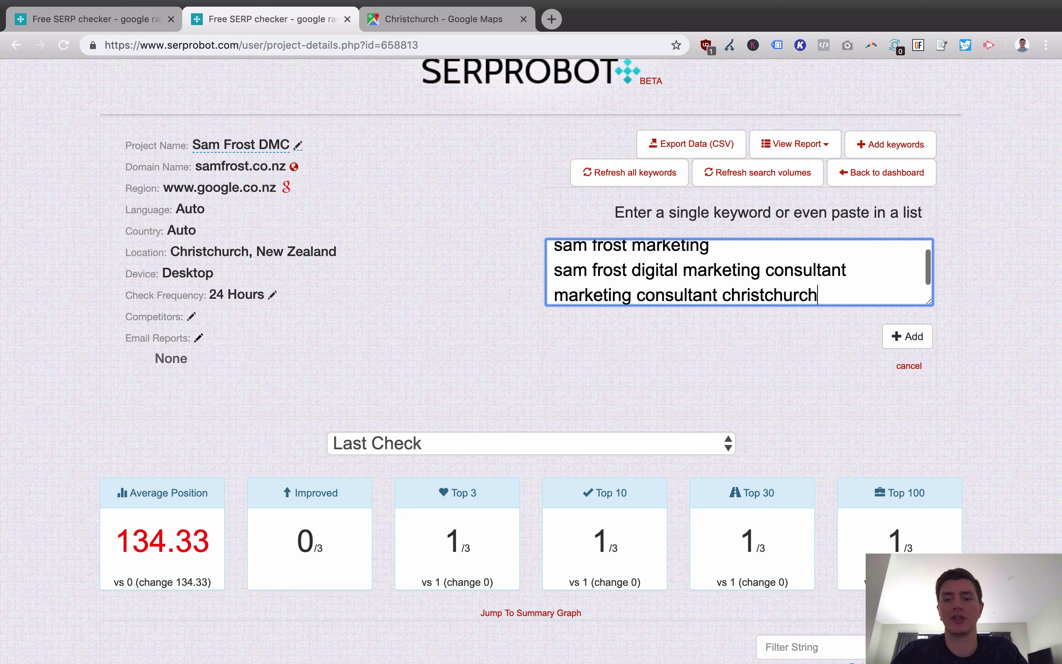
key(Return)
text(digital marke)
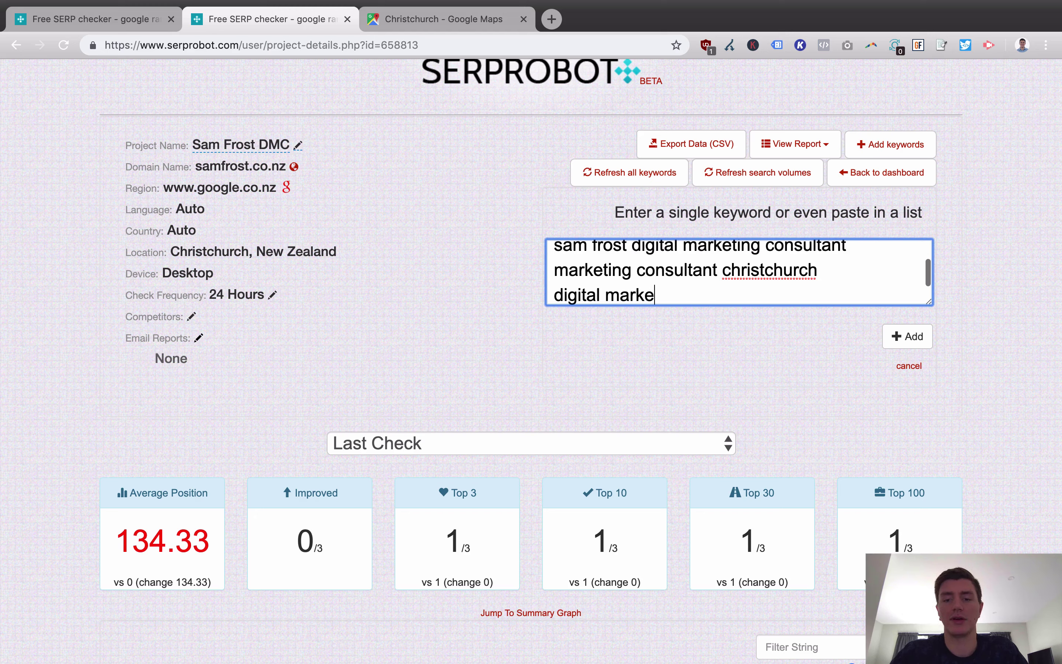
text(ting consultant nz)
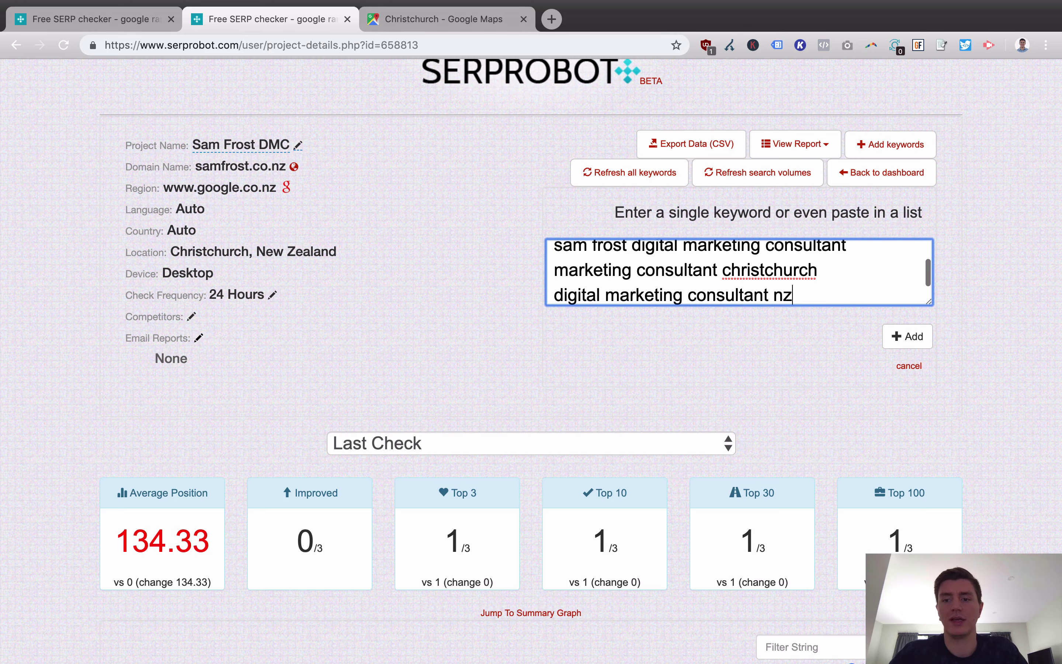
click(908, 336)
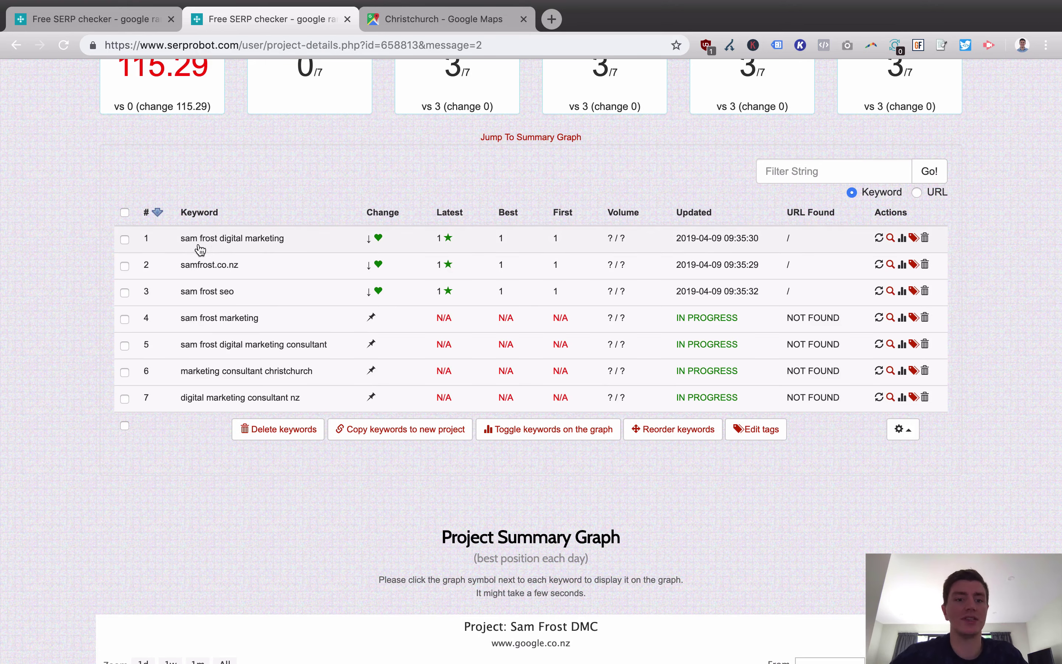
Scroll to the keyword table showing seven keywords, four new ones still in progress
scroll(273, 252, up, 1)
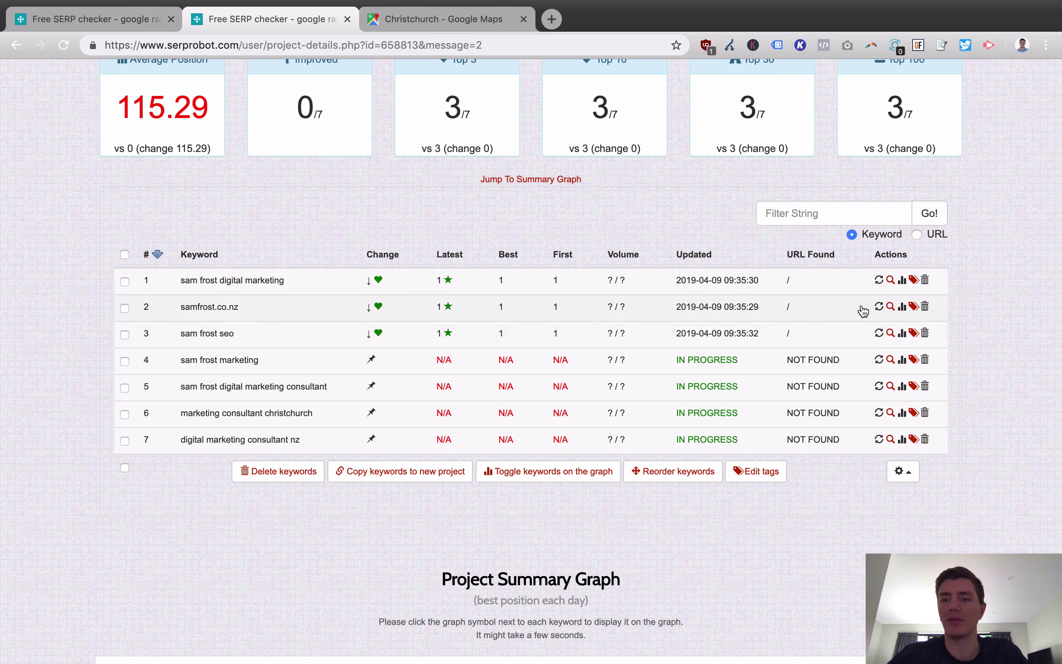
Expand the first keyword's last check summary and launch its live Google search for 'sam frost digital marketing'
click(849, 284)
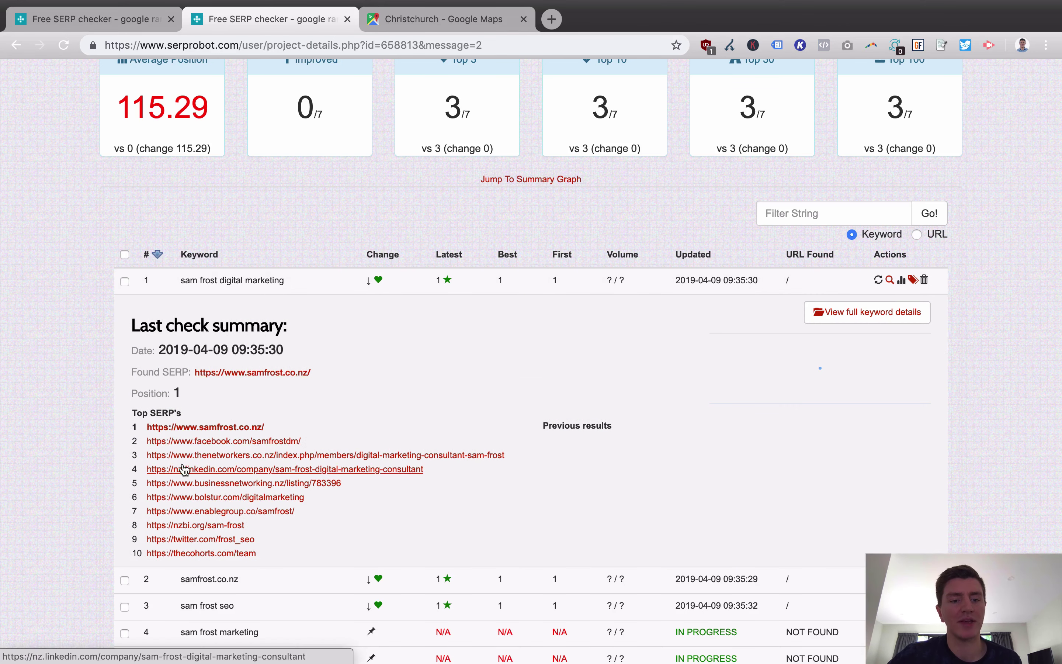
scroll(307, 439, down, 2)
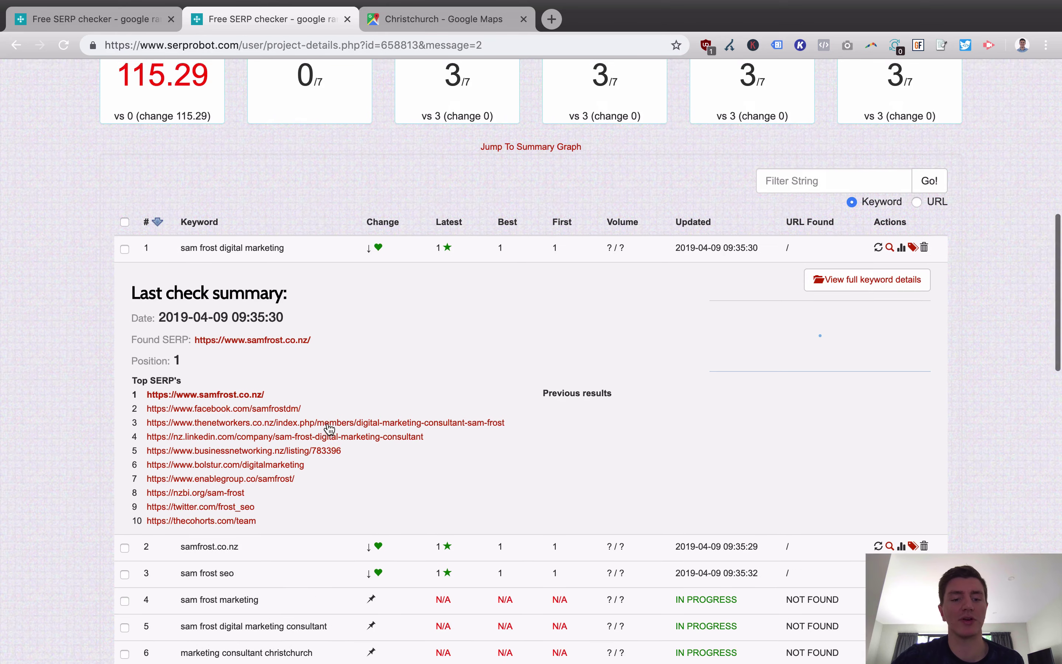
scroll(438, 417, down, 2)
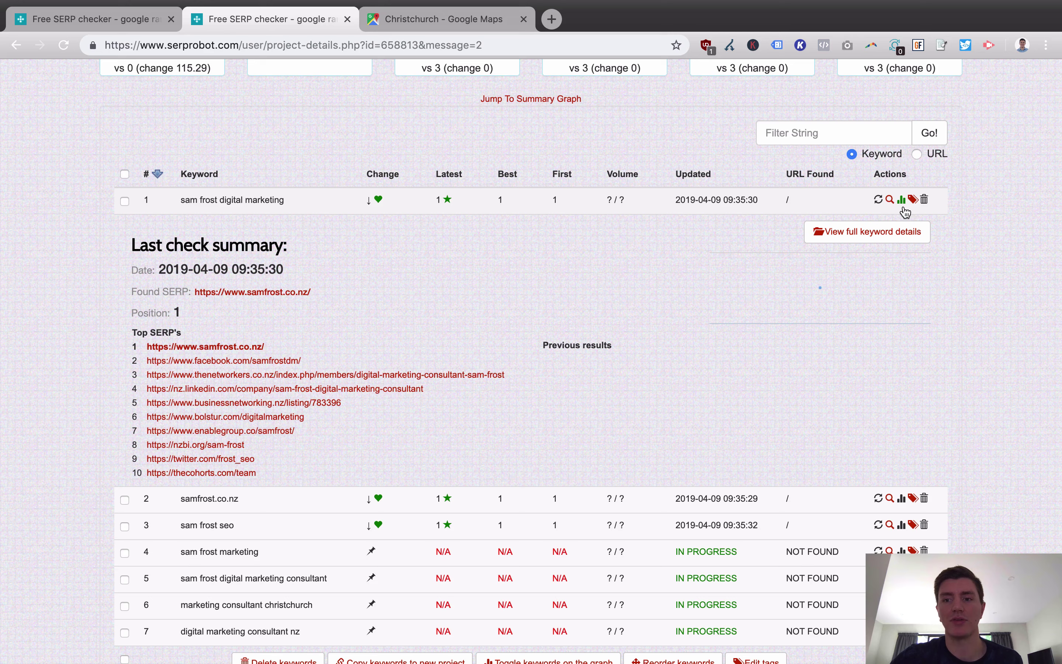
click(889, 200)
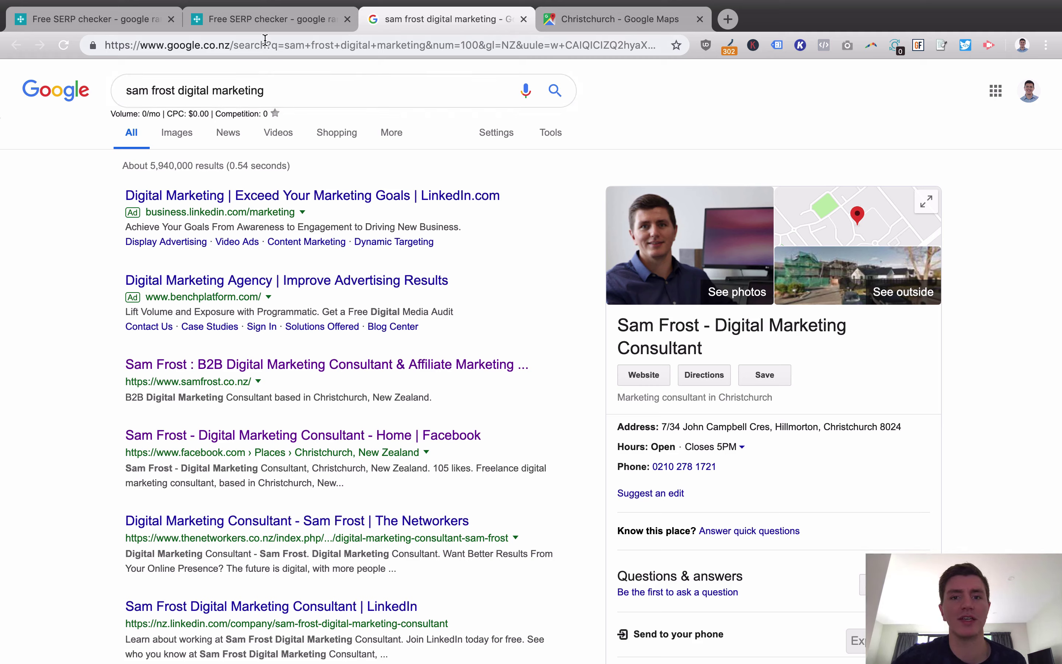
Leave the Google results and go back to the SERPROBOT project page tab
click(254, 18)
scroll(511, 360, down, 3)
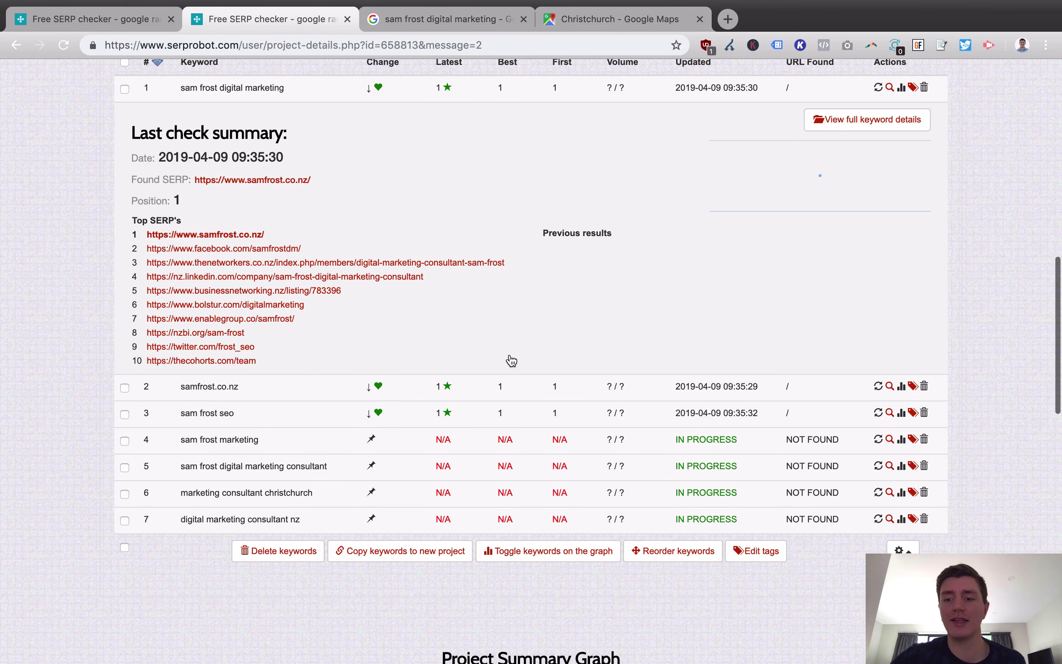
Open a keyword's tag editor and close it without saving
click(913, 387)
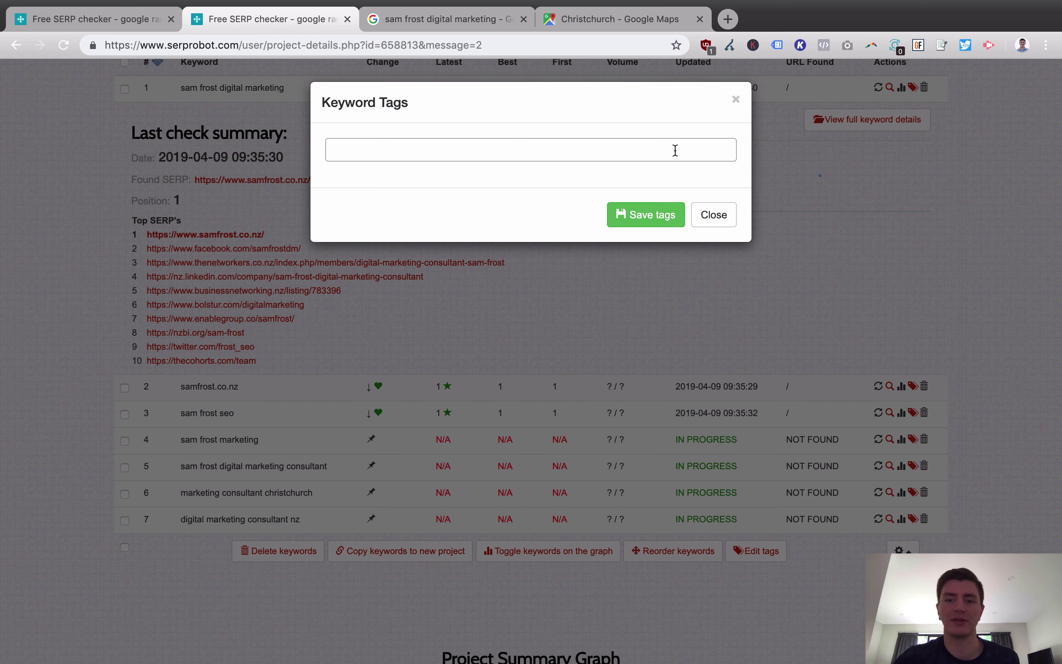
click(715, 213)
scroll(861, 364, up, 3)
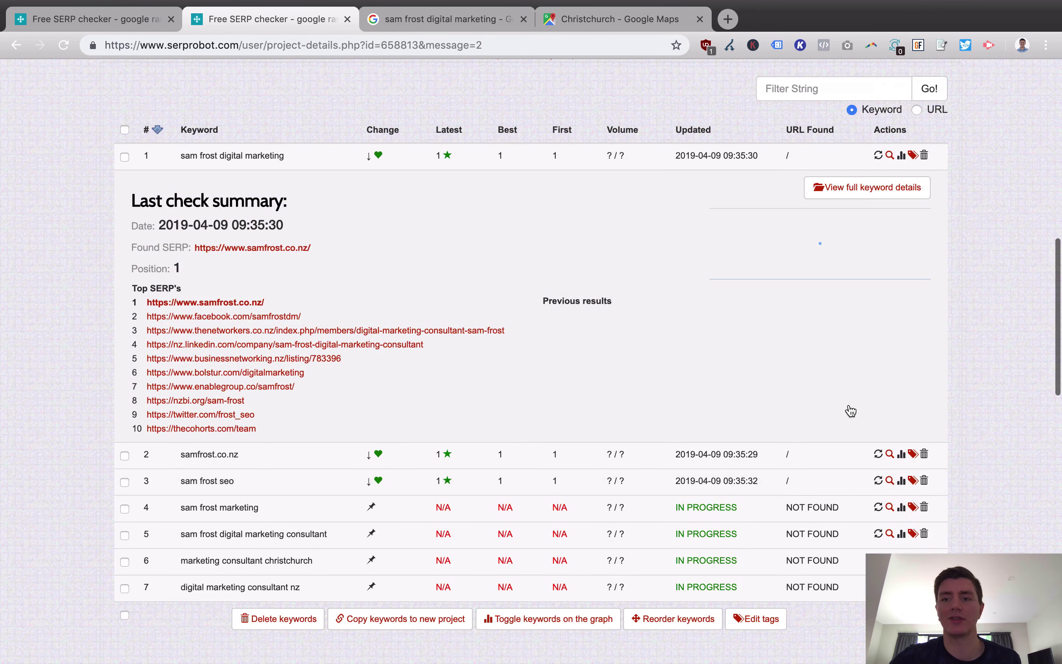
View the first keyword's full details at position 1, then return to My dashboard
click(853, 193)
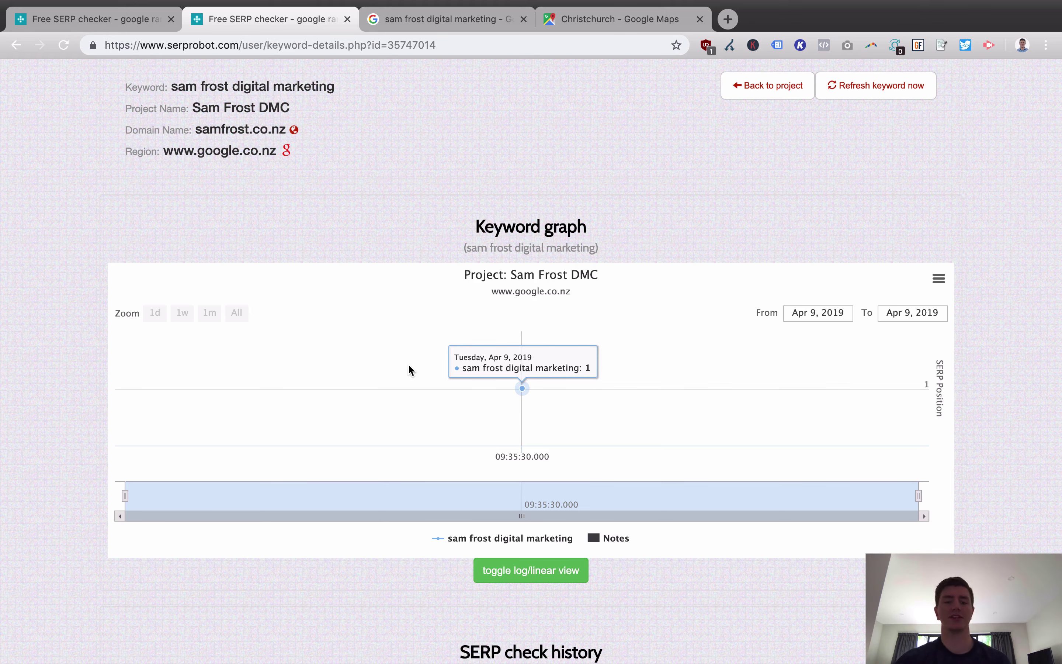
scroll(408, 369, down, 6)
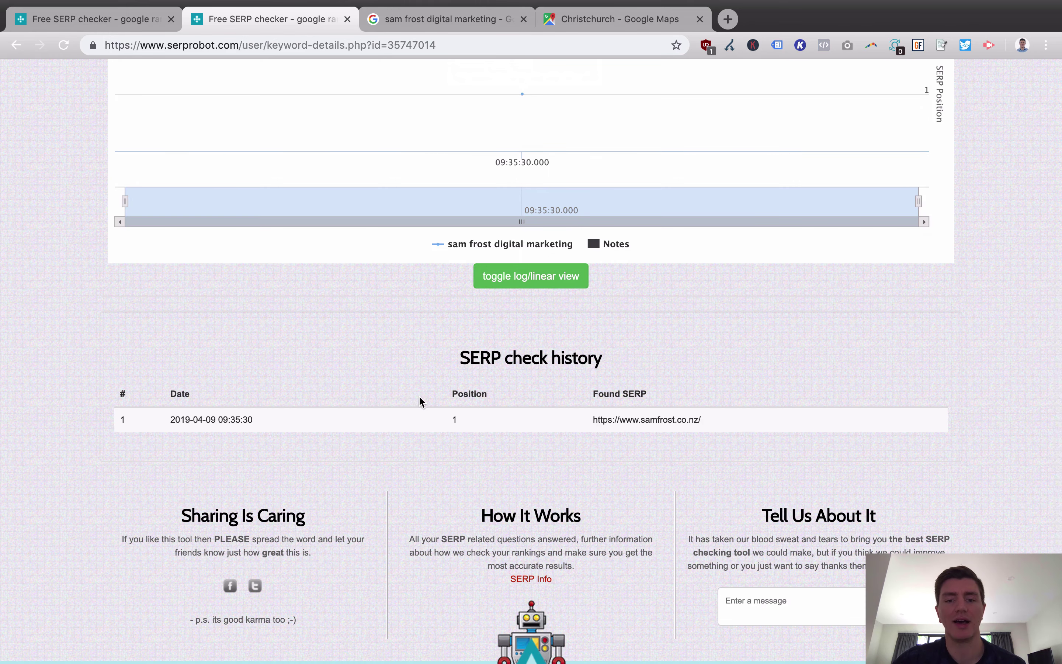
scroll(399, 429, up, 9)
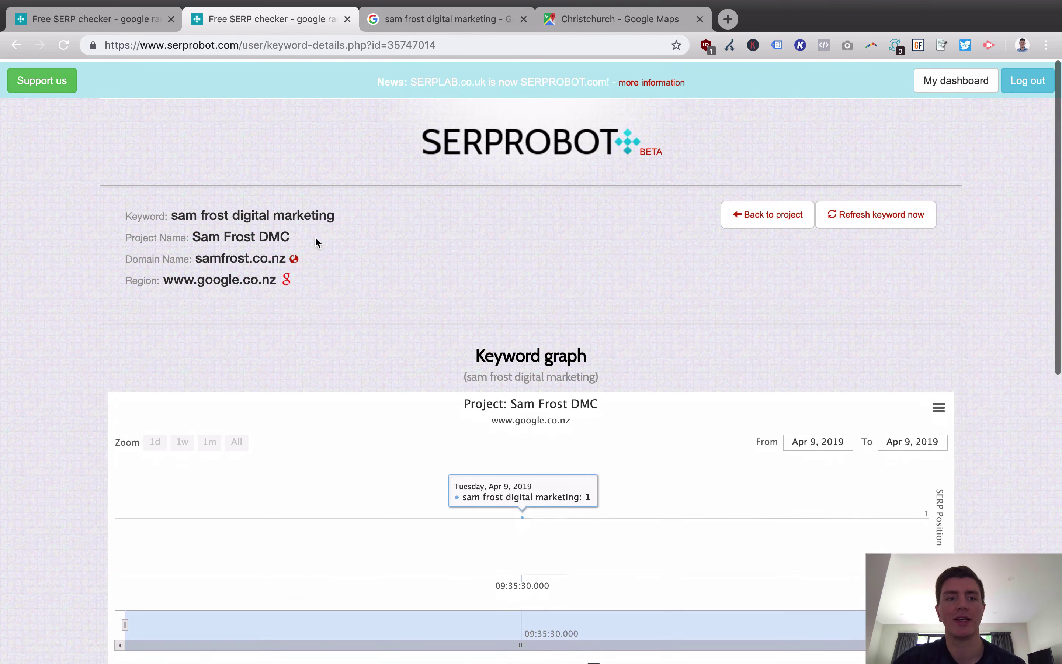
click(935, 78)
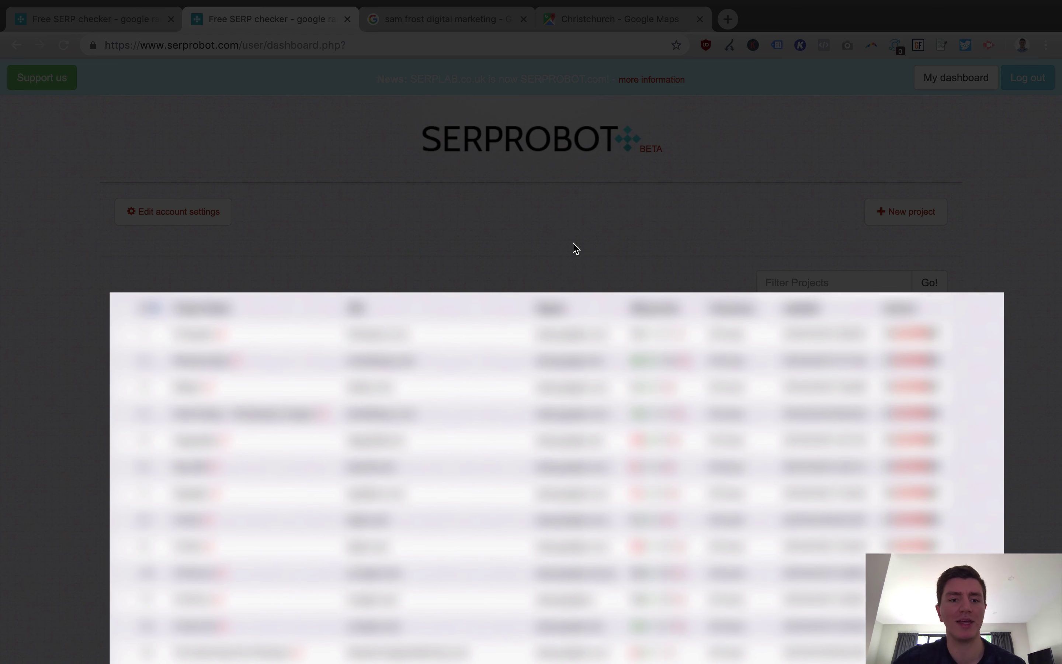
Open Reviews Boss and view its summary: average position 23.40, 32 of 52 in top 10
click(274, 369)
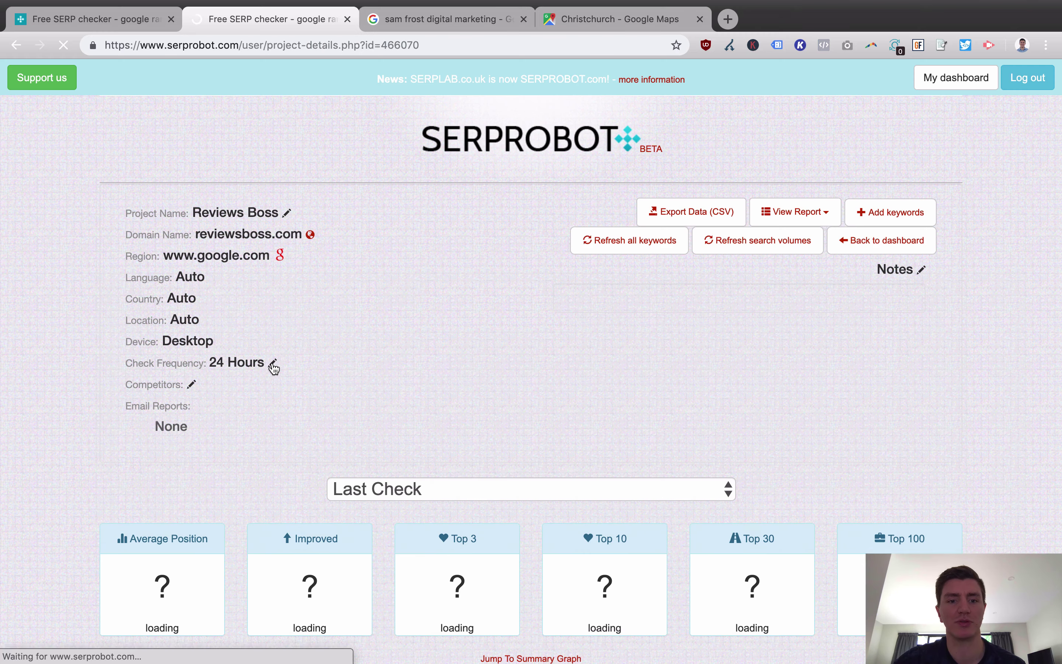
scroll(395, 342, down, 3)
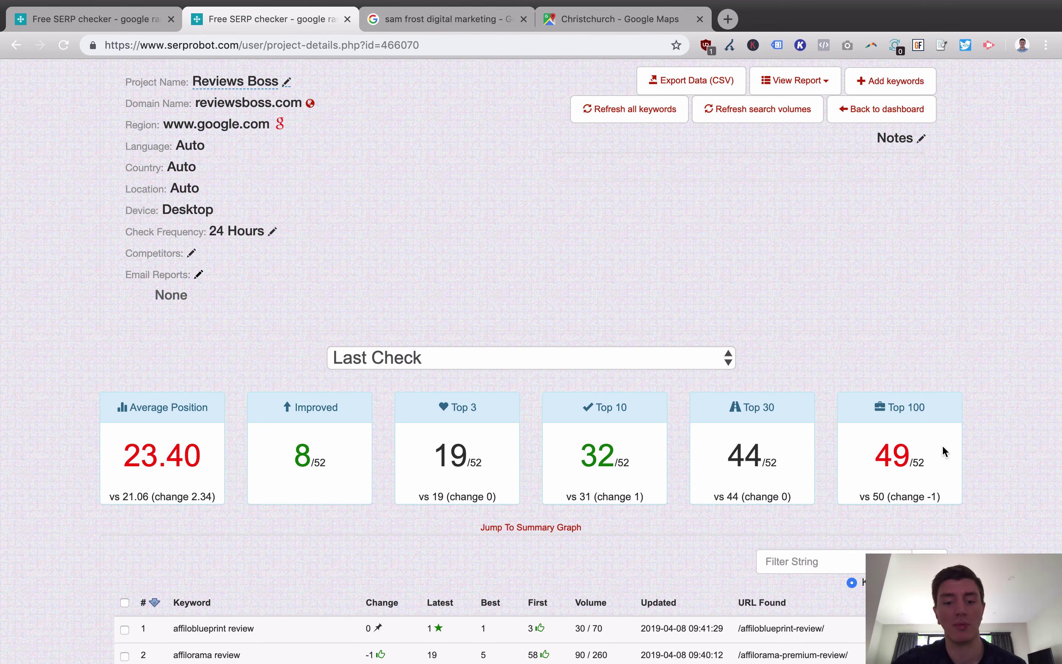
Sort the Reviews Boss keyword table by the Change column and scroll through the results
scroll(943, 451, down, 5)
scroll(577, 439, down, 15)
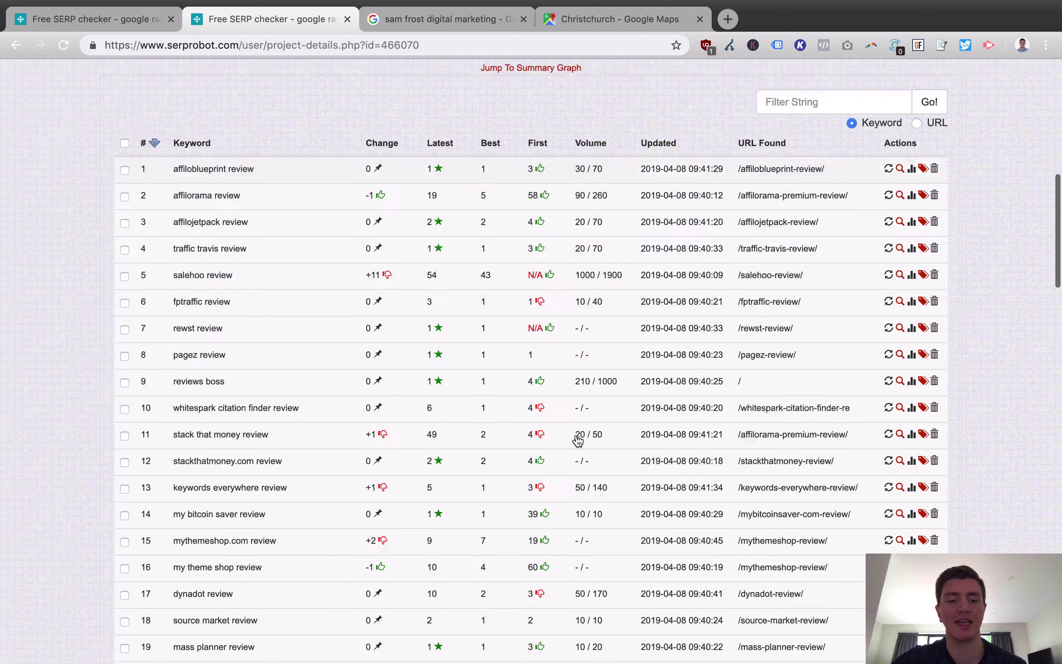
scroll(575, 439, up, 15)
scroll(575, 439, down, 2)
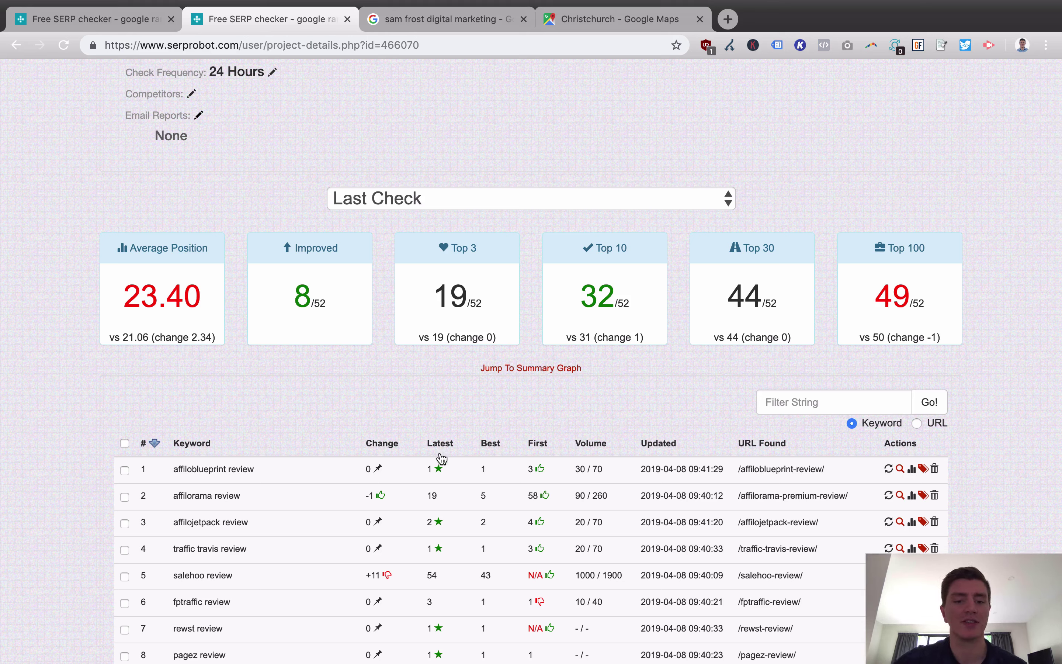
click(377, 444)
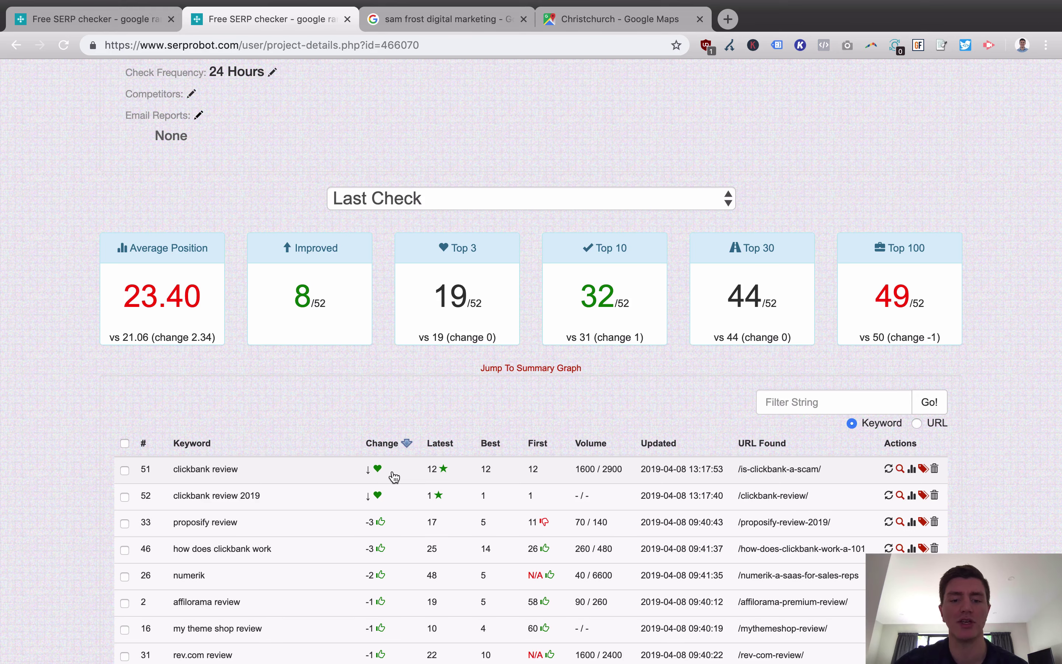
scroll(433, 524, down, 1)
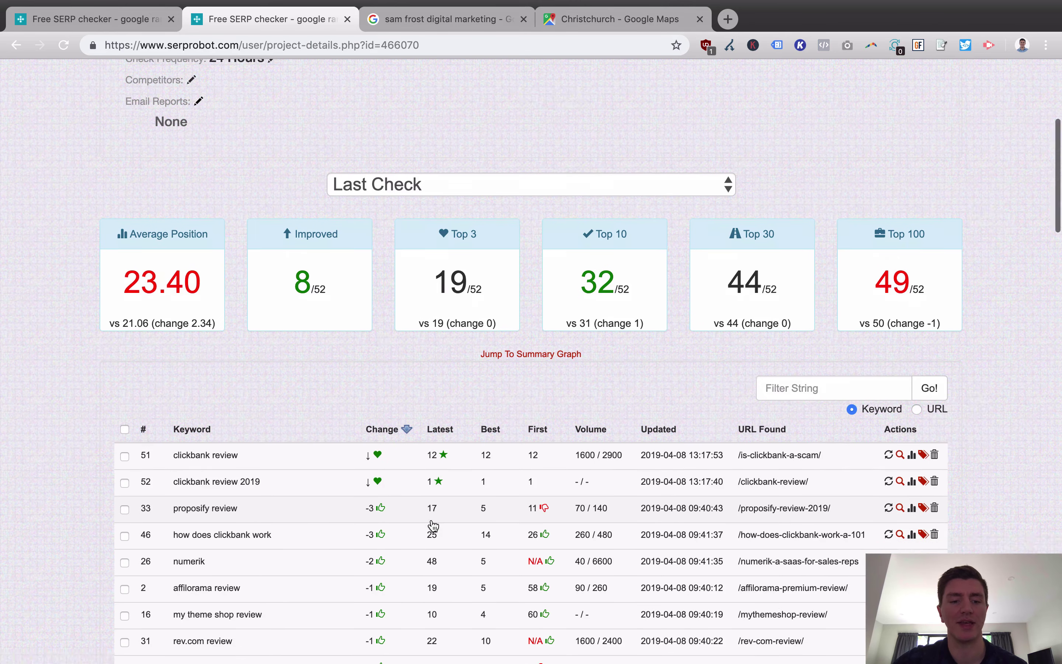
scroll(432, 525, down, 2)
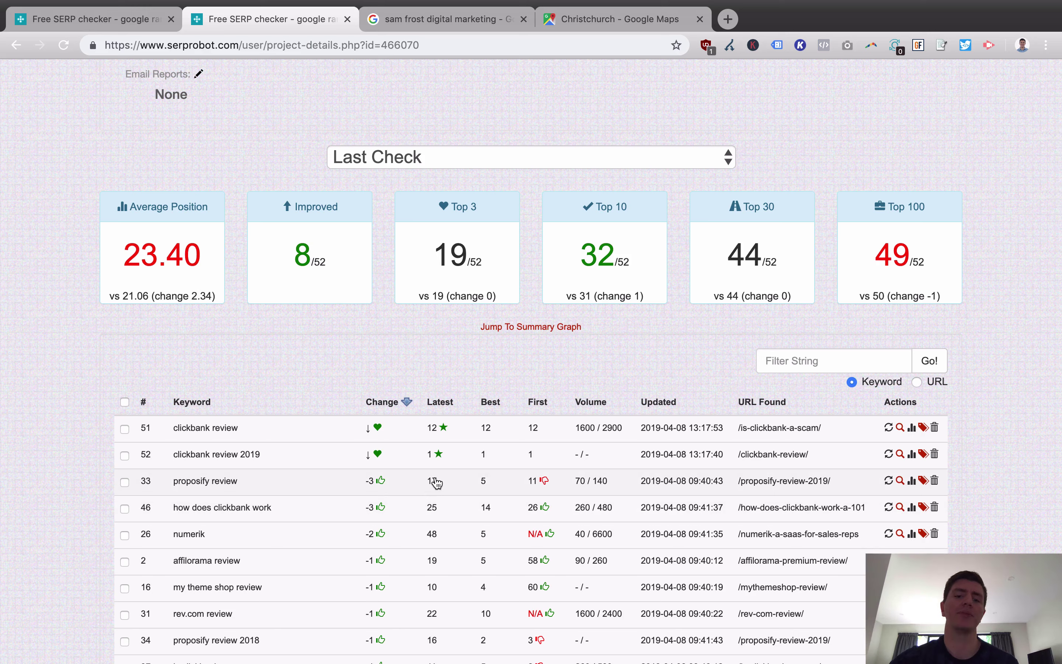
click(441, 402)
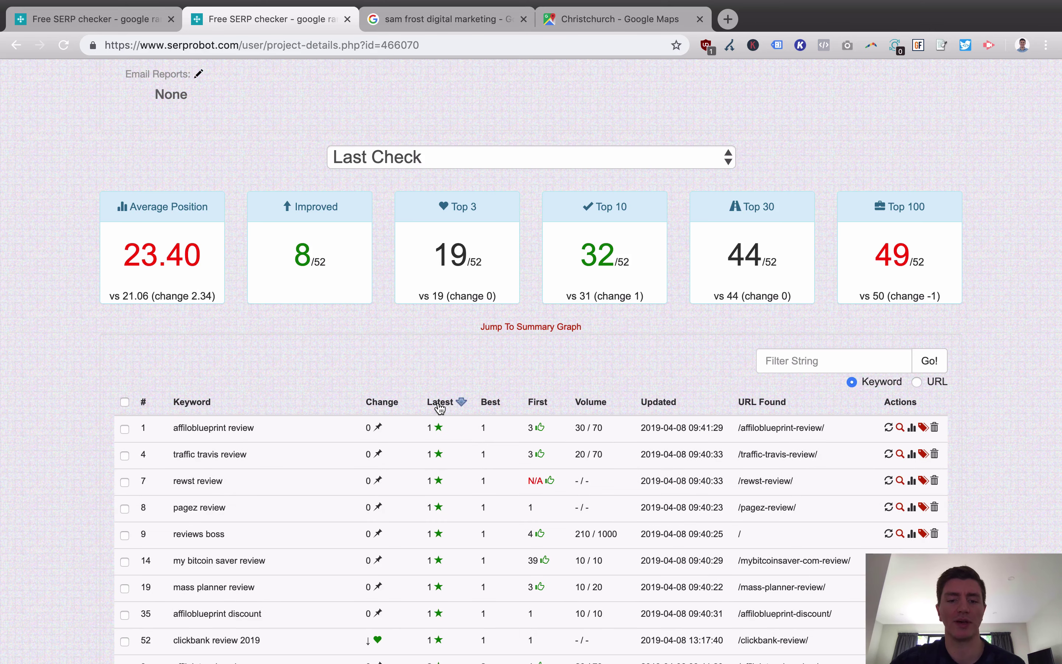
click(380, 404)
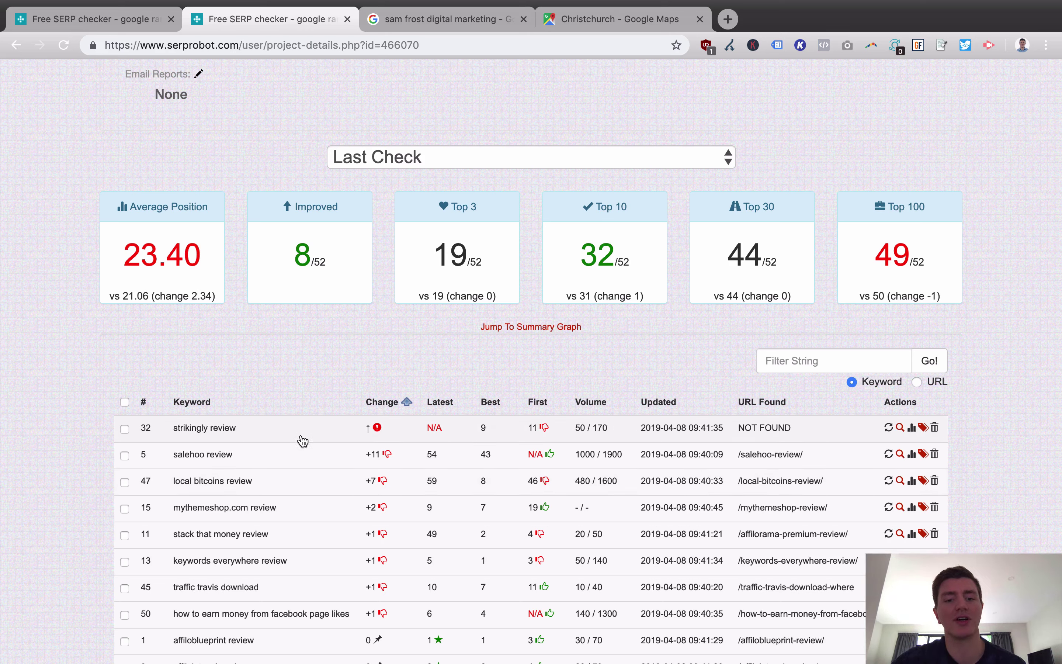
click(438, 404)
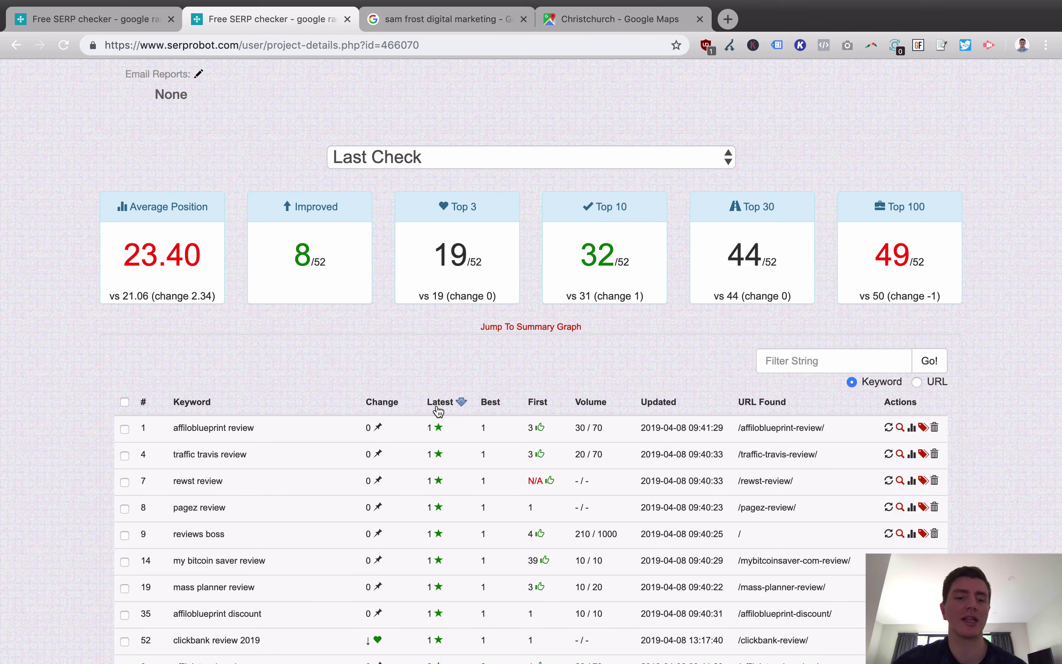
scroll(439, 411, down, 20)
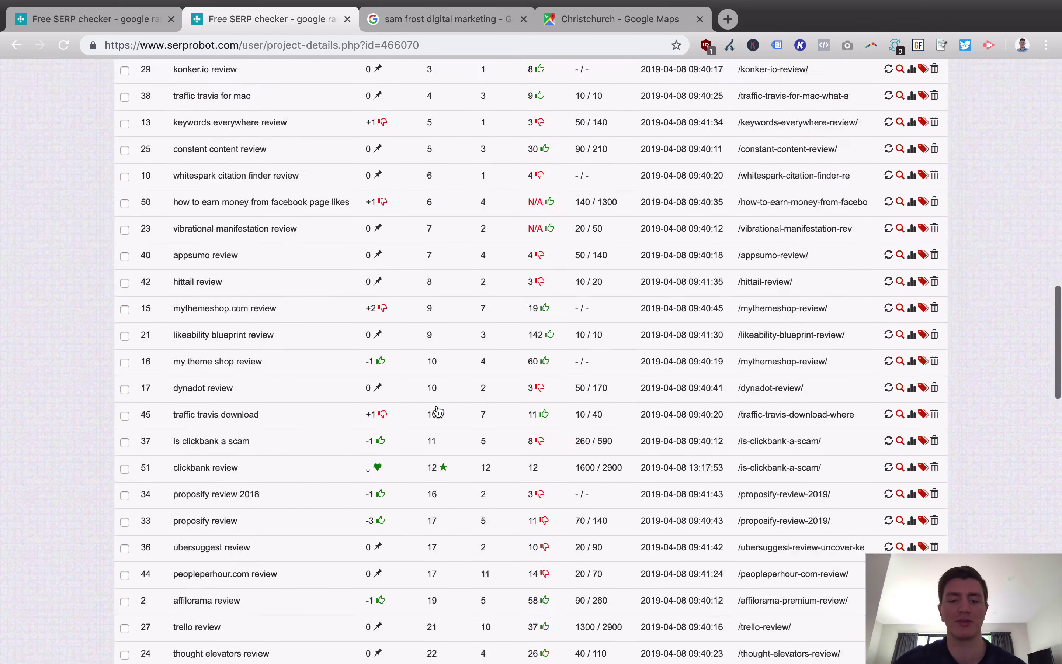
scroll(439, 411, up, 10)
scroll(439, 410, up, 20)
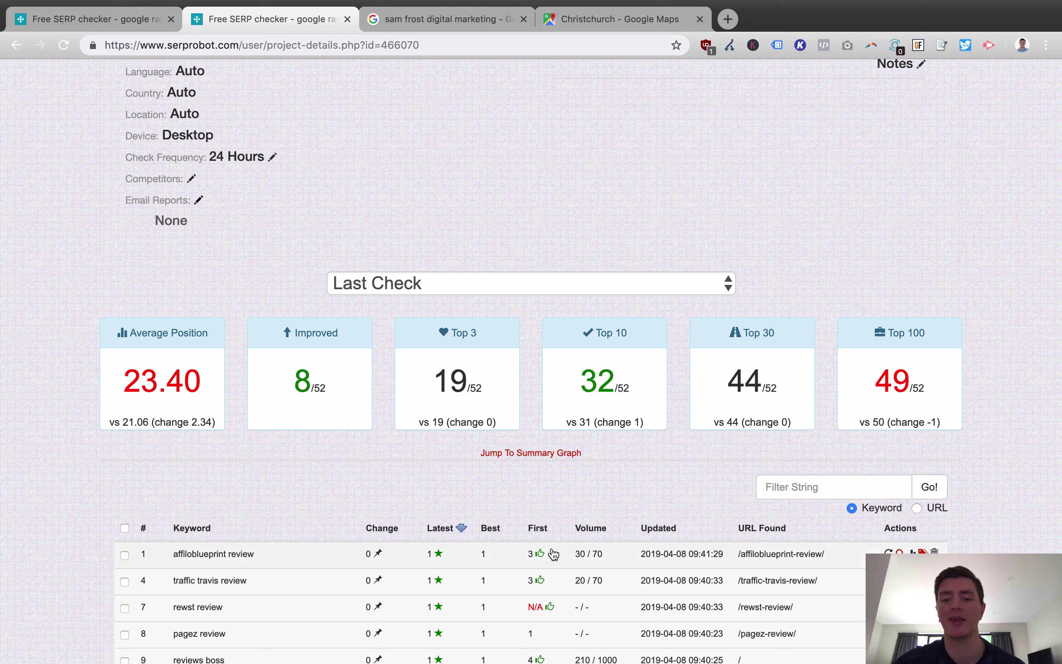
mouse_move(594, 536)
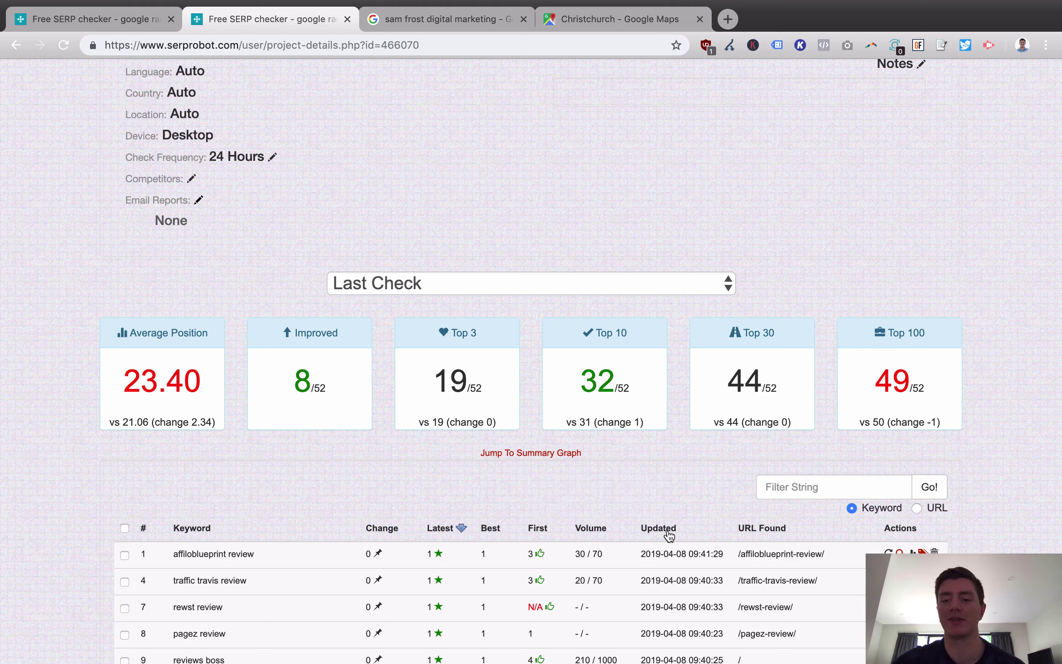
scroll(774, 555, down, 3)
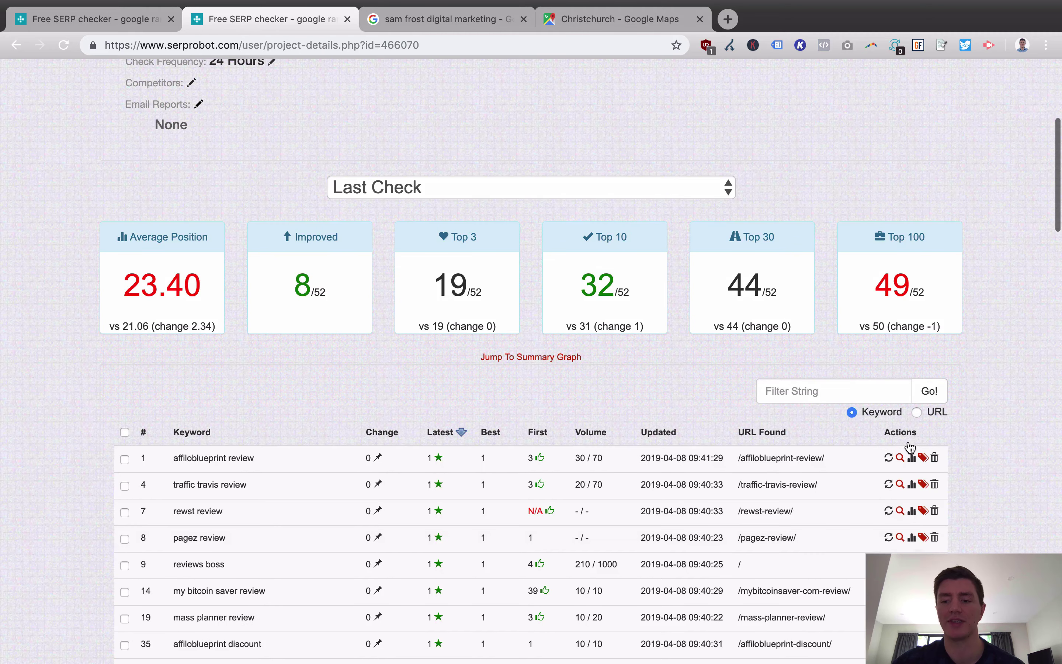
Expand the affiloblueprint review row and open its full keyword details
click(852, 466)
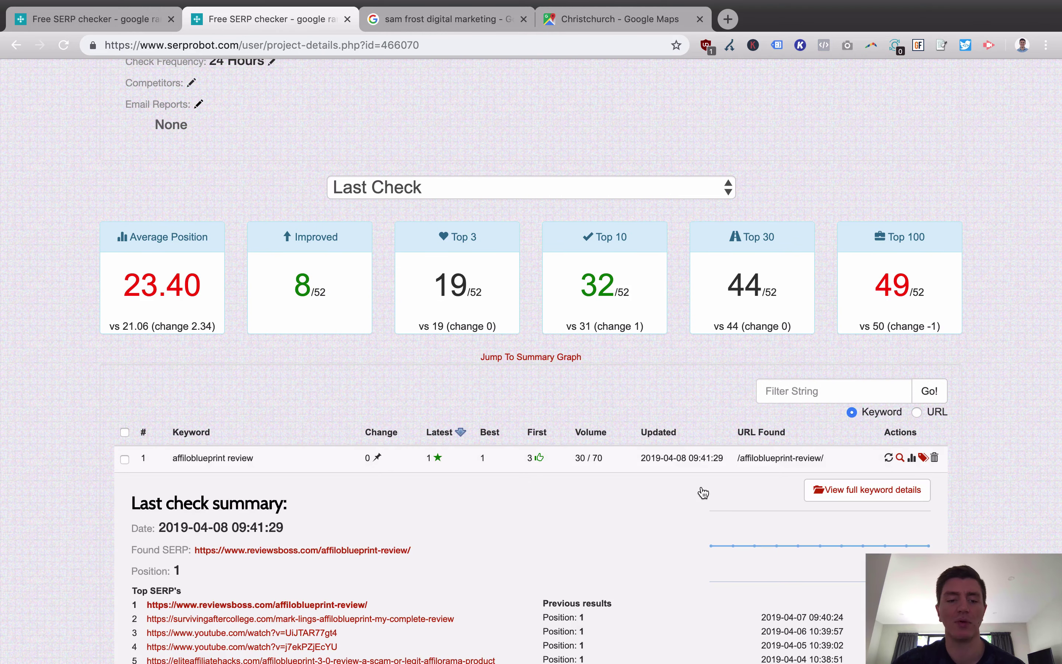
scroll(703, 493, down, 2)
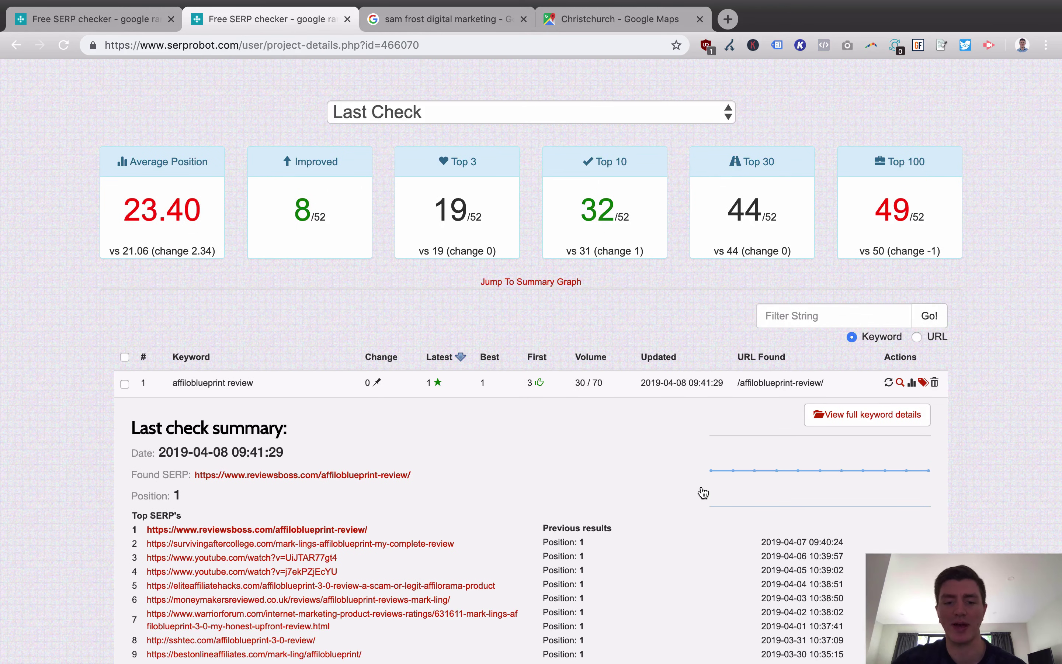
scroll(737, 450, down, 3)
click(838, 326)
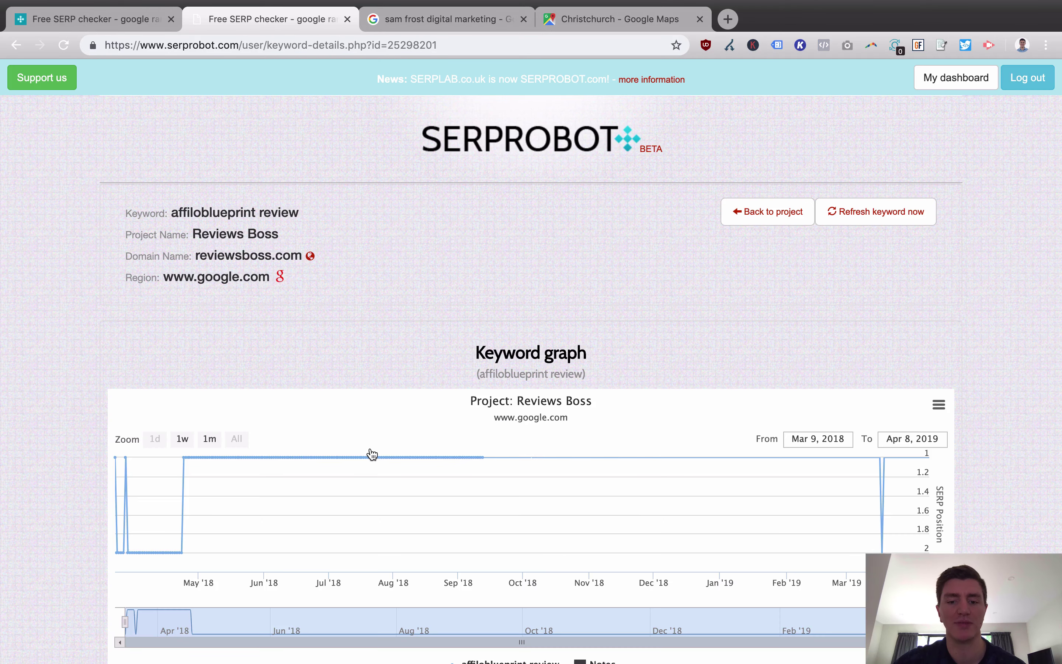
scroll(372, 455, down, 3)
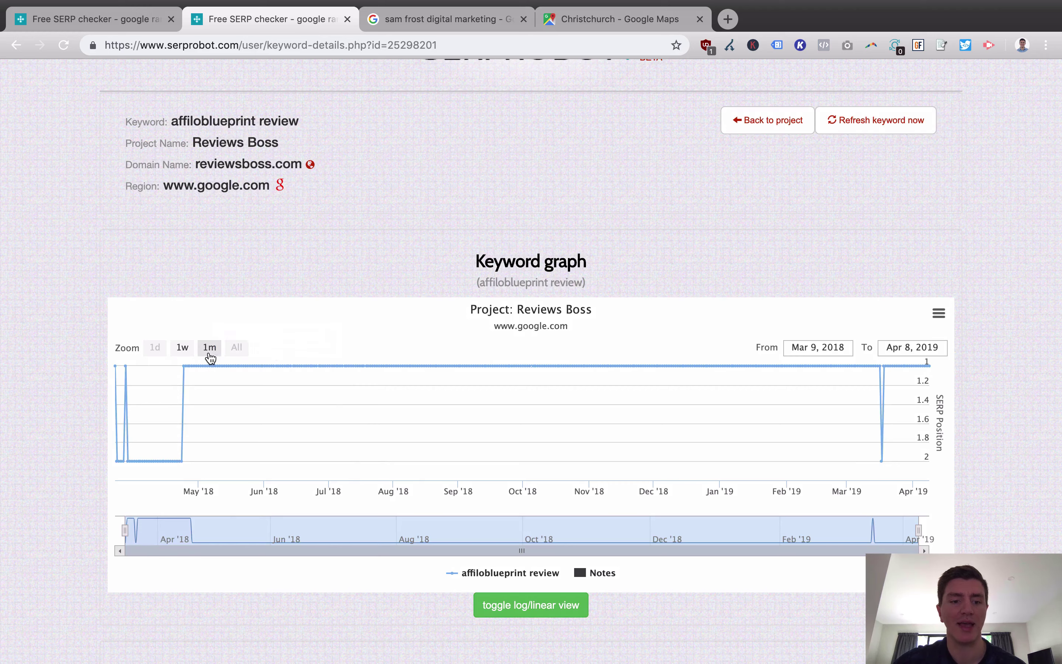
Set the graph to 1m, change the From year to 2018, then narrow it to 1w (Apr 1–8, 2019)
click(209, 349)
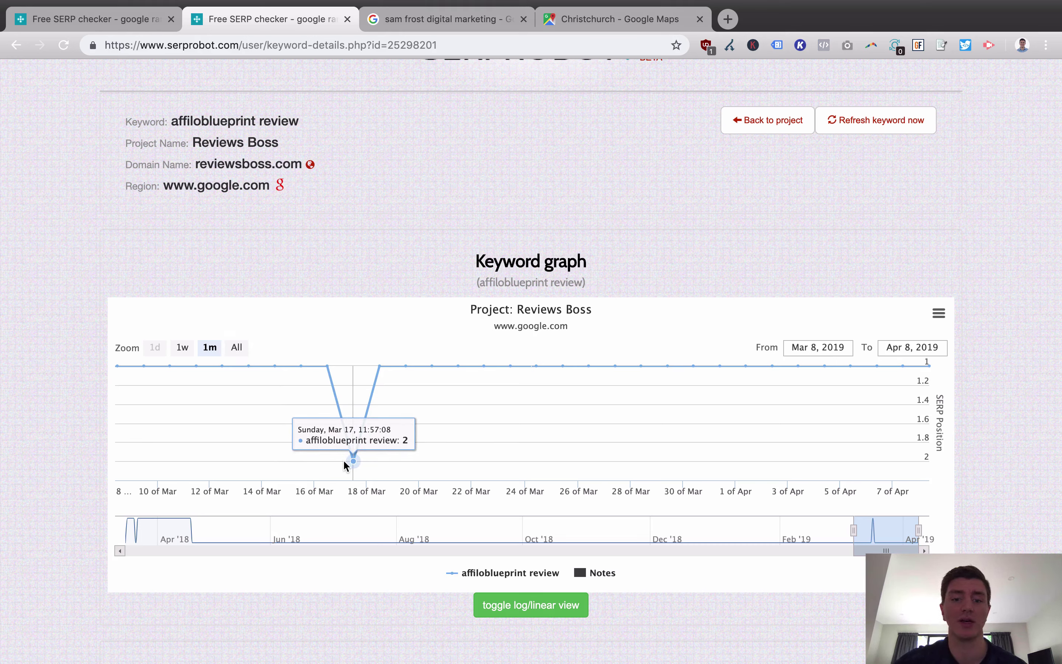
click(803, 348)
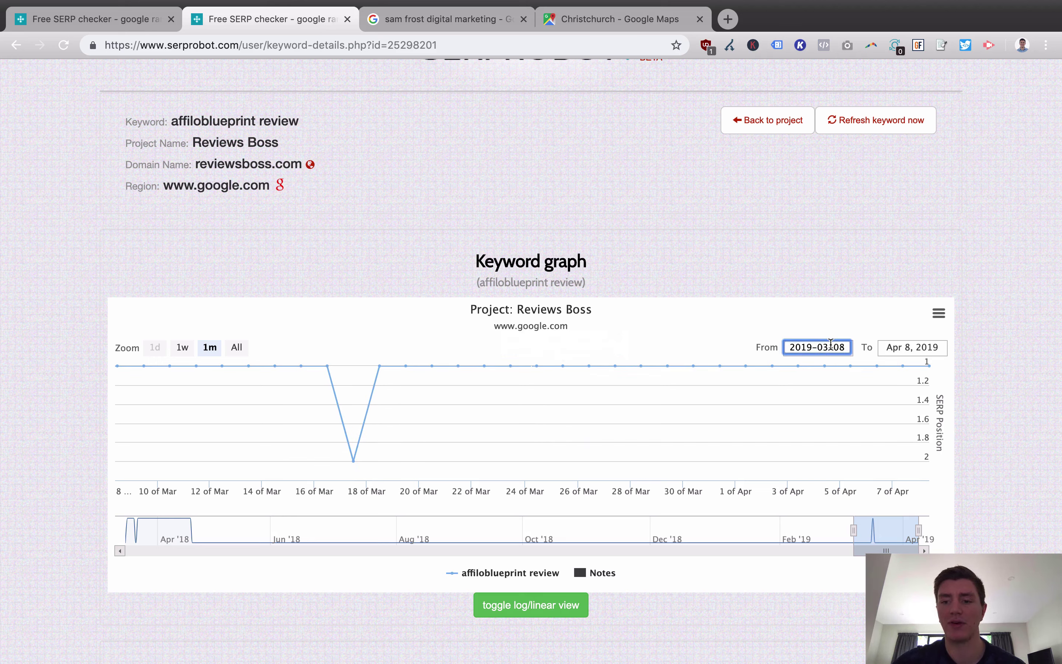
click(812, 347)
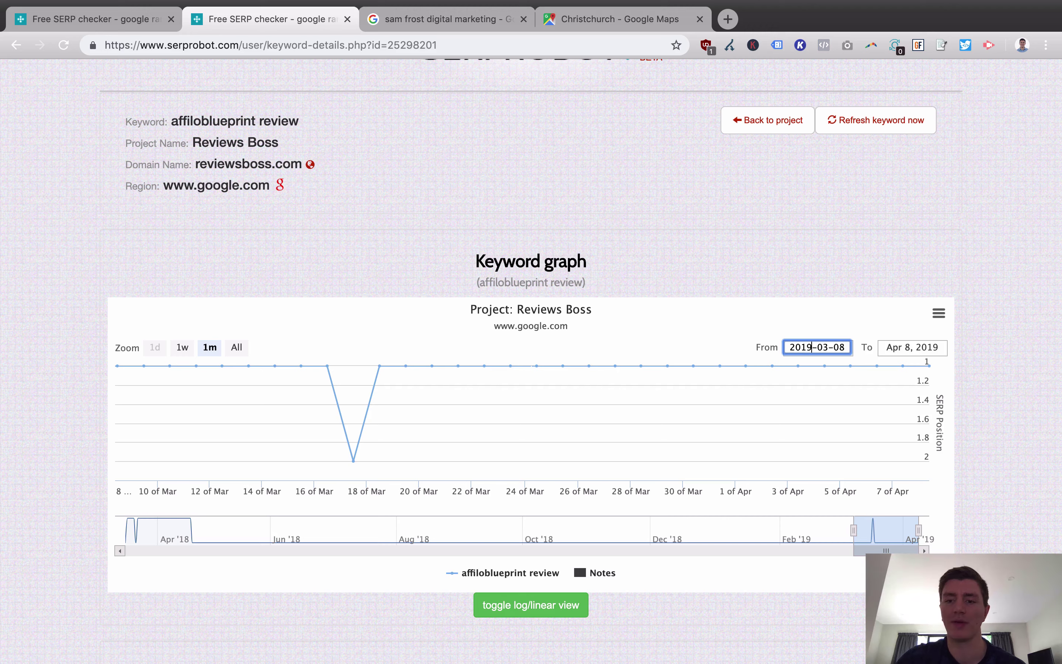
key(BackSpace)
text(8)
key(Return)
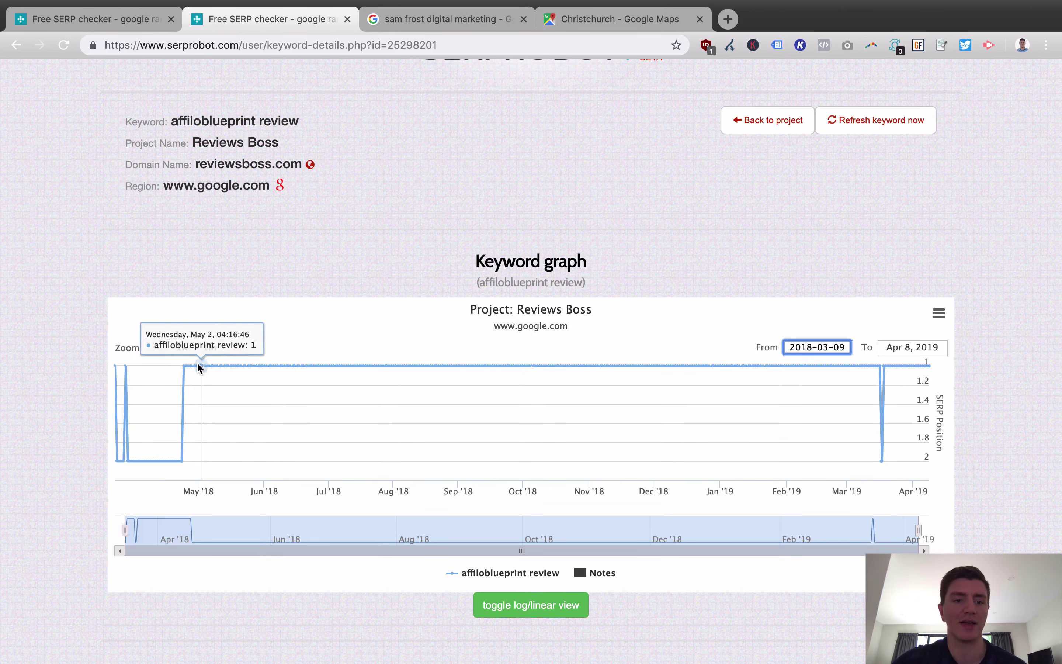
click(181, 347)
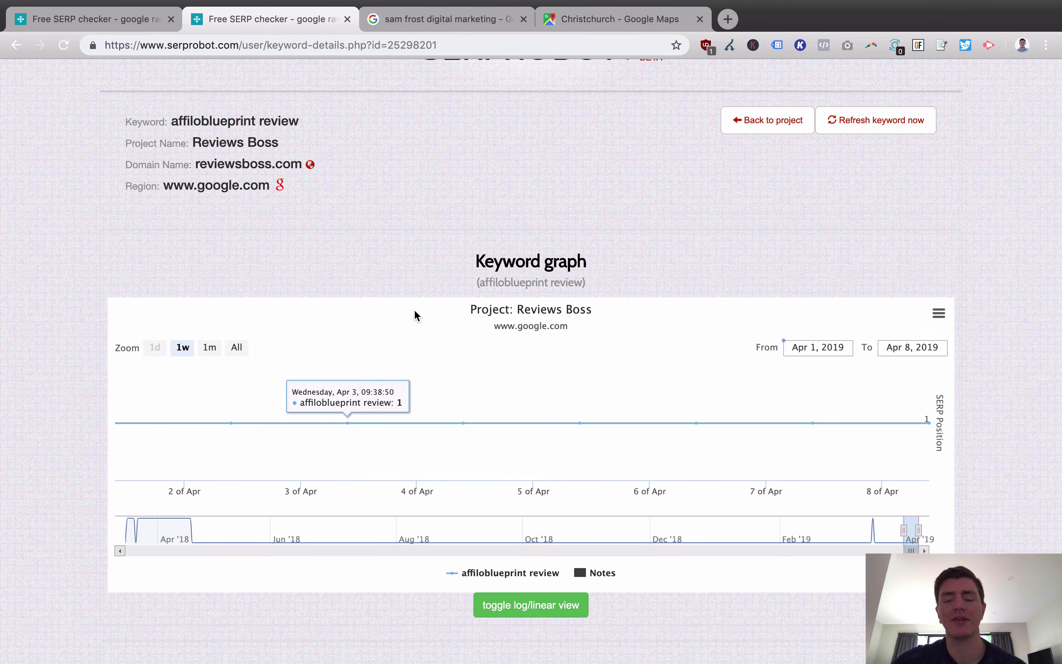
scroll(416, 315, up, 3)
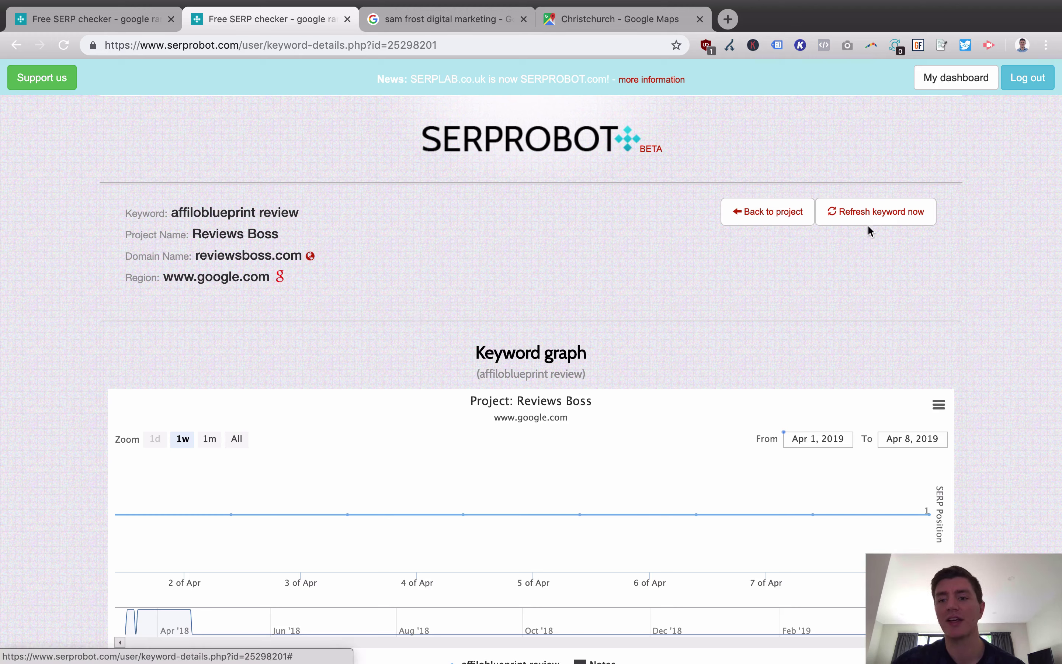
Return to Reviews Boss, inspect its Project Summary Graph, and scroll back to the 24.87 average-position overview
click(777, 216)
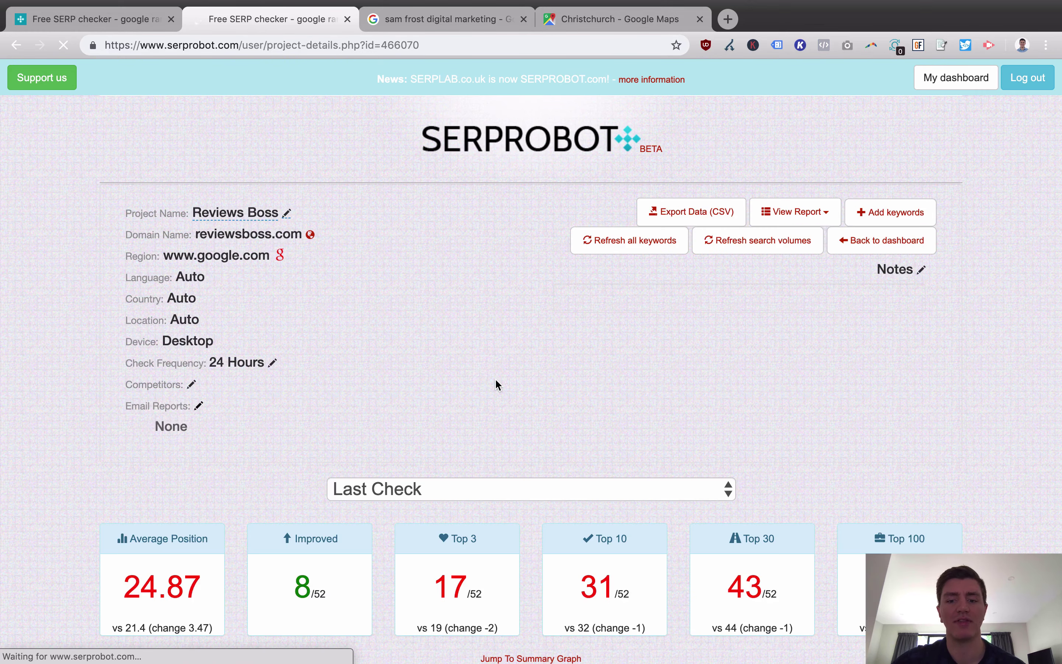
scroll(496, 381, down, 20)
scroll(497, 385, down, 8)
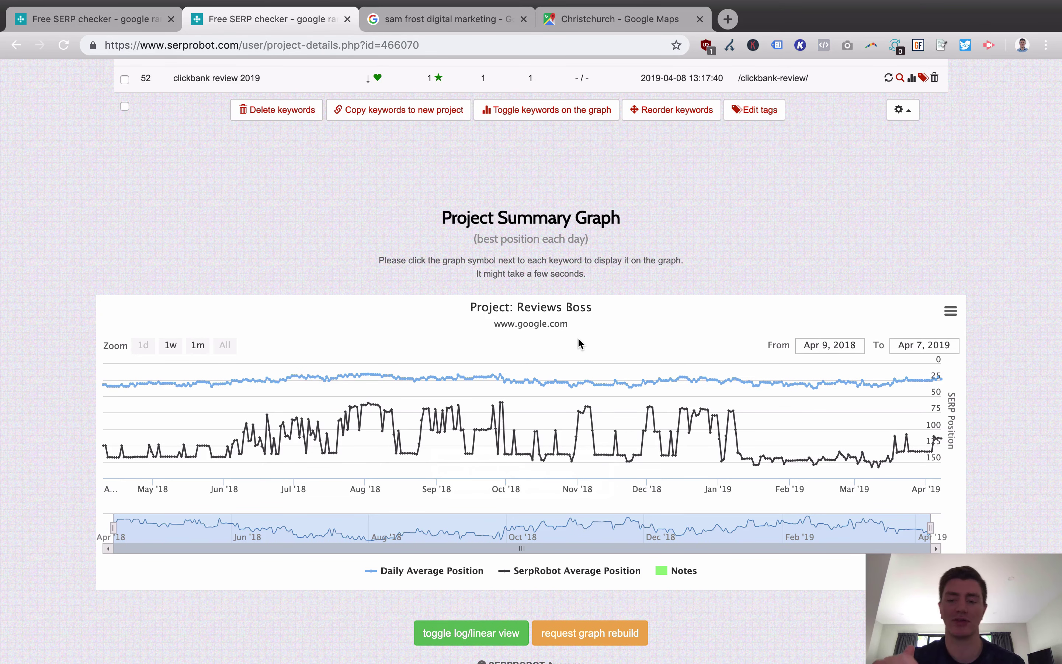
scroll(578, 337, down, 5)
scroll(577, 337, up, 5)
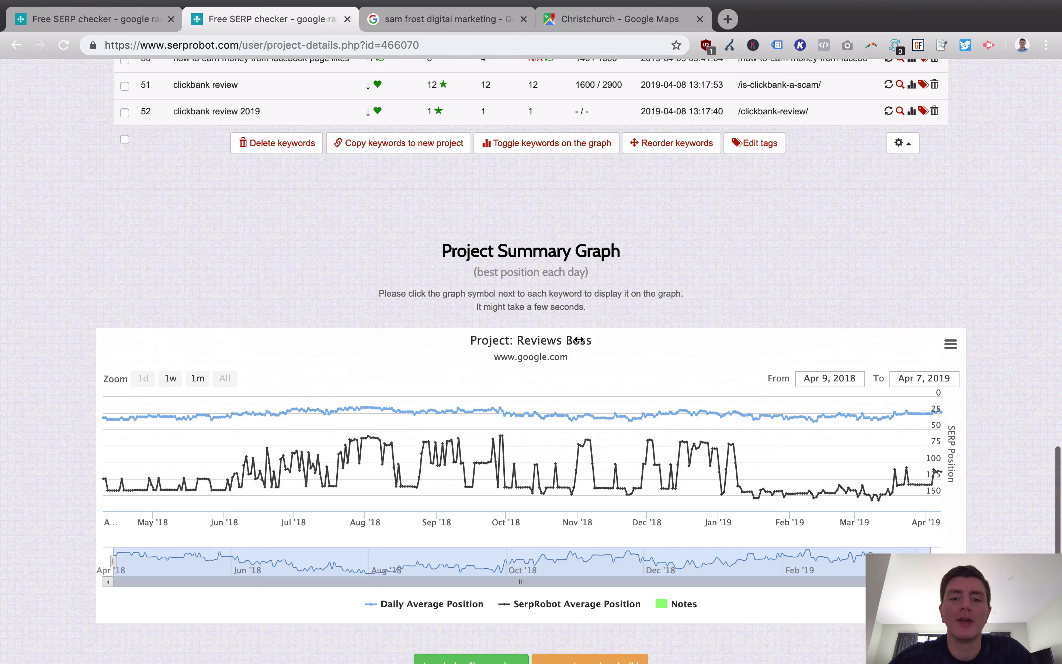
scroll(579, 339, down, 10)
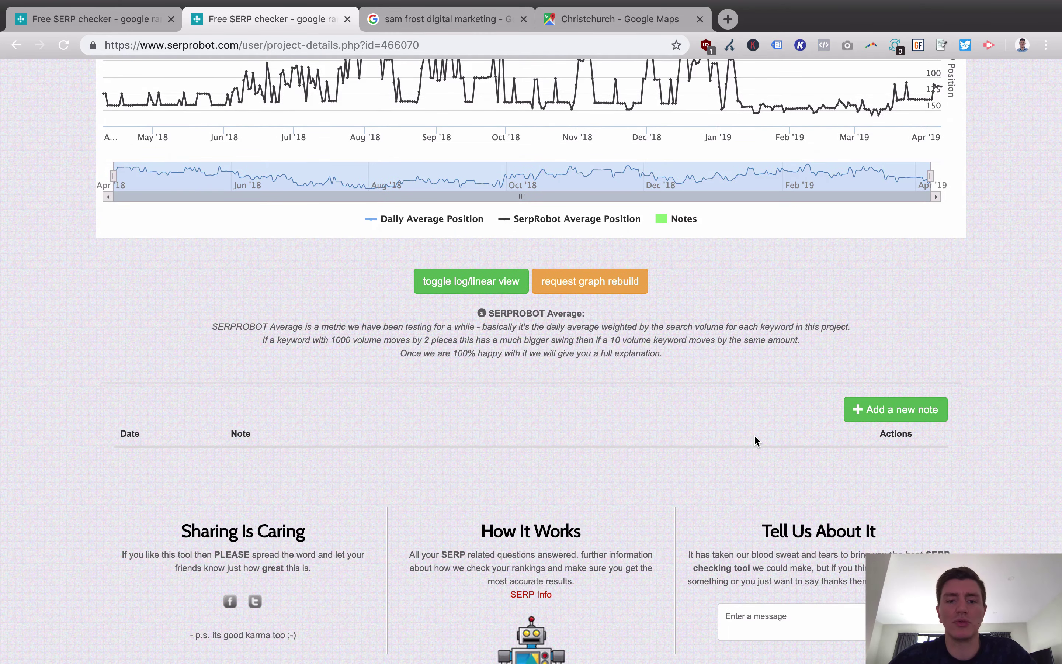
scroll(753, 434, up, 15)
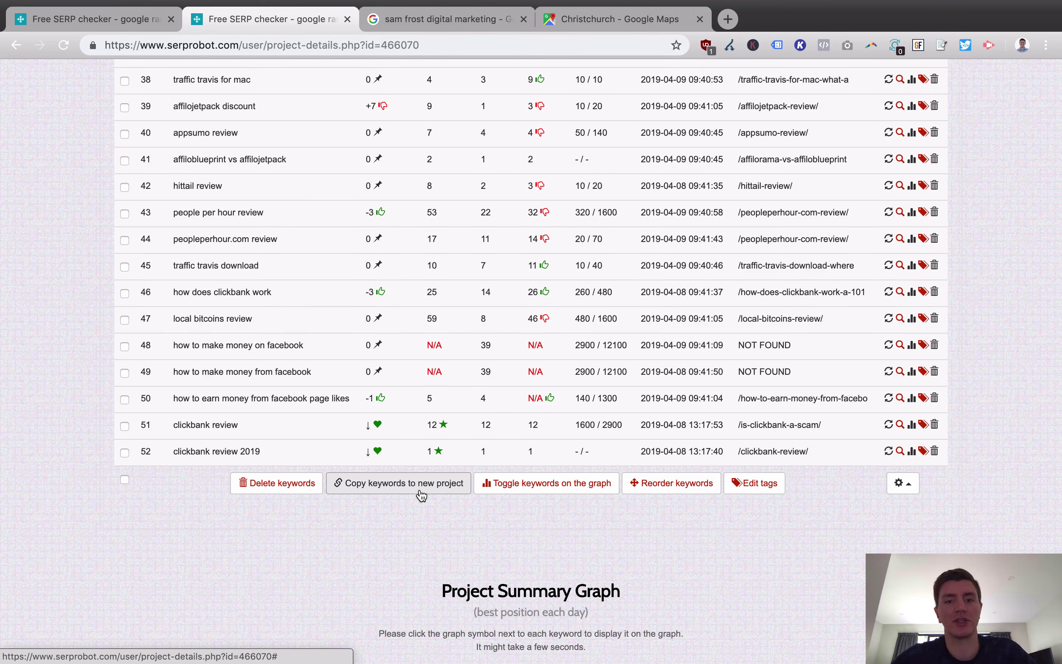
scroll(414, 537, down, 3)
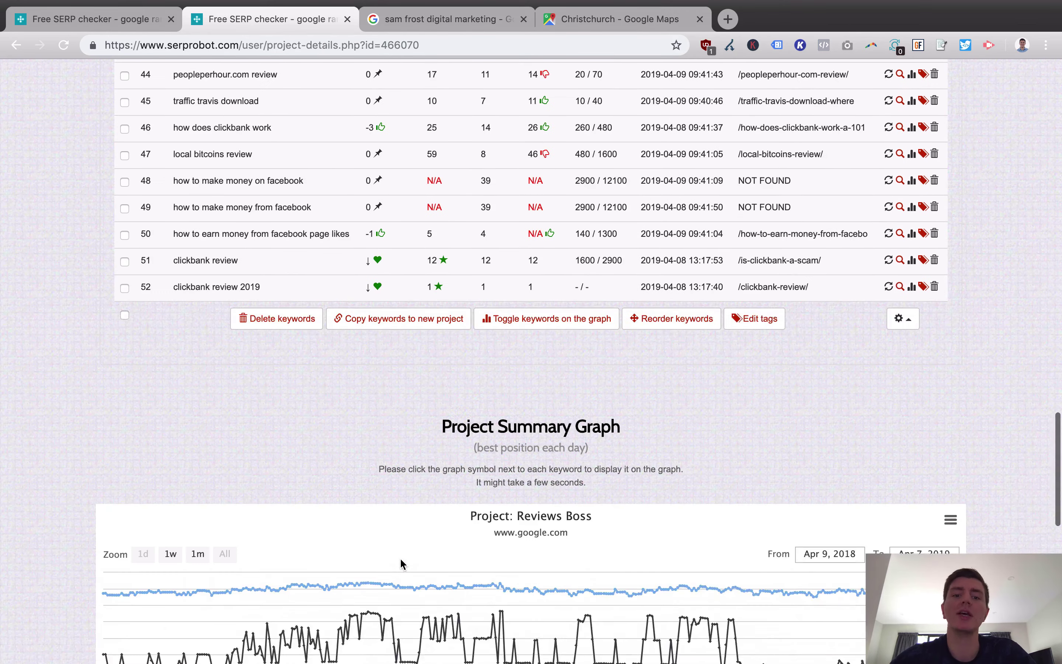
scroll(403, 564, down, 2)
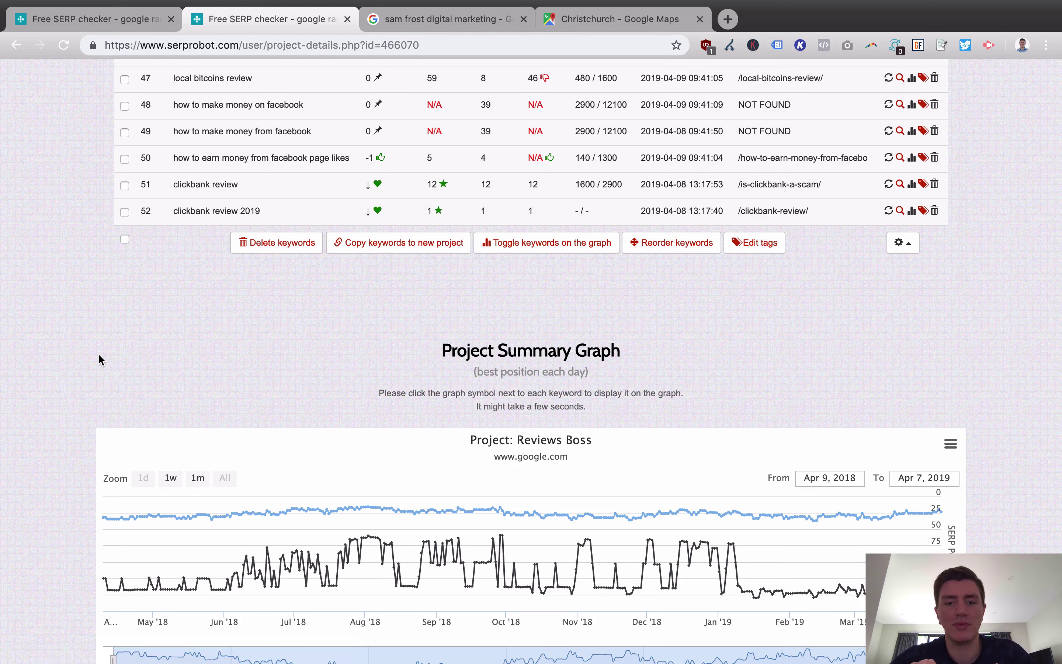
scroll(99, 359, up, 20)
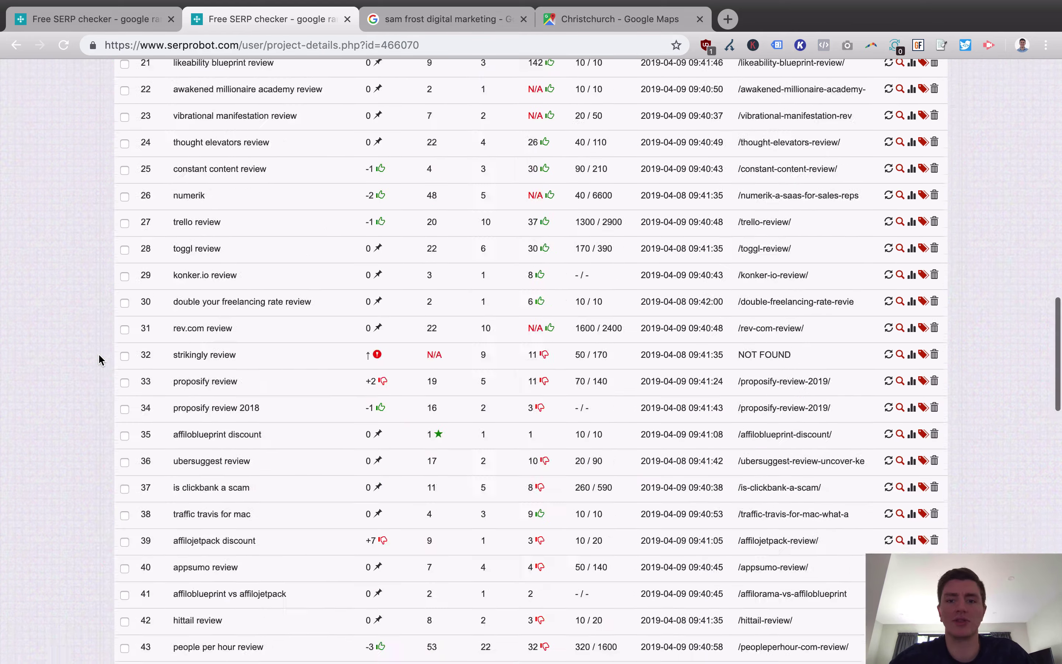
scroll(99, 360, up, 10)
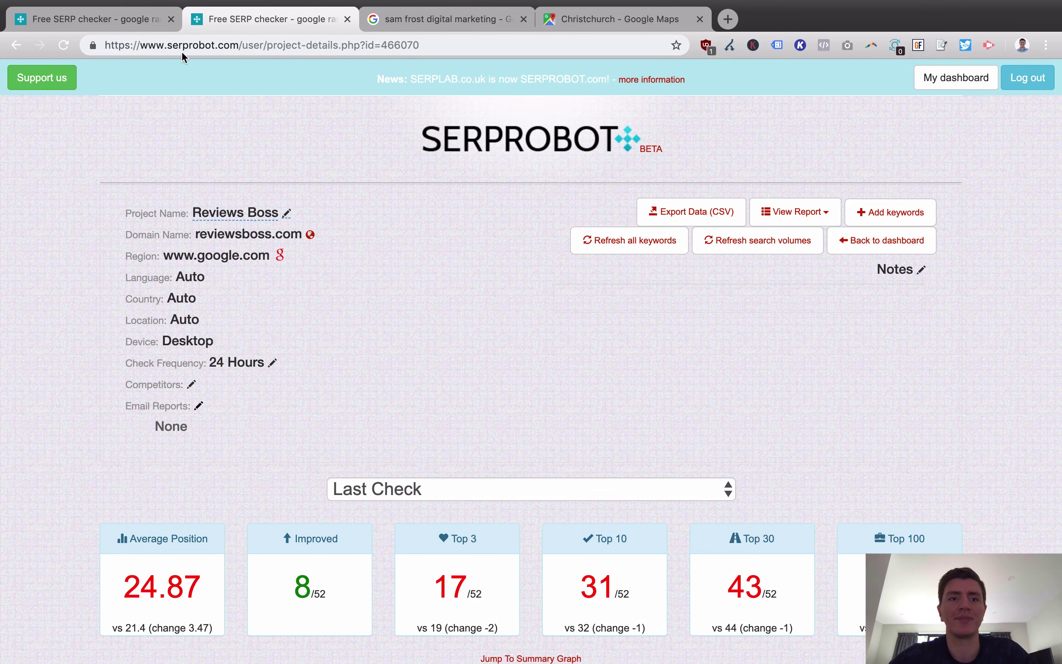
From the free SERP checker page, open Pricing and view the $4.99-per-bot calculator (300 searches/day)
click(131, 20)
scroll(351, 378, down, 6)
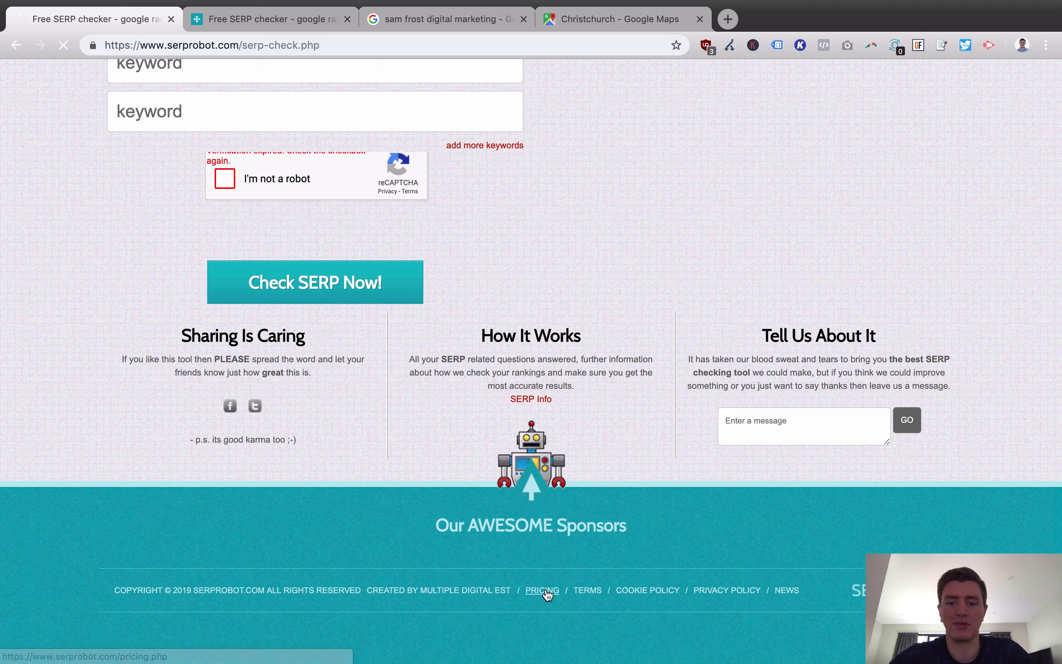
click(547, 593)
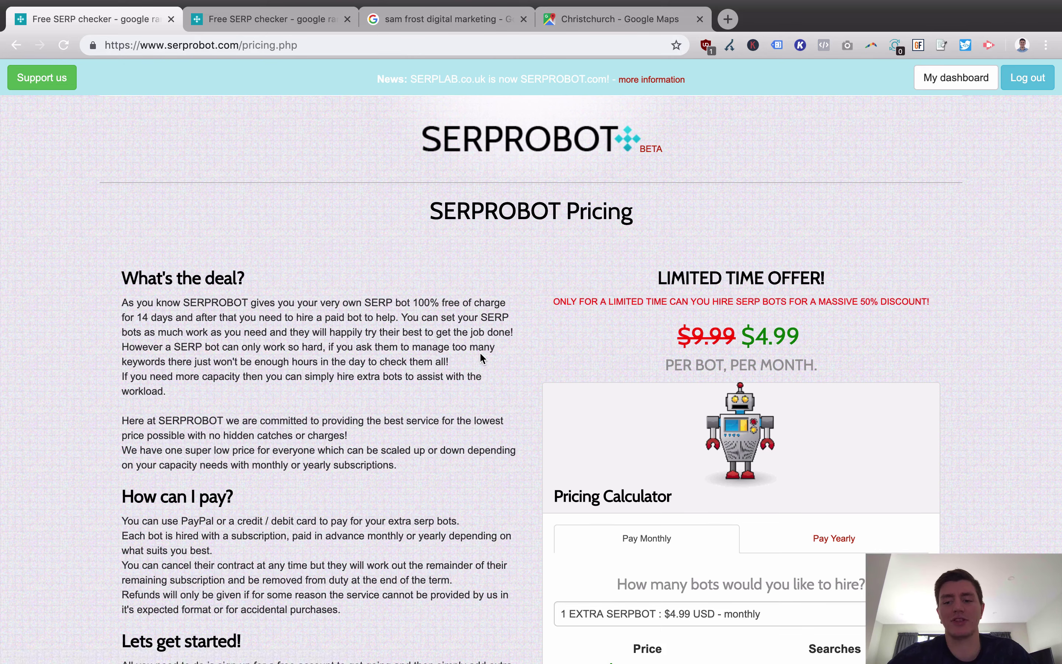
scroll(480, 358, down, 5)
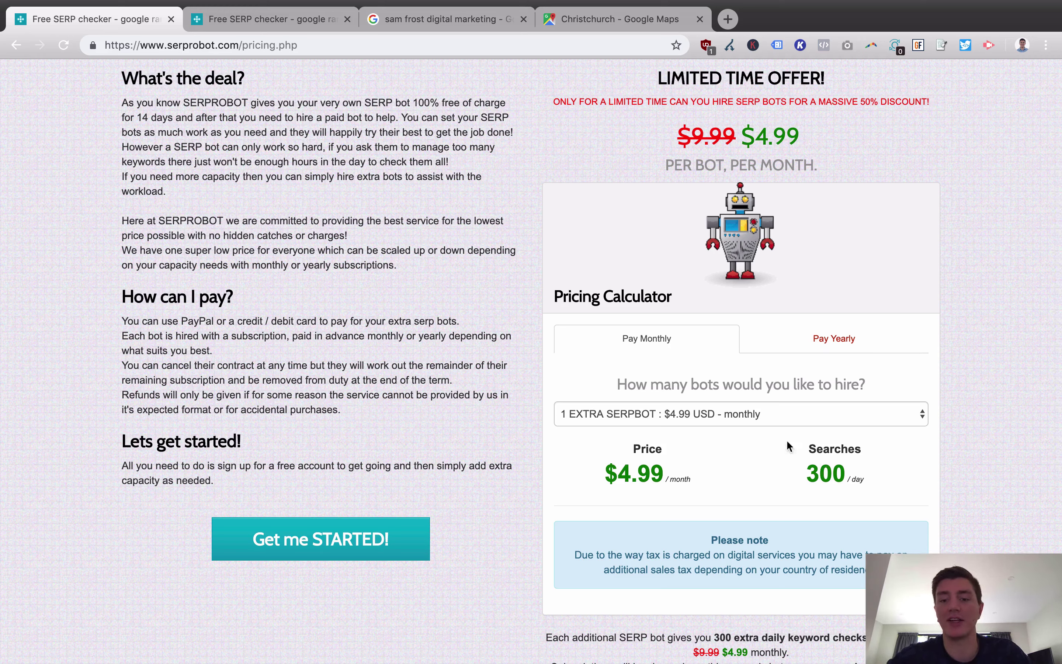
click(777, 420)
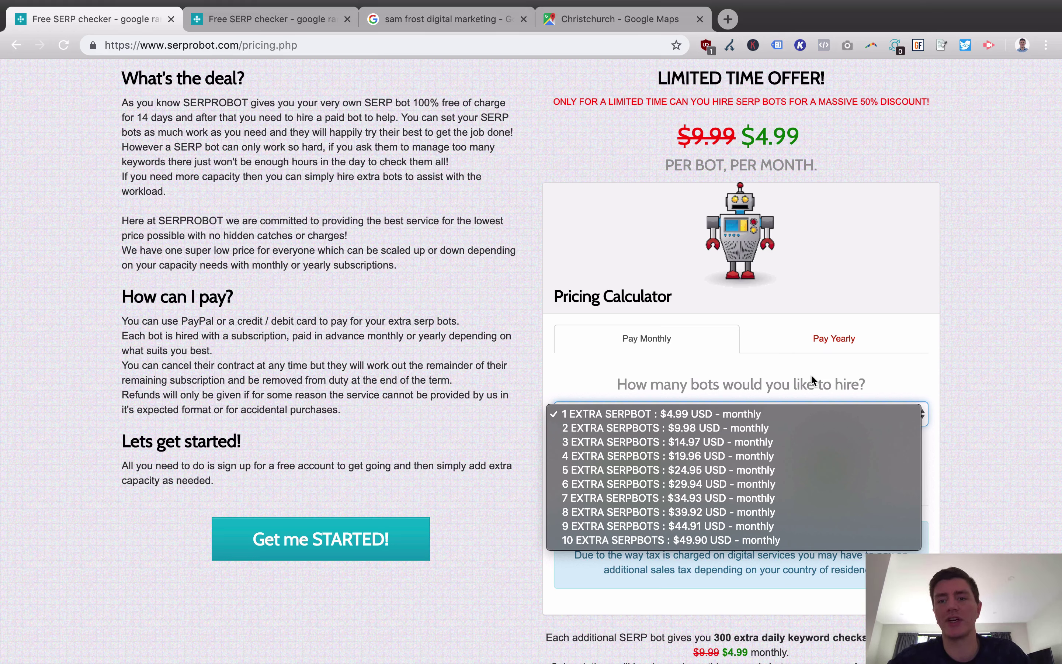
click(846, 179)
click(698, 414)
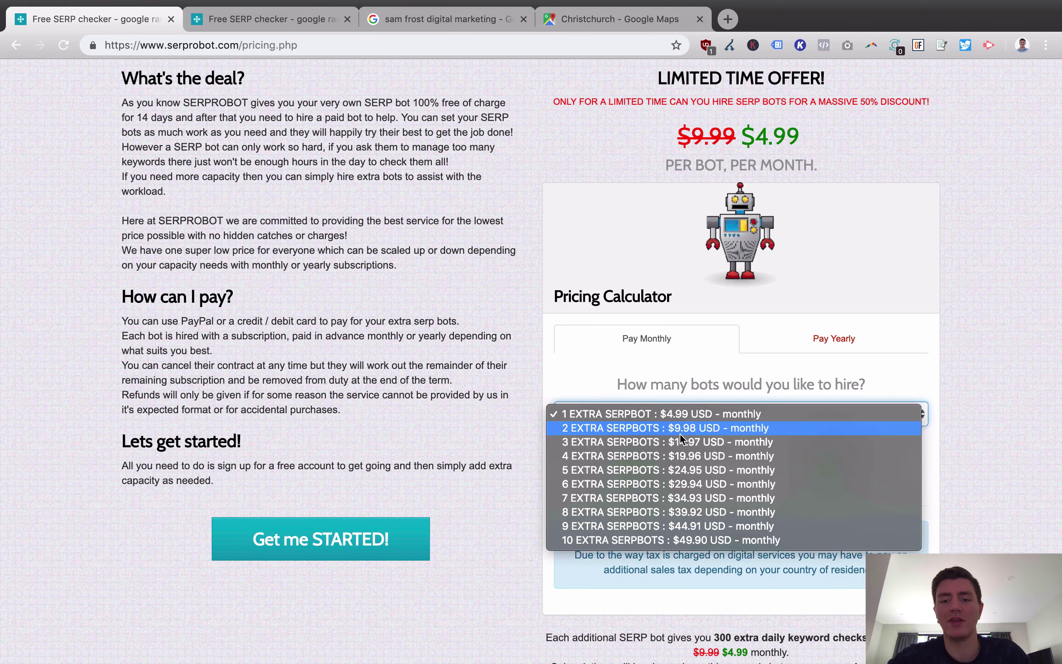
click(681, 430)
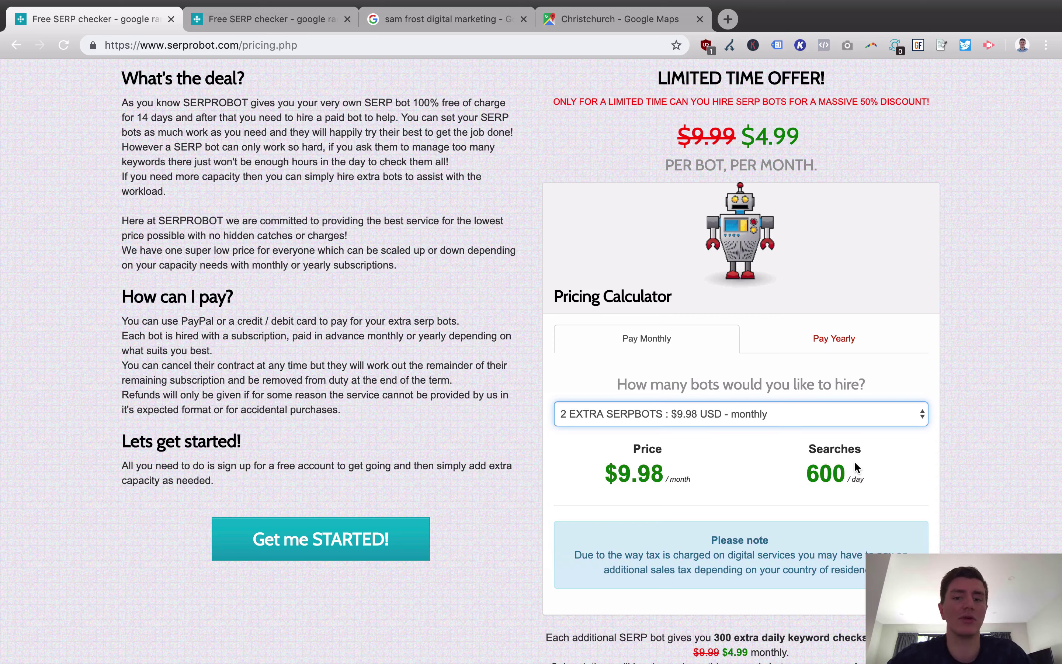
click(768, 416)
click(729, 424)
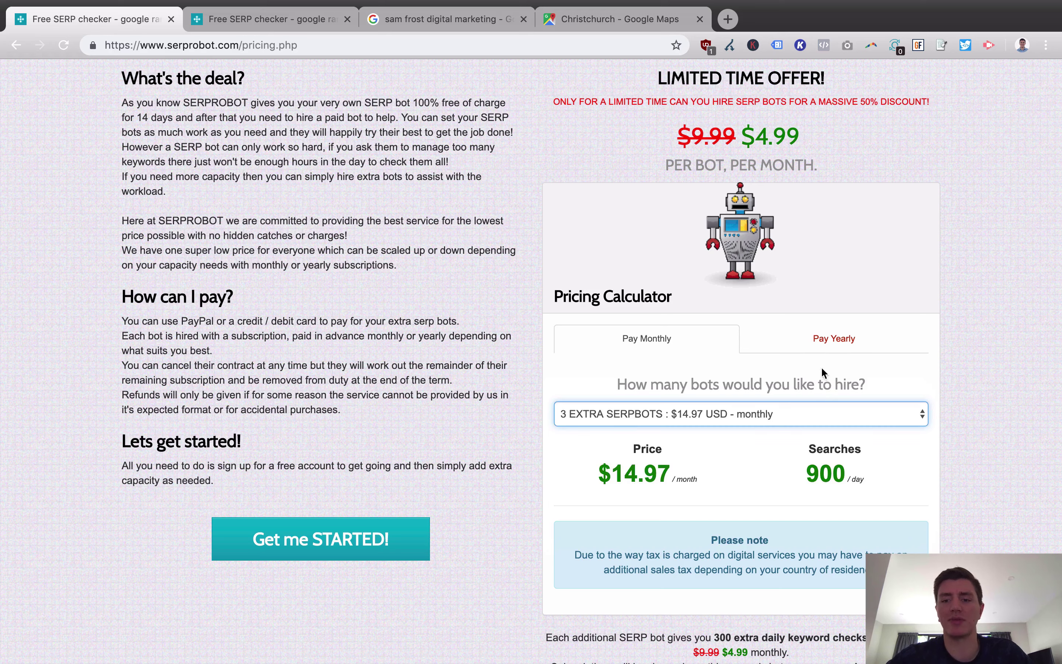
click(820, 342)
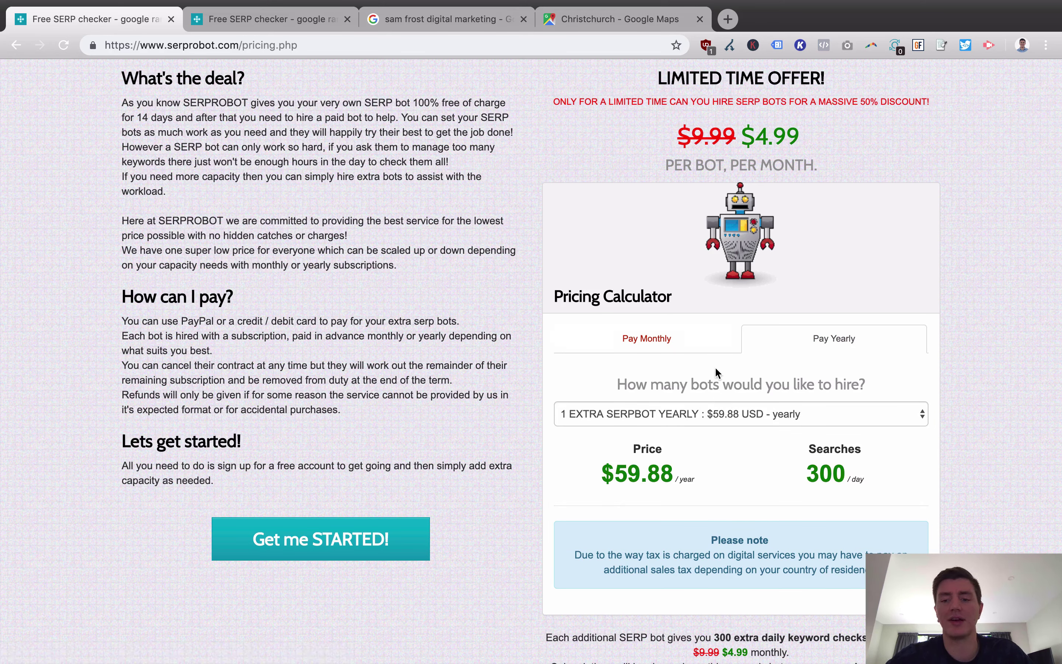
click(675, 414)
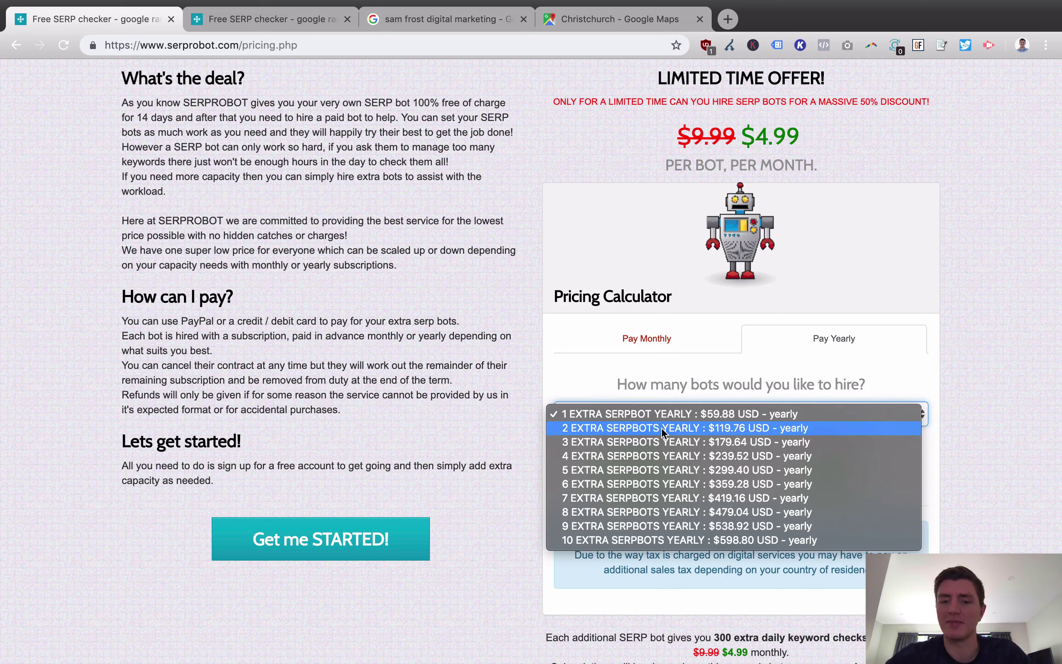
click(941, 295)
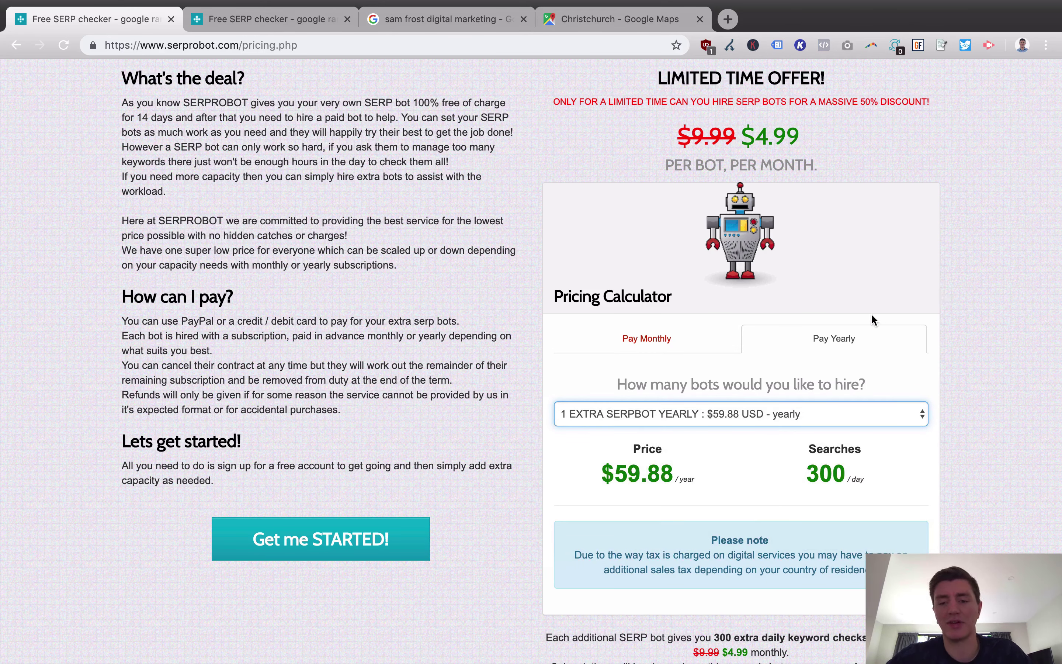
click(758, 419)
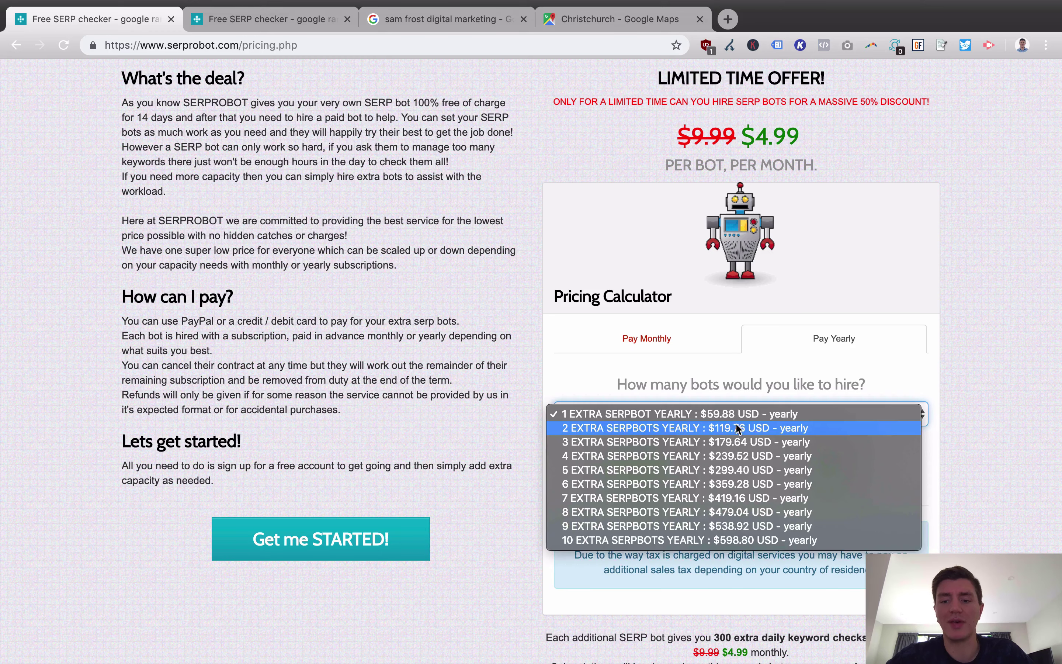
click(676, 330)
click(674, 331)
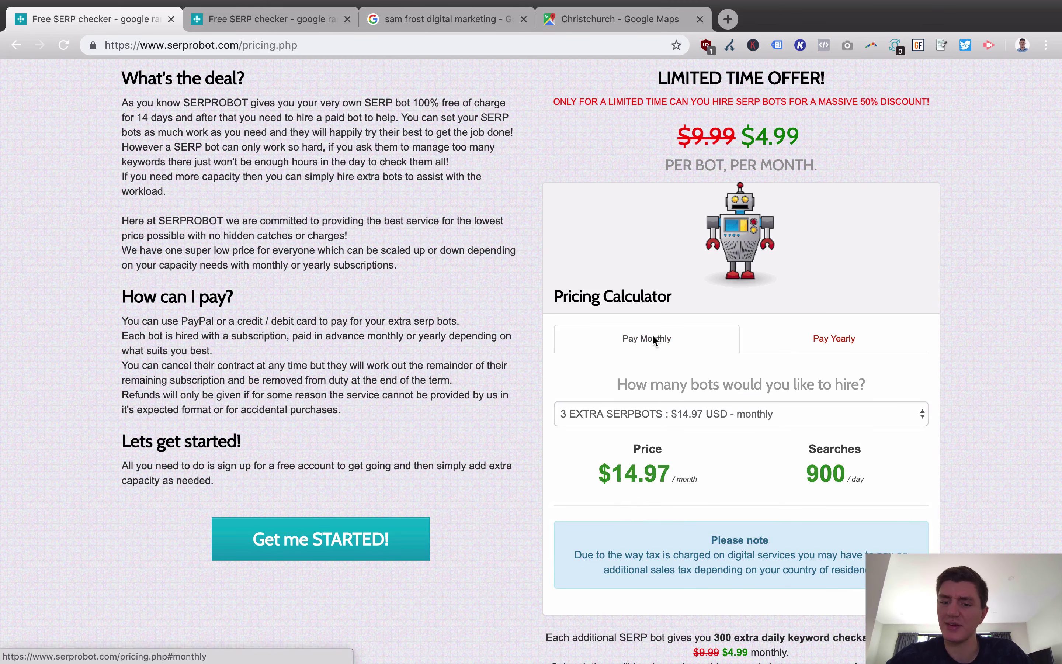
click(716, 412)
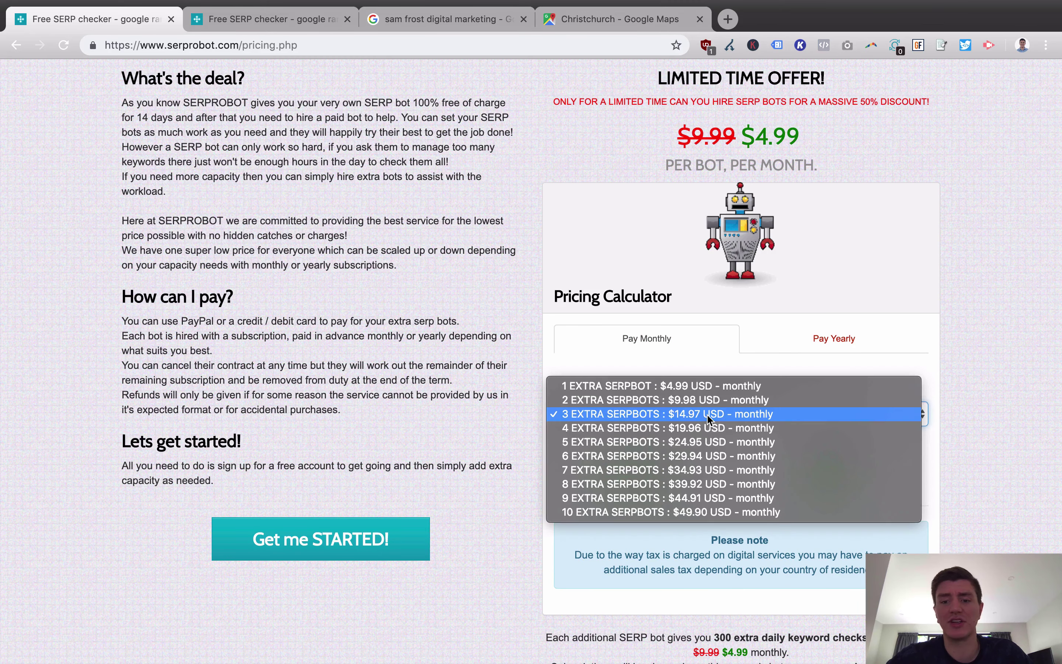
click(687, 389)
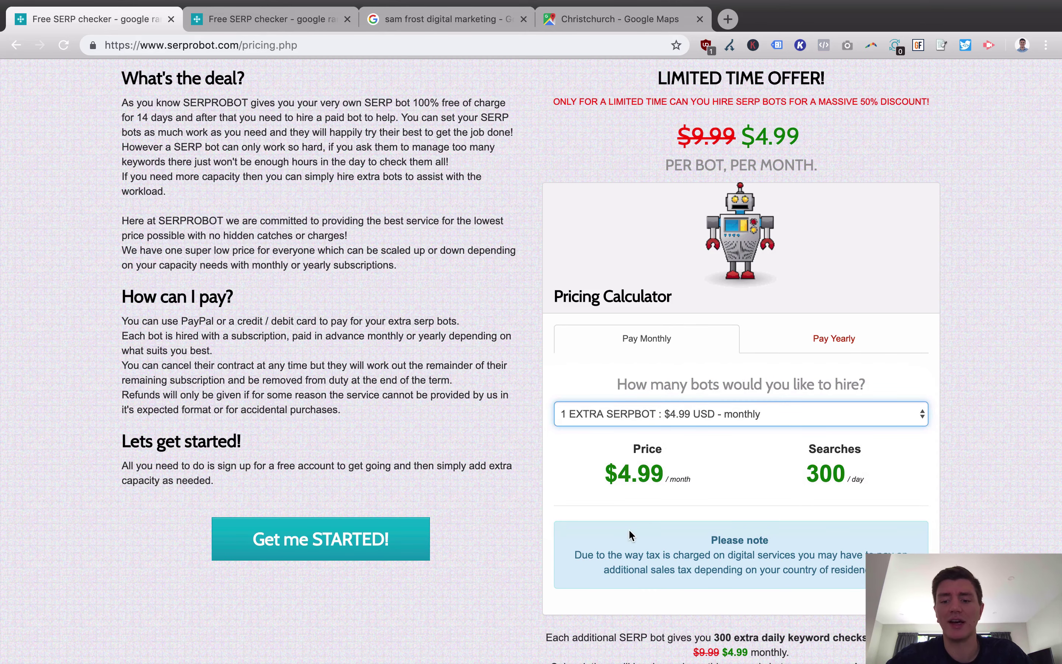
scroll(628, 534, down, 3)
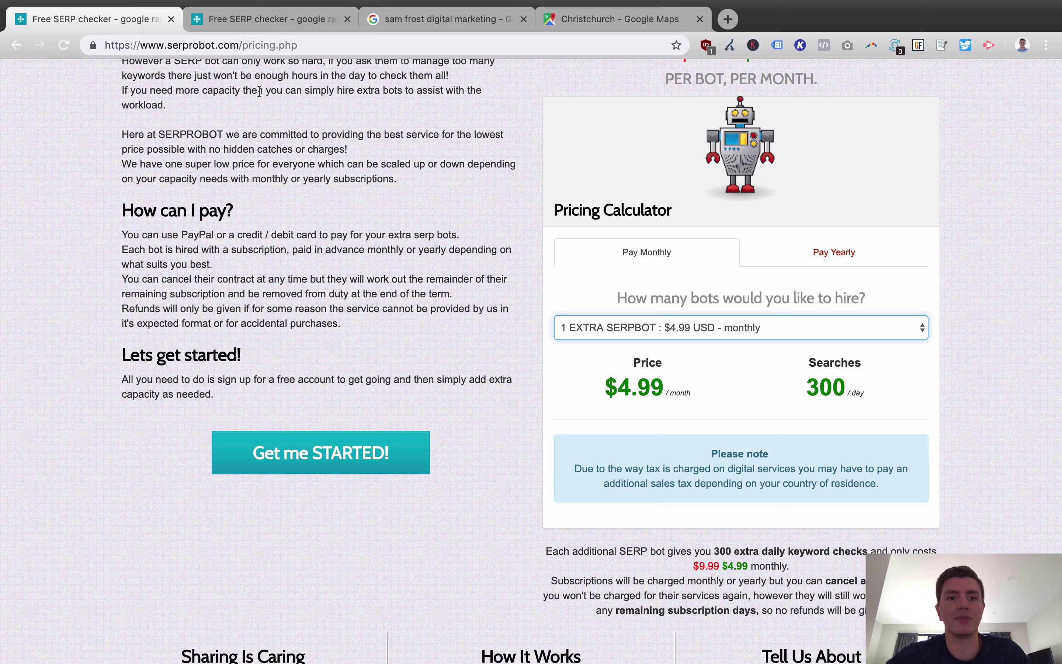
Show the dashboard's two-bot team at 325 checks per 24 hours and the 14-day free trial note
click(241, 22)
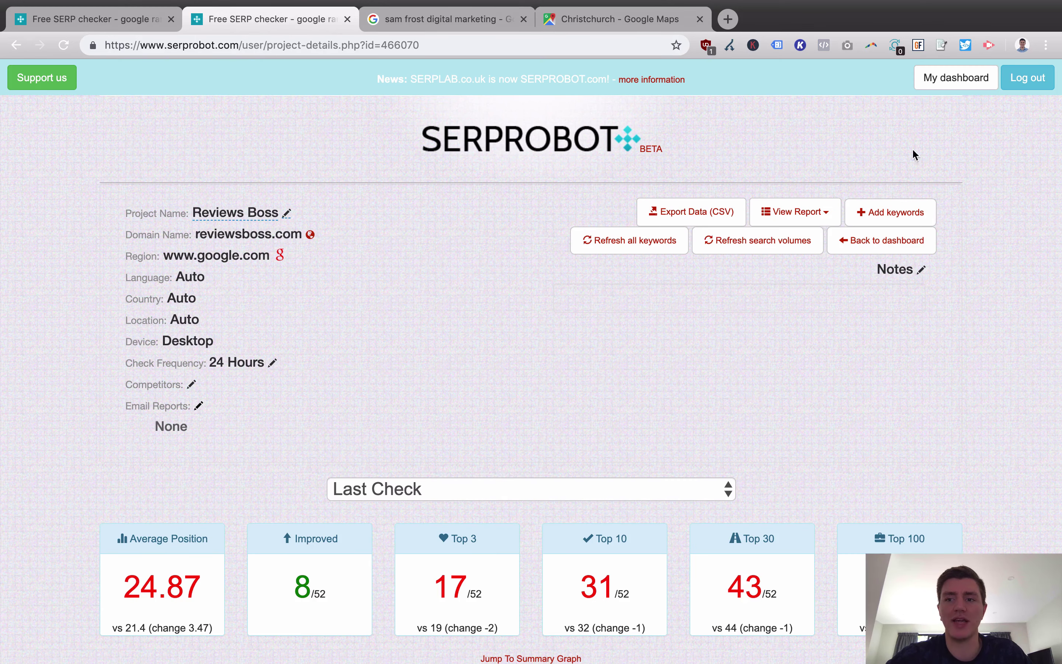
click(956, 78)
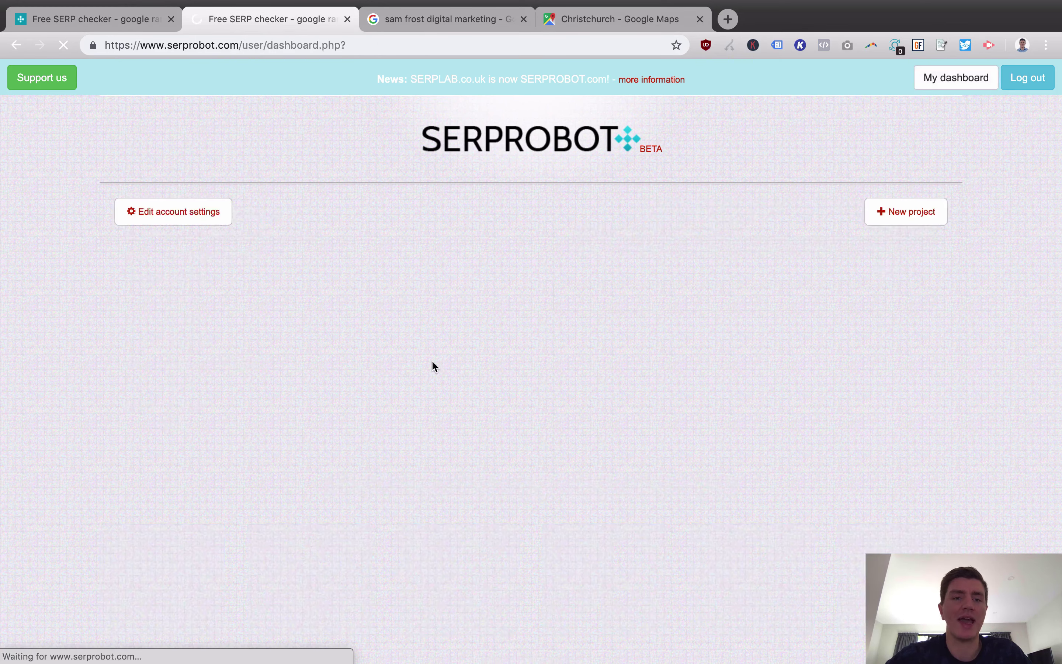
scroll(431, 360, down, 15)
scroll(432, 360, up, 5)
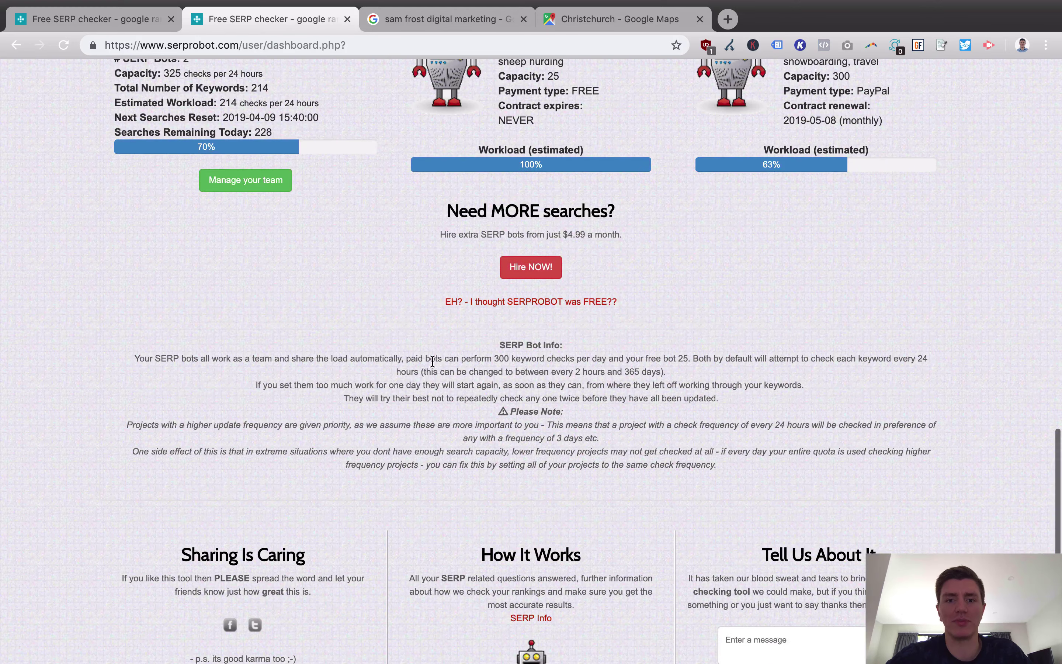
scroll(433, 361, up, 2)
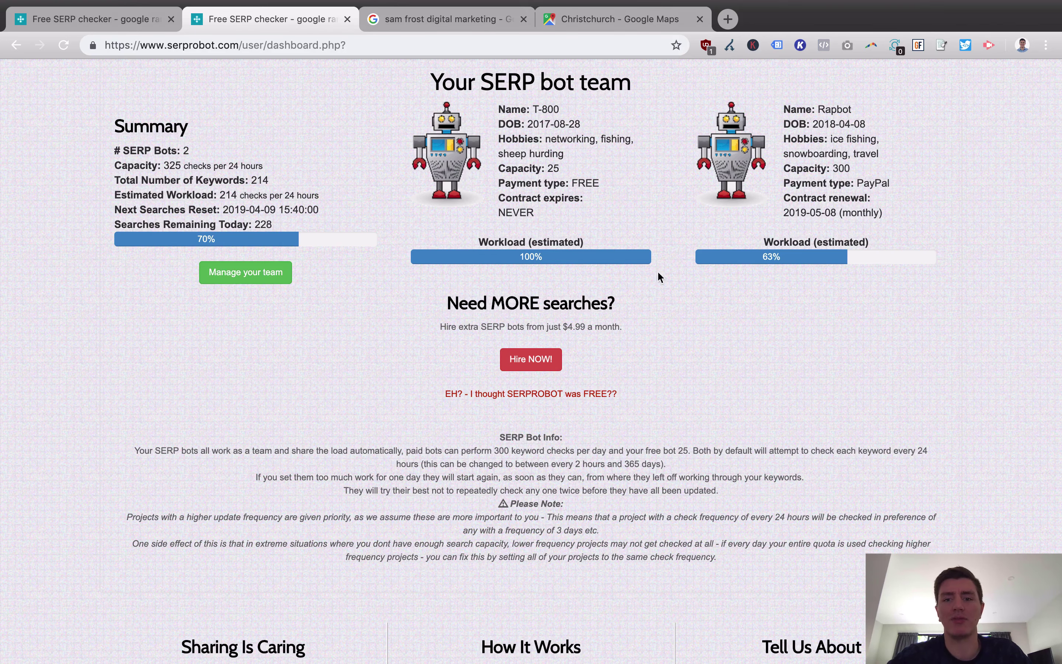
scroll(578, 259, up, 2)
scroll(579, 259, up, 1)
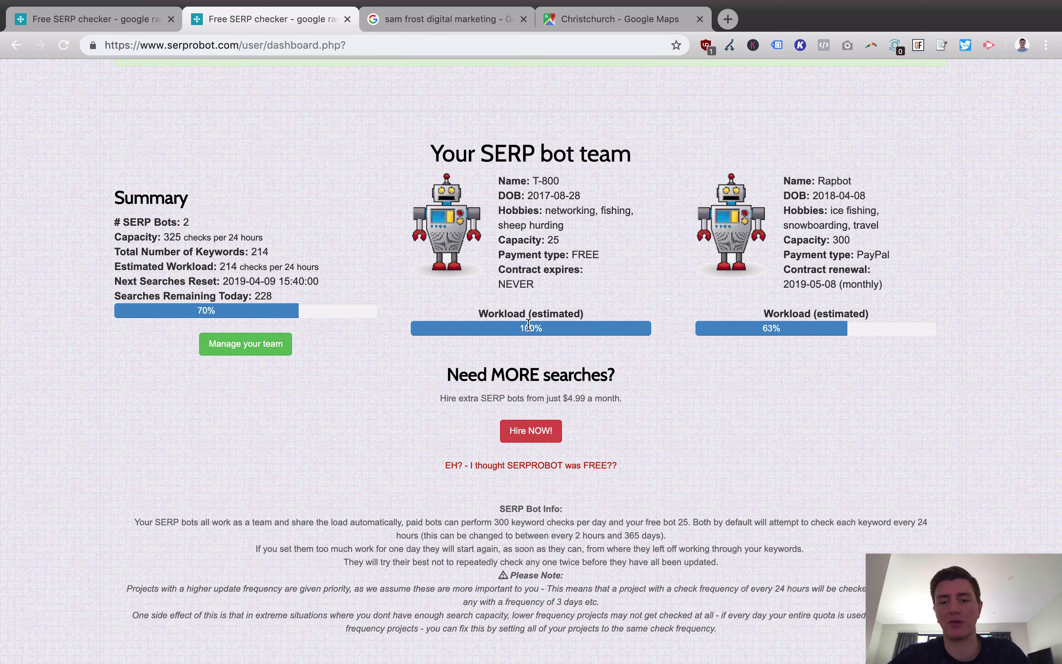
click(526, 466)
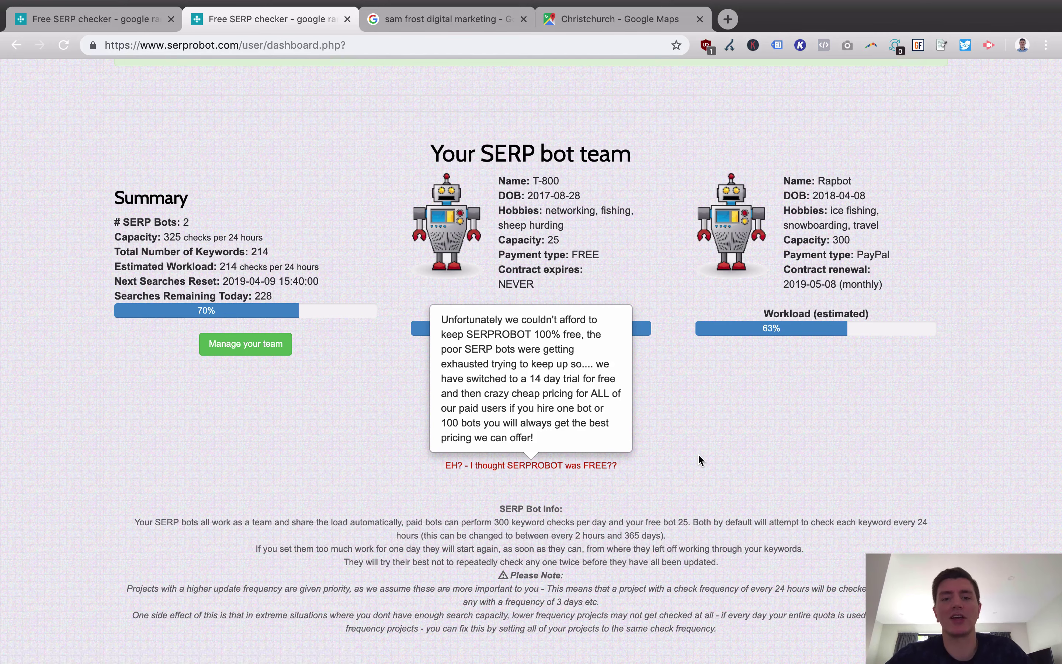
From the pricing tab, go through My dashboard to the home page's Free Google SERP Checker and sample graph
click(110, 19)
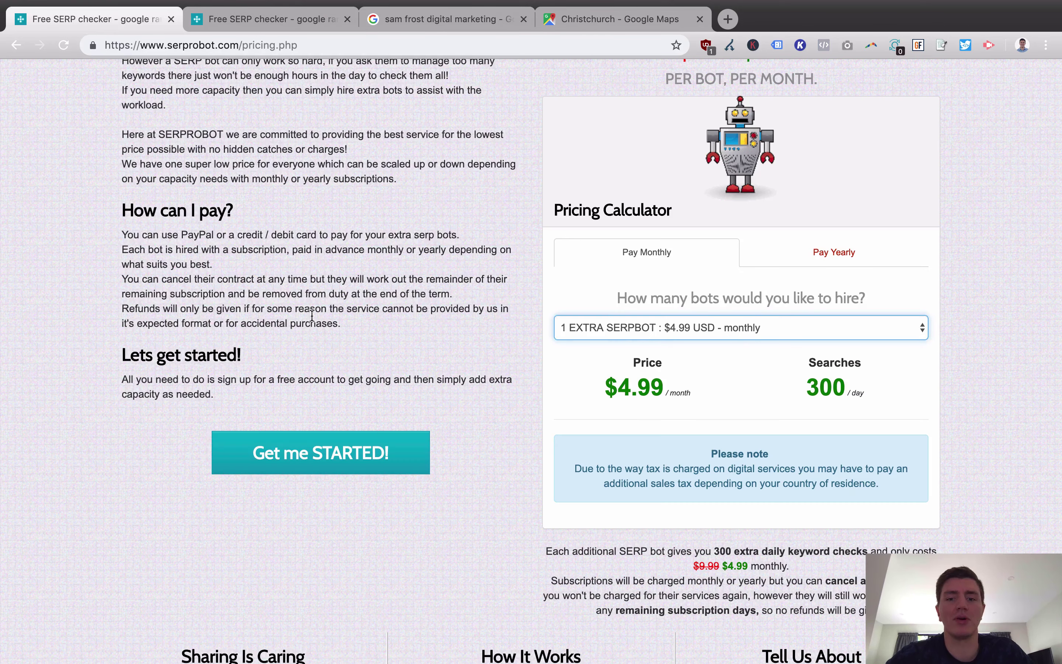
scroll(311, 316, up, 10)
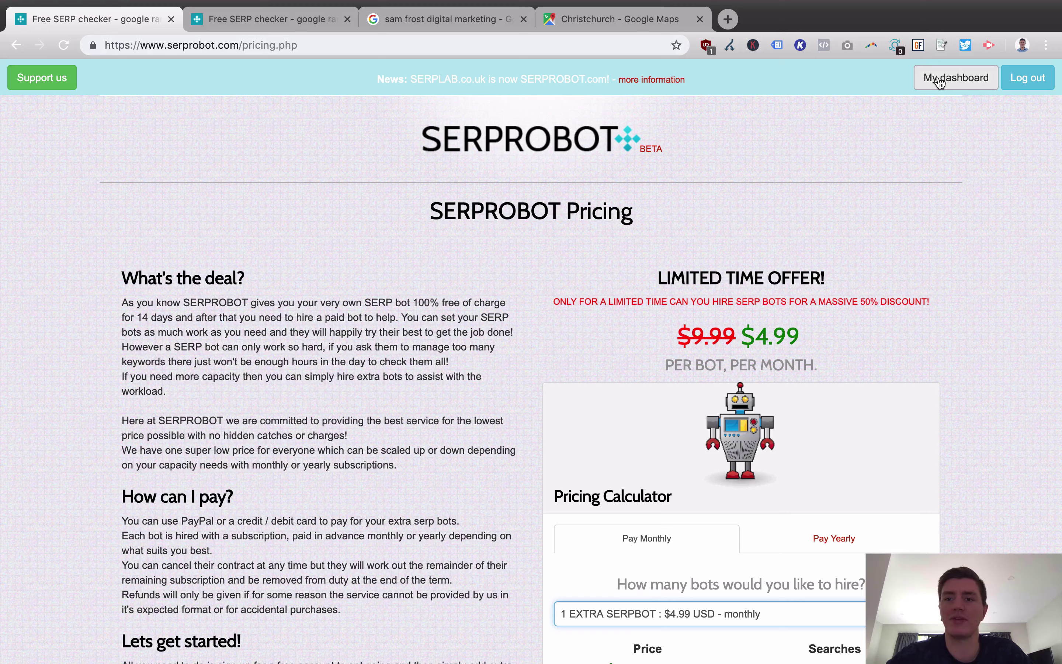
click(939, 82)
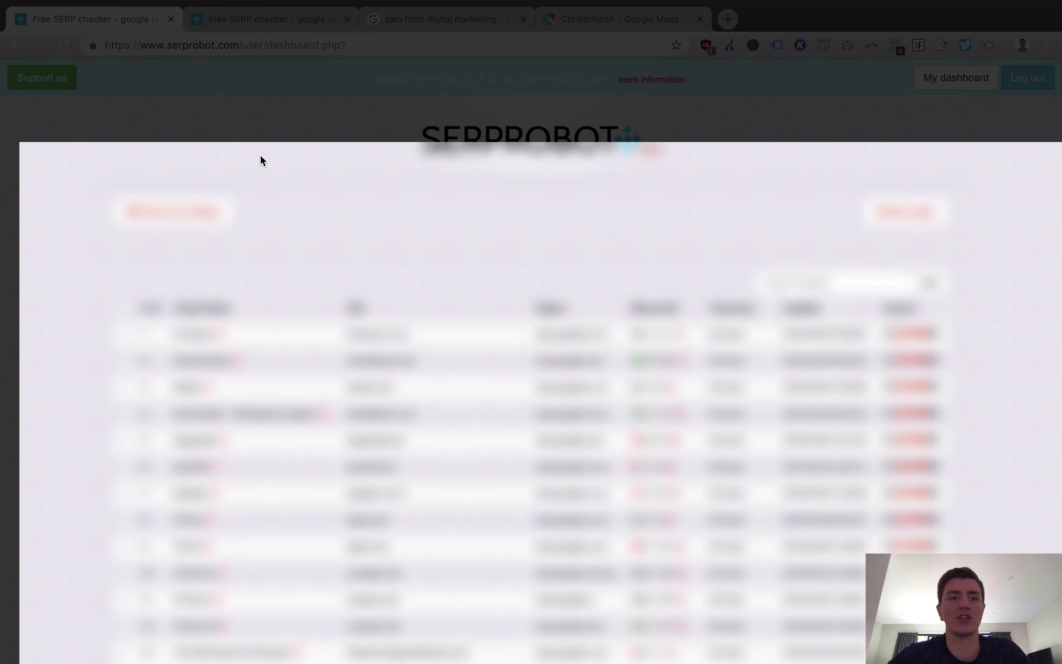
click(552, 140)
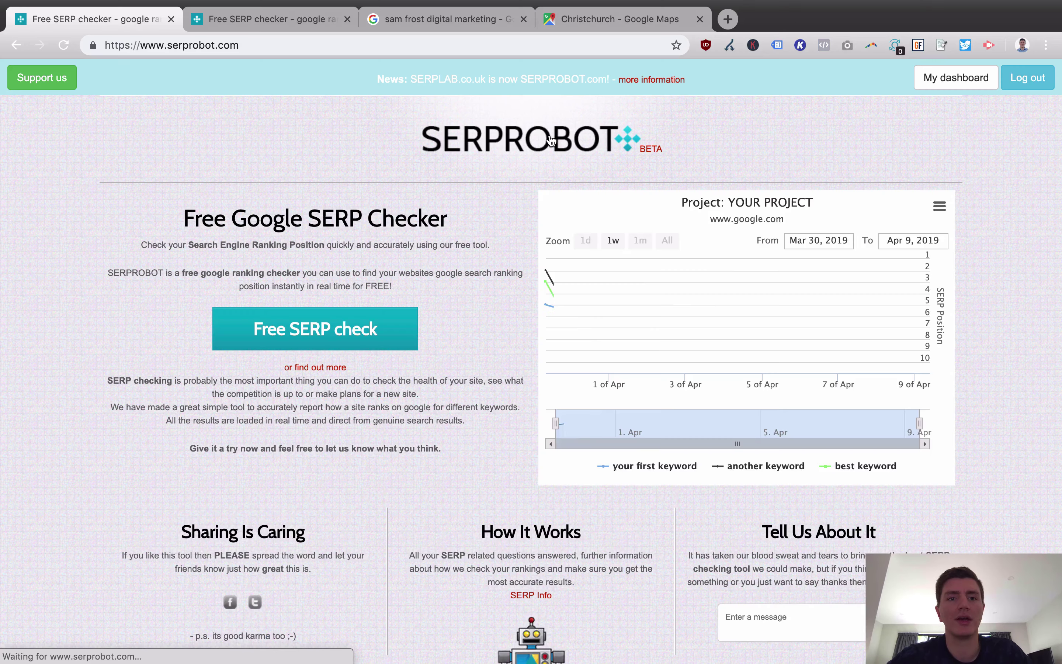